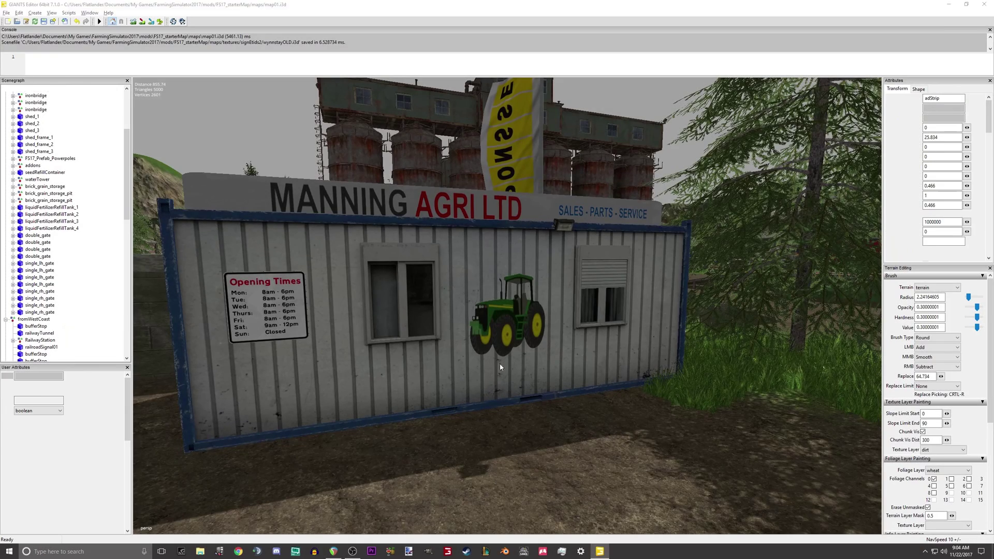
# Step: Widen the green tractor sign on the container wall along X and nudge it slightly sideways
pyautogui.click(500, 362)
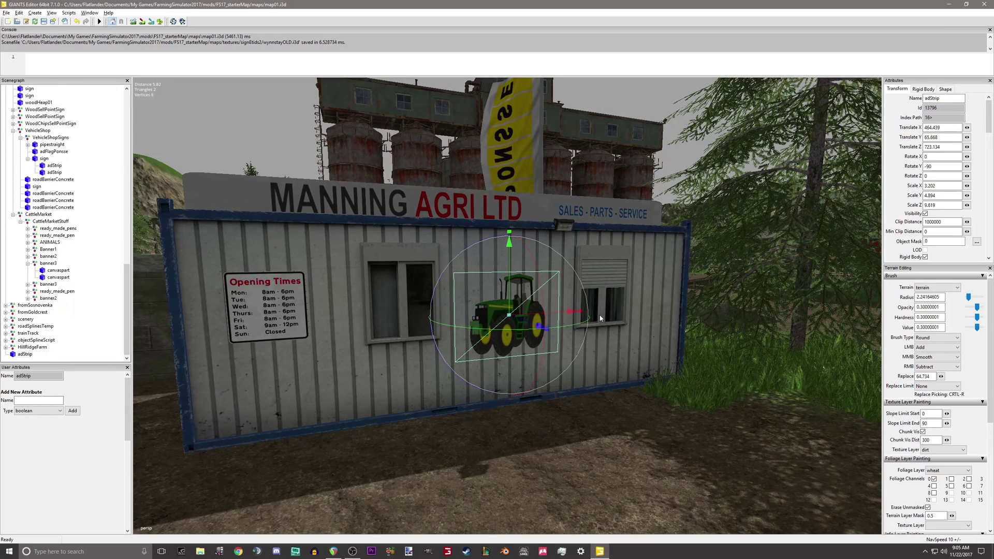
pyautogui.moveTo(581, 311); pyautogui.dragTo(630, 311)
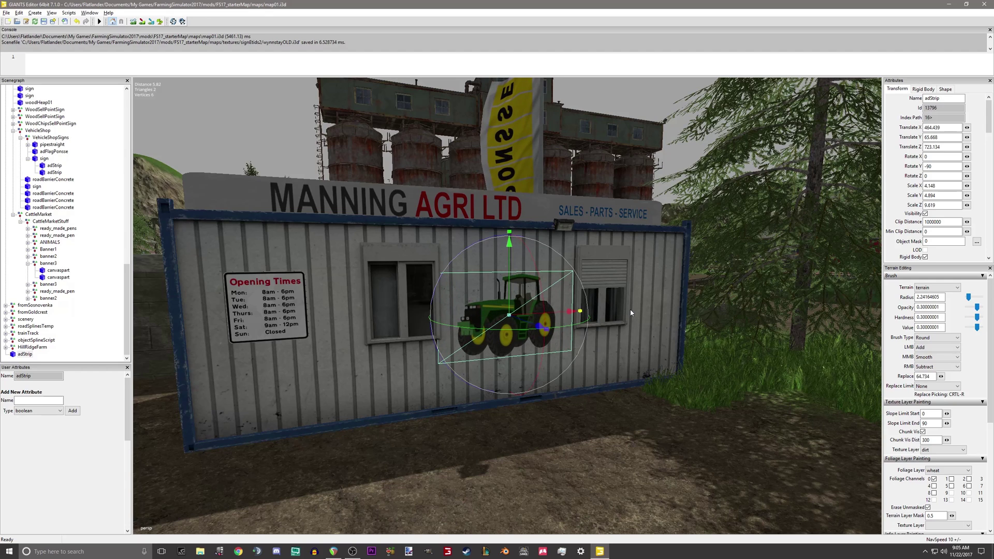
pyautogui.click(611, 450)
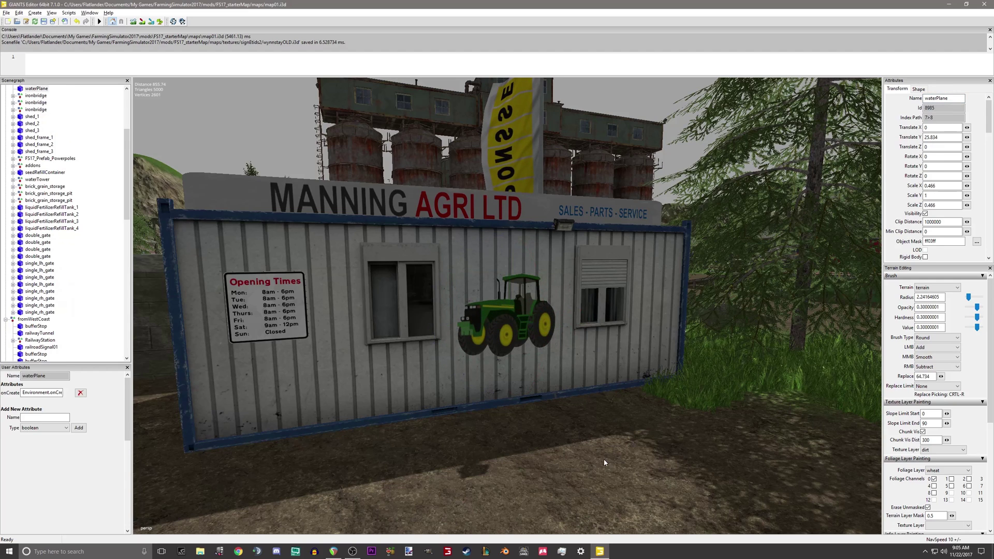
pyautogui.scroll(2, 520, 409)
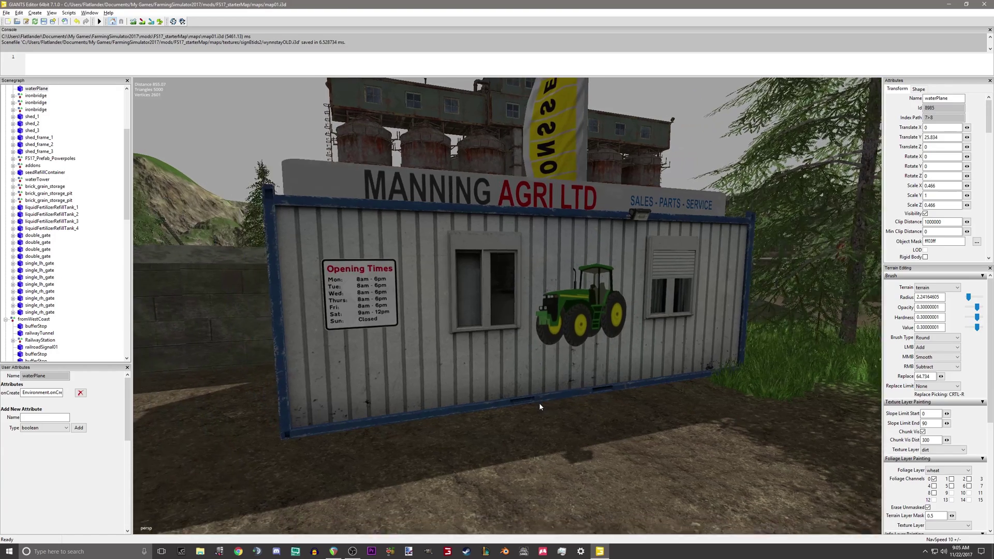
pyautogui.keyDown('alt'); pyautogui.moveTo(542, 399); pyautogui.dragTo(595, 364); pyautogui.keyUp('alt')
pyautogui.click(594, 361)
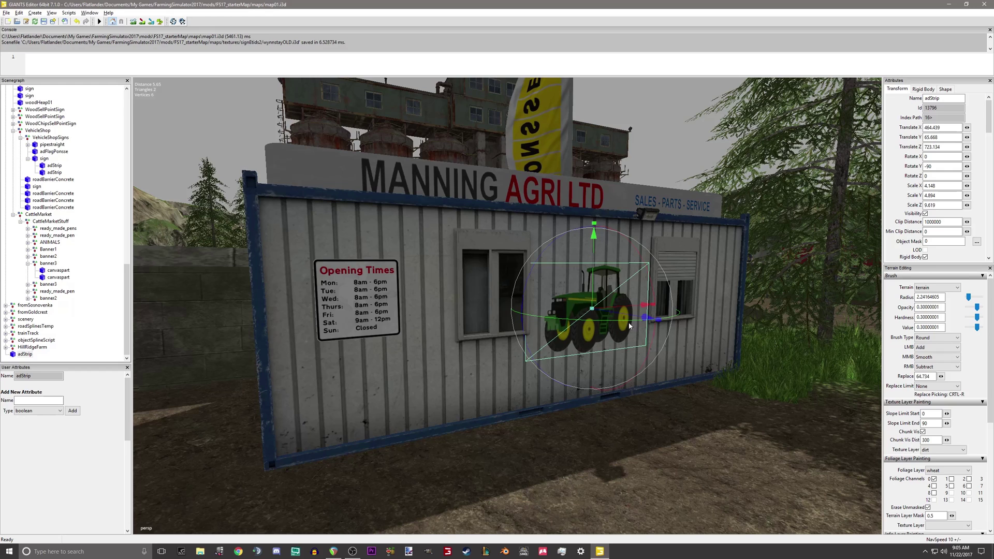
pyautogui.moveTo(627, 316); pyautogui.dragTo(628, 318)
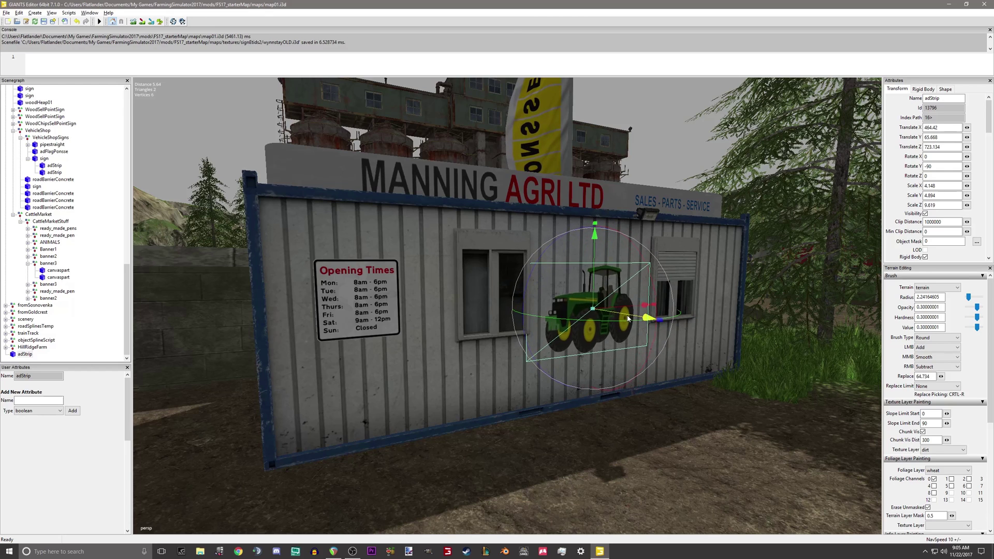
# Step: Select the Opening Times sign and pull the view back to frame the container
pyautogui.click(350, 299)
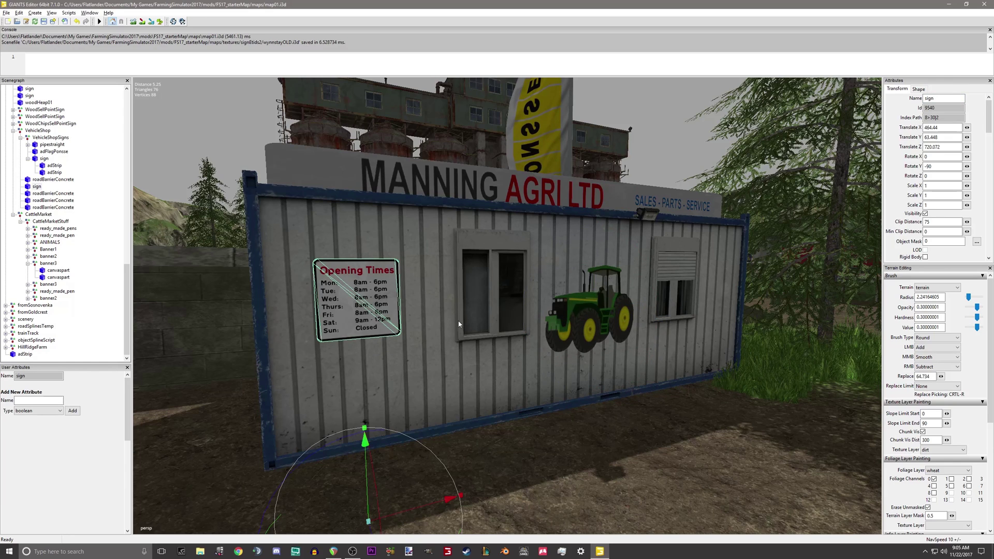
pyautogui.moveTo(445, 334); pyautogui.dragTo(464, 349, button='middle')
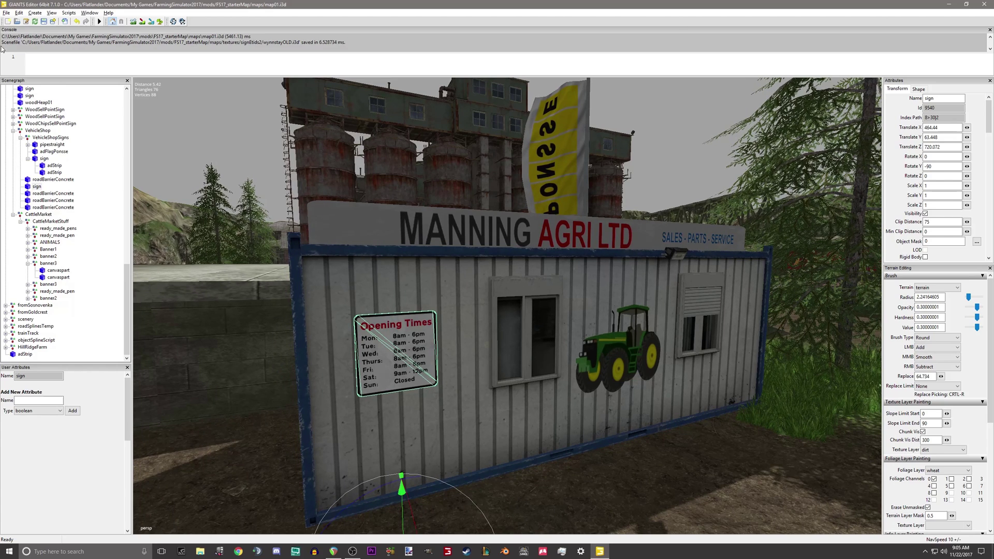
pyautogui.click(7, 21)
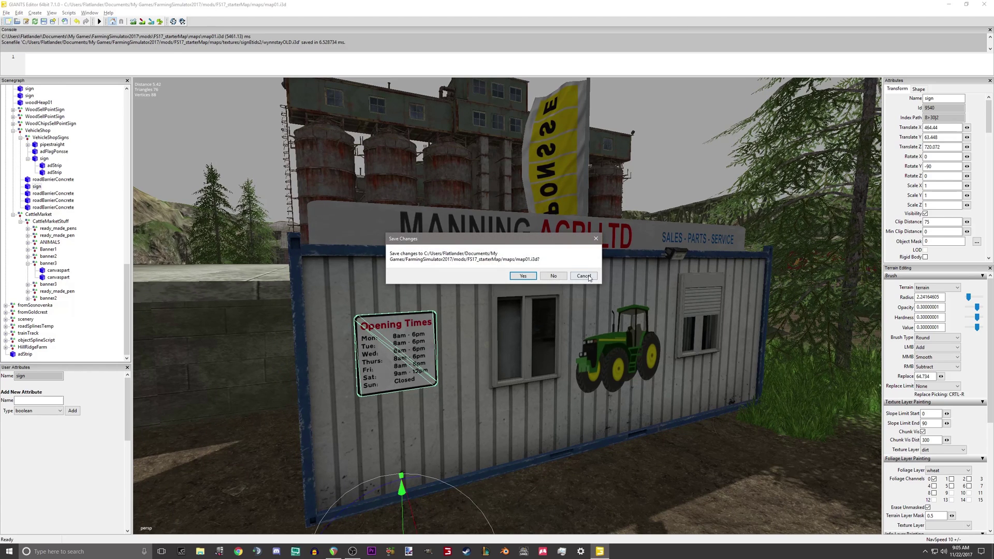
# Step: Export the selected sign with files as OpeningTimes into textures/SignEdits, keeping parent directory structure
pyautogui.click(588, 275)
pyautogui.click(6, 13)
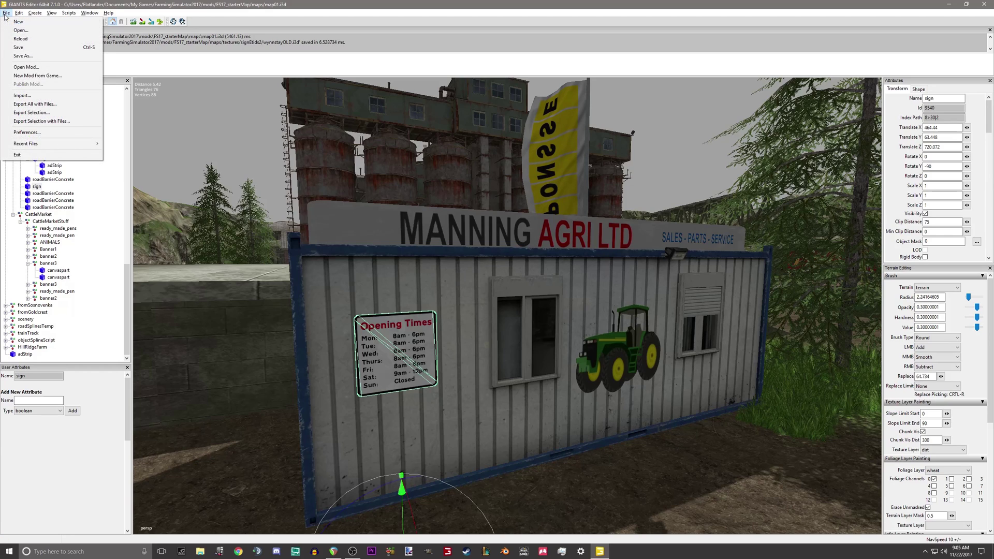
pyautogui.click(56, 122)
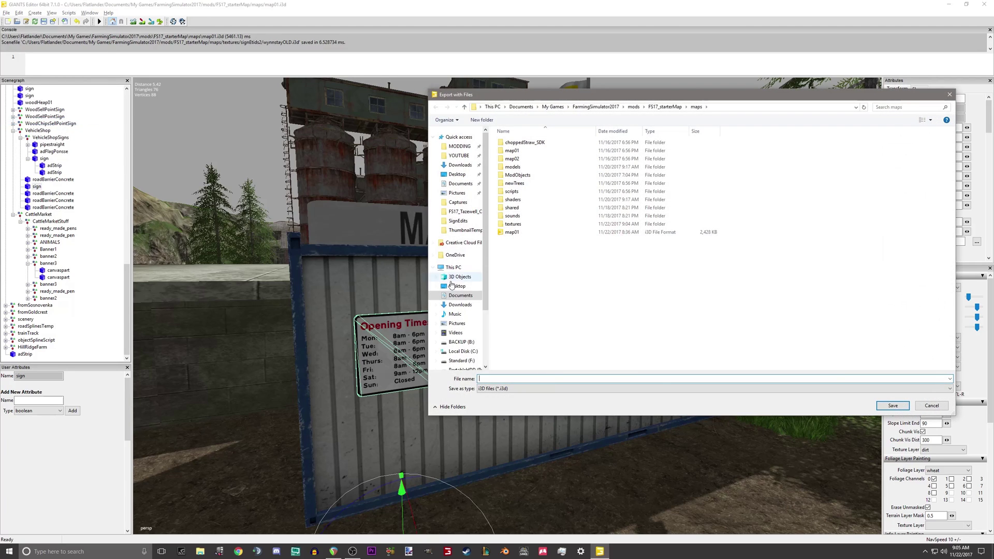
pyautogui.doubleClick(515, 224)
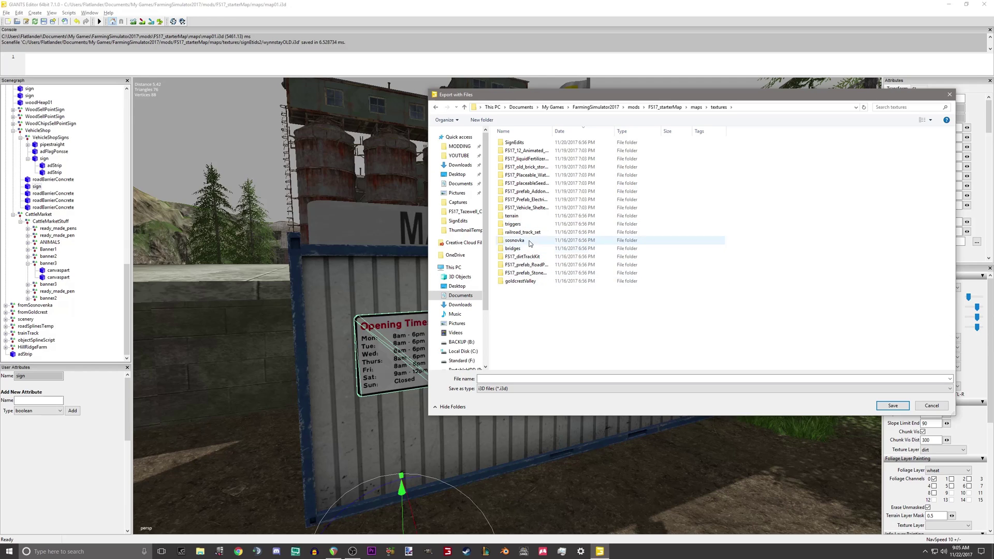
pyautogui.doubleClick(515, 143)
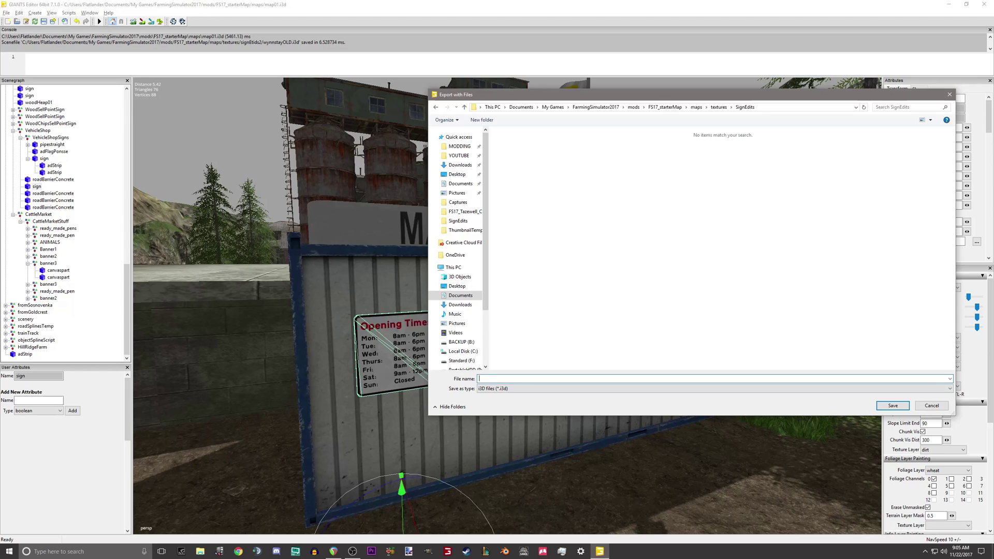
pyautogui.write('OpeningTimes')
pyautogui.click(893, 405)
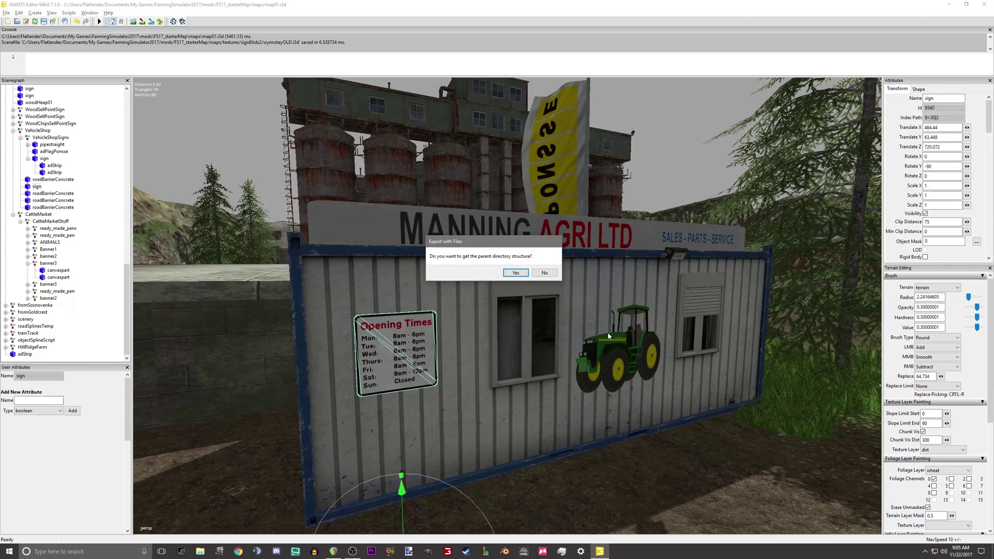
pyautogui.click(516, 273)
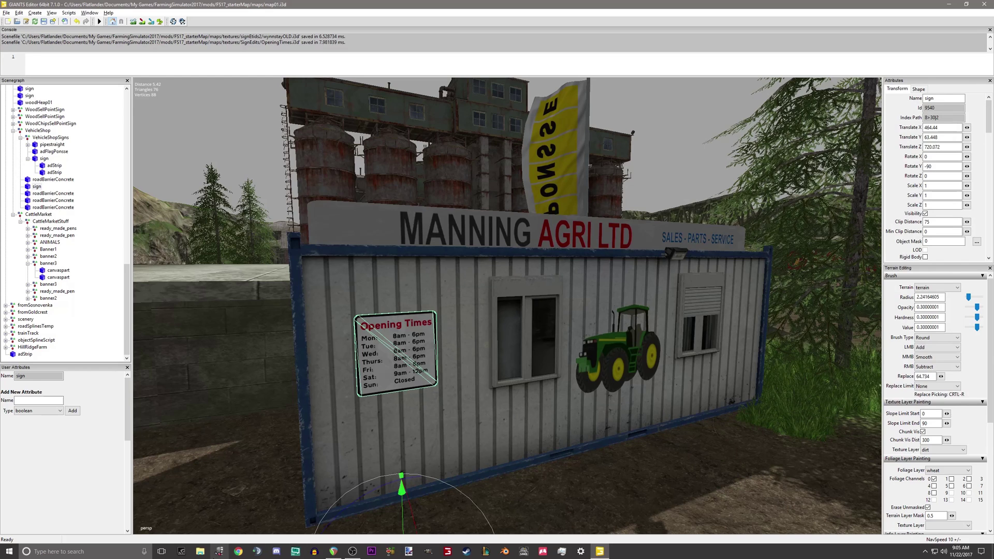
# Step: Browse File Explorer to mods > FS17_starterMap > maps > textures > SignEdits
pyautogui.click(200, 552)
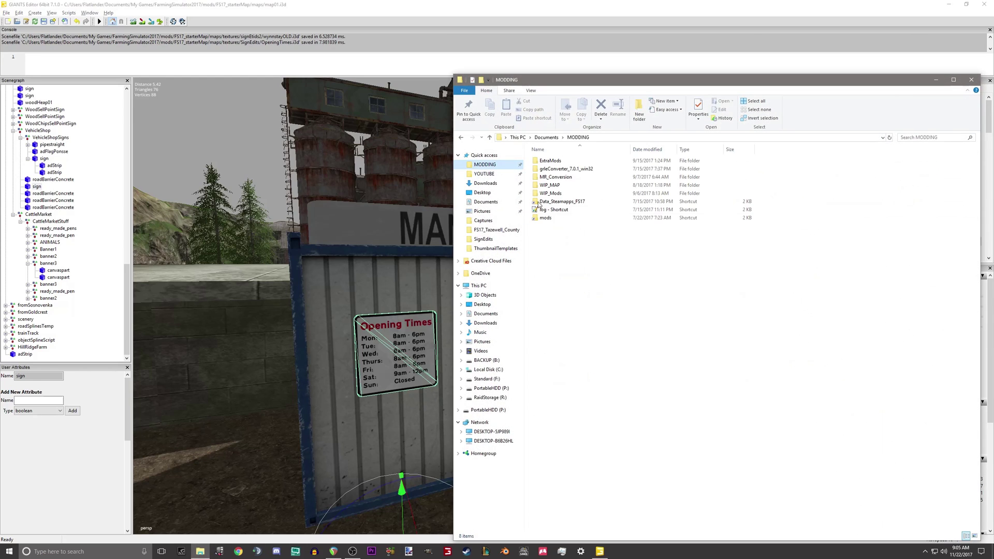
pyautogui.doubleClick(565, 218)
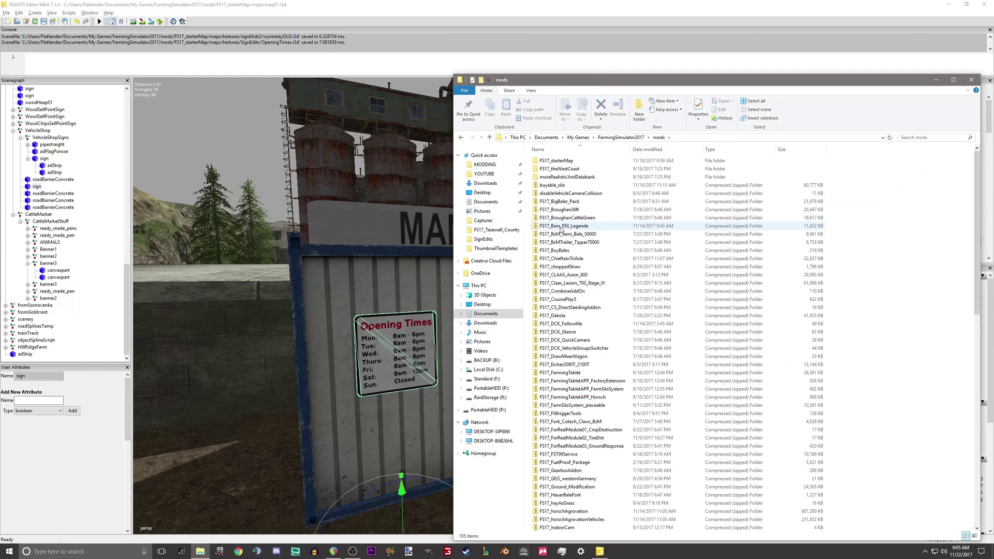
pyautogui.doubleClick(576, 162)
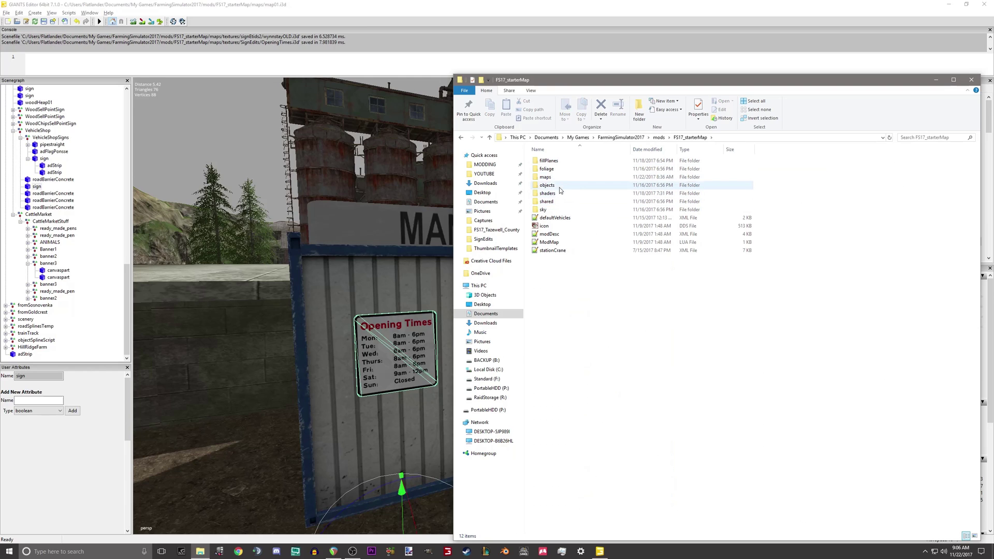
pyautogui.doubleClick(559, 177)
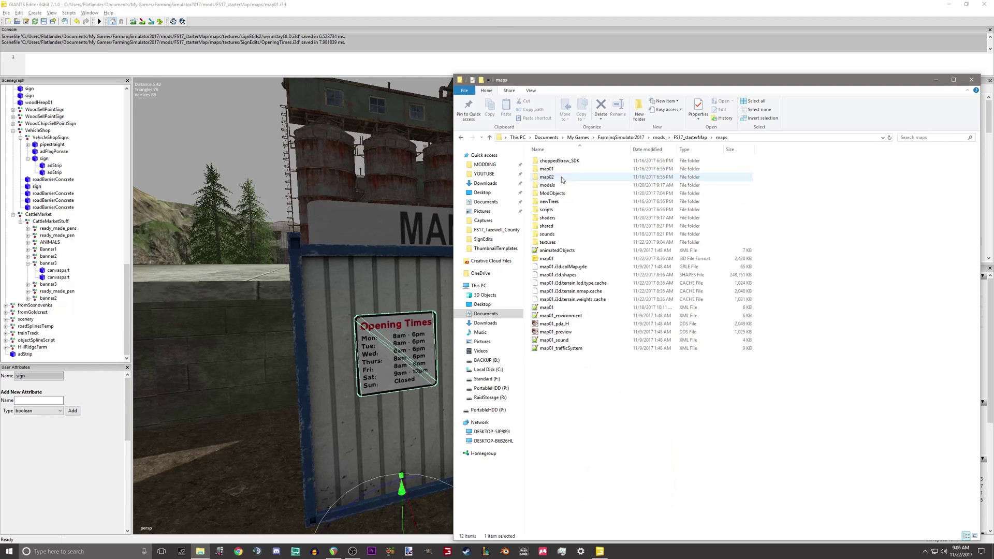
pyautogui.doubleClick(569, 242)
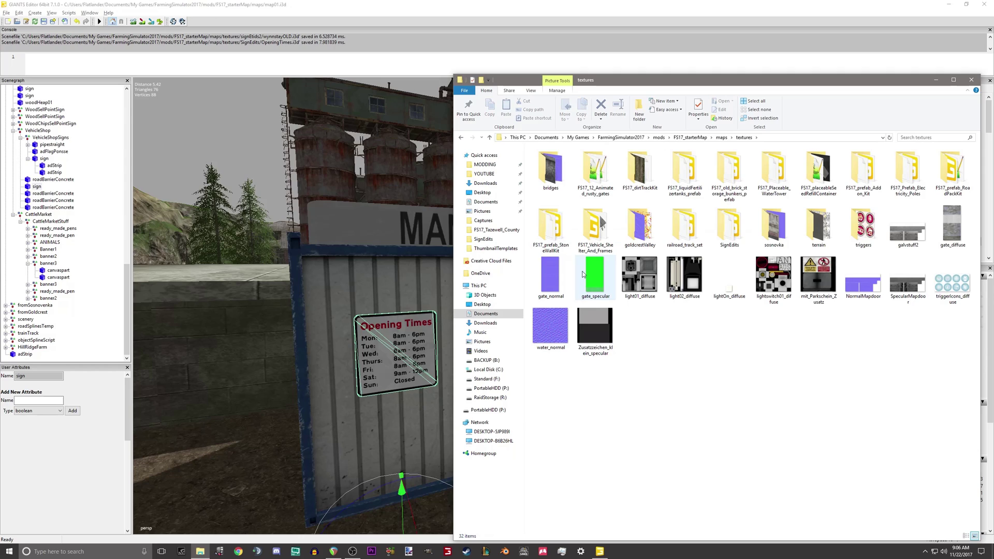
pyautogui.doubleClick(721, 240)
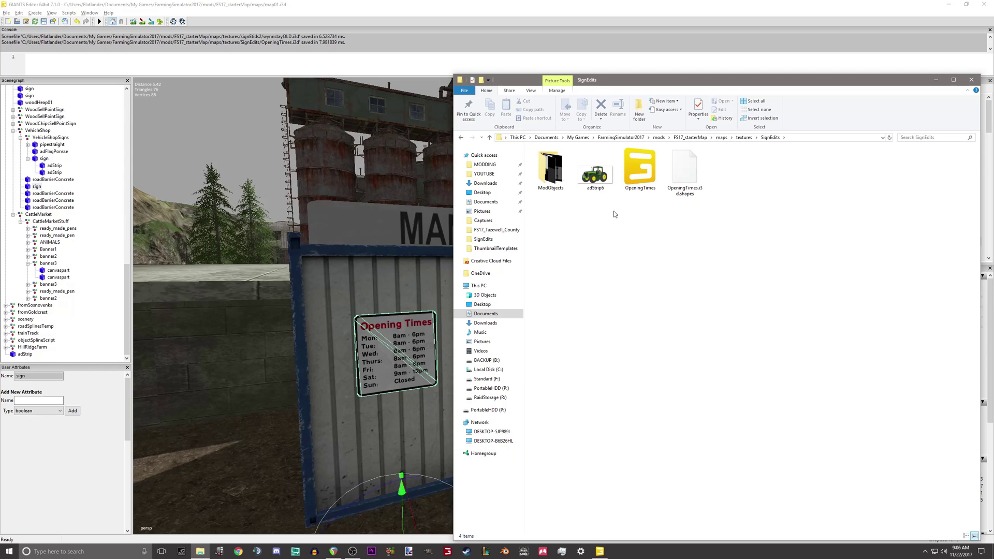
# Step: Check the ModObjects folder's images, then bring up the file actions for OpeningTimes
pyautogui.doubleClick(550, 168)
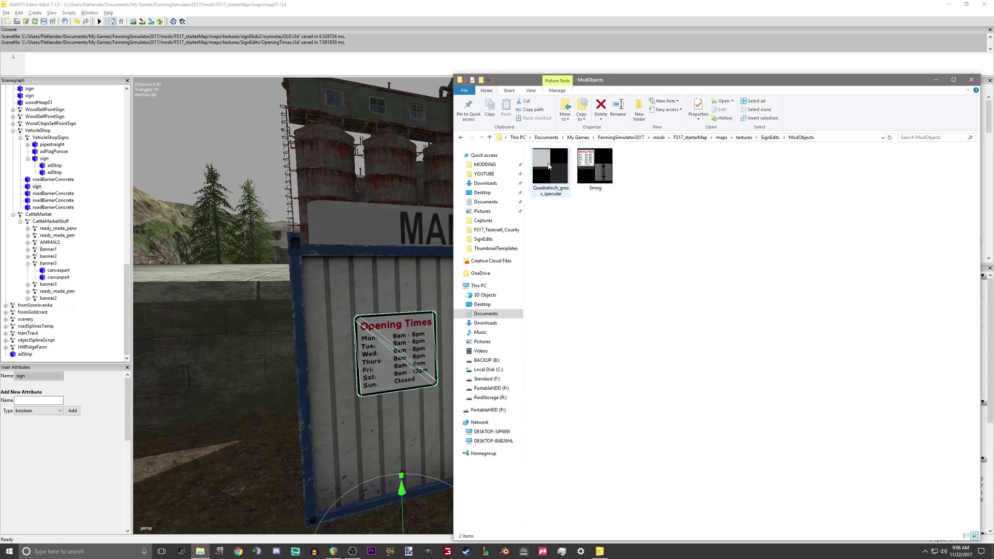
pyautogui.click(461, 137)
pyautogui.click(635, 178)
pyautogui.rightClick(635, 178)
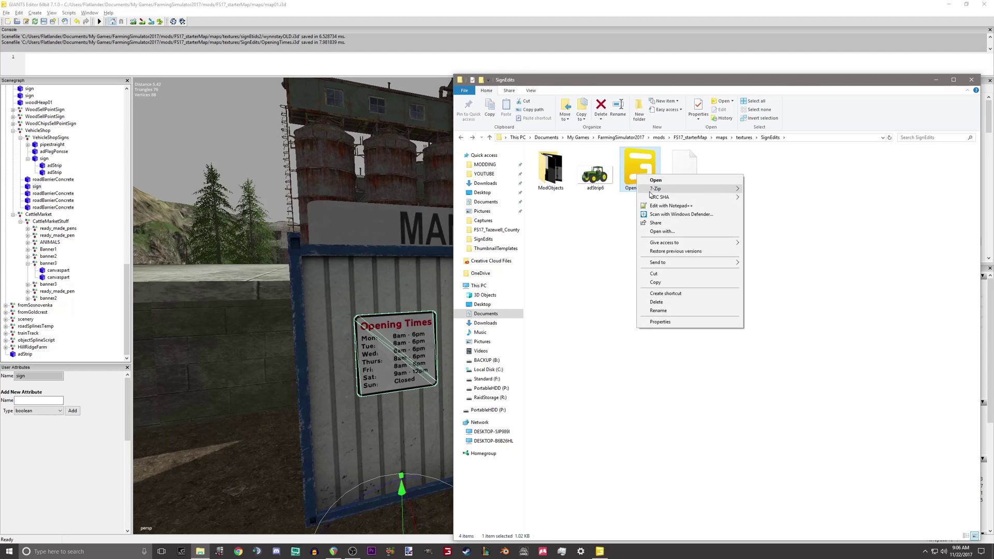
pyautogui.click(638, 176)
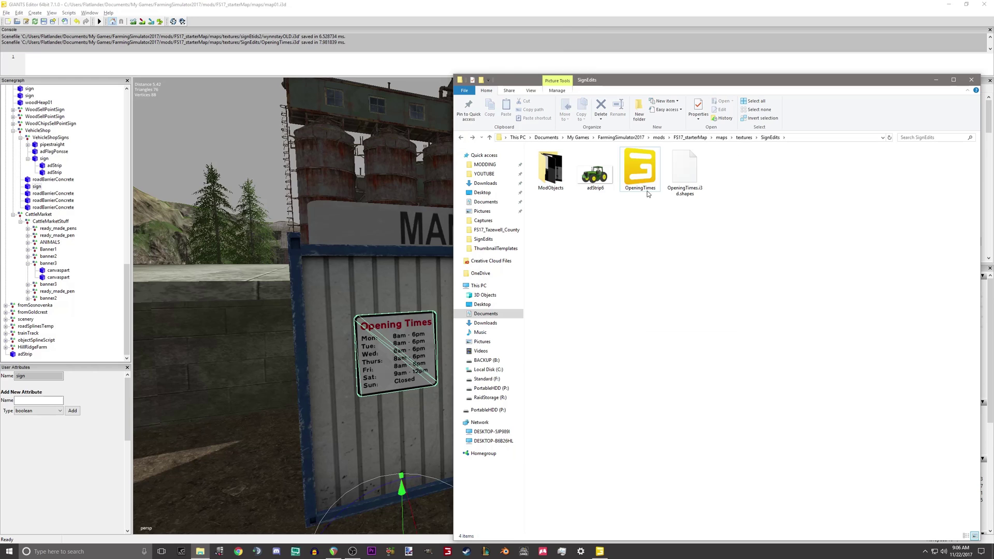
pyautogui.rightClick(638, 179)
# Step: Delete 'ModObjects/' from the texture paths on lines 9 and 10 of OpeningTimes.i3d and save
pyautogui.click(671, 205)
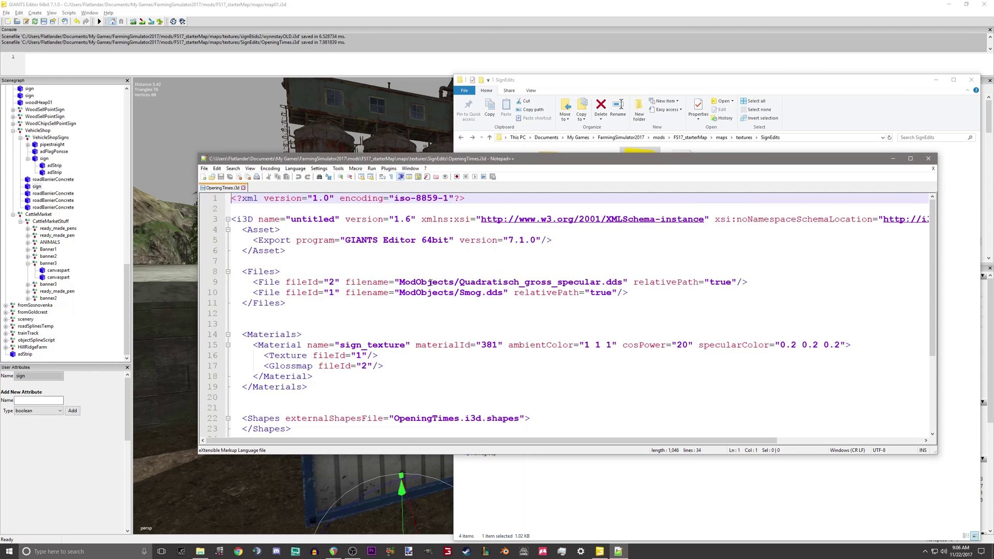
pyautogui.moveTo(399, 282); pyautogui.dragTo(460, 286)
pyautogui.press('Delete')
pyautogui.moveTo(399, 293); pyautogui.dragTo(457, 294)
pyautogui.press('Delete')
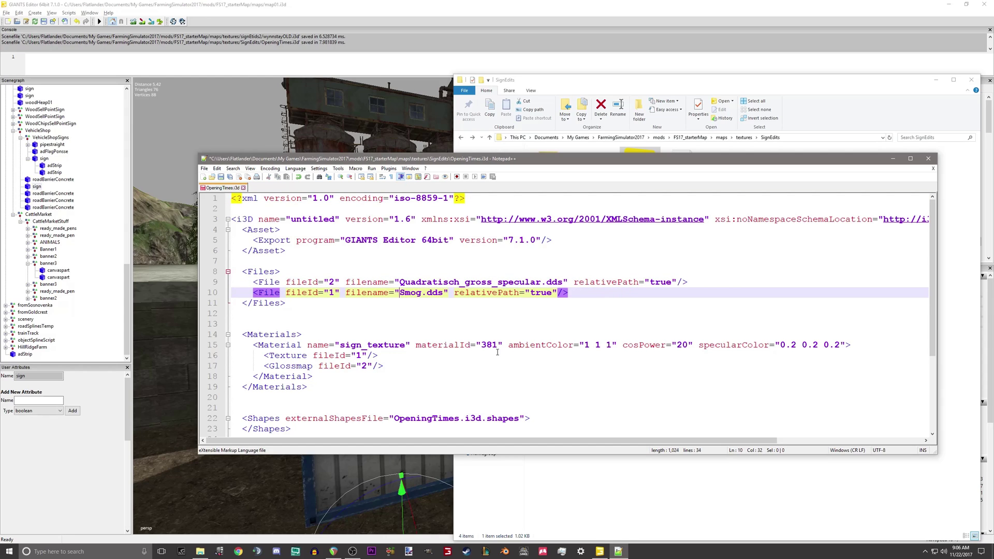
pyautogui.click(221, 177)
# Step: Move both texture images out of ModObjects into the SignEdits folder
pyautogui.click(928, 159)
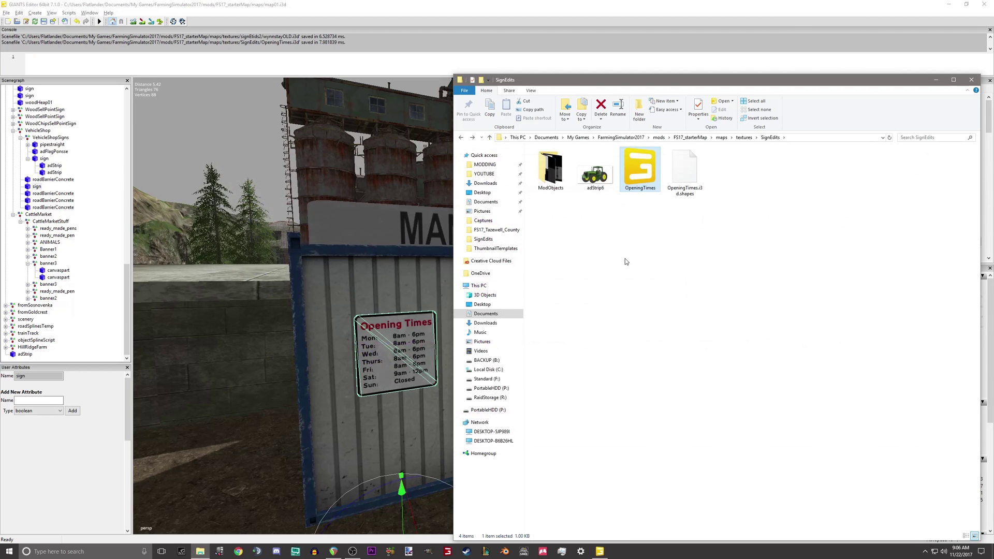
pyautogui.doubleClick(543, 180)
pyautogui.moveTo(686, 261); pyautogui.dragTo(567, 171)
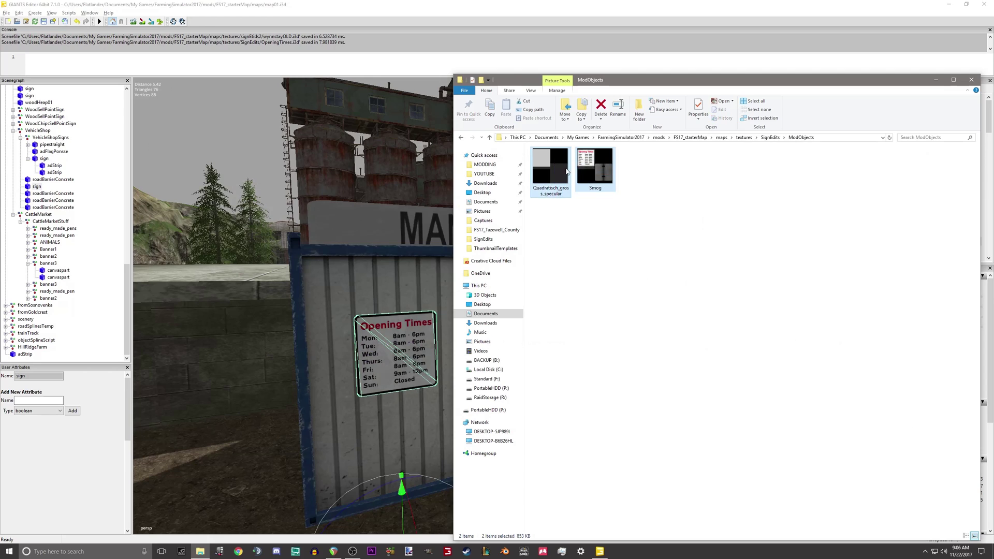
pyautogui.rightClick(566, 171)
pyautogui.click(606, 253)
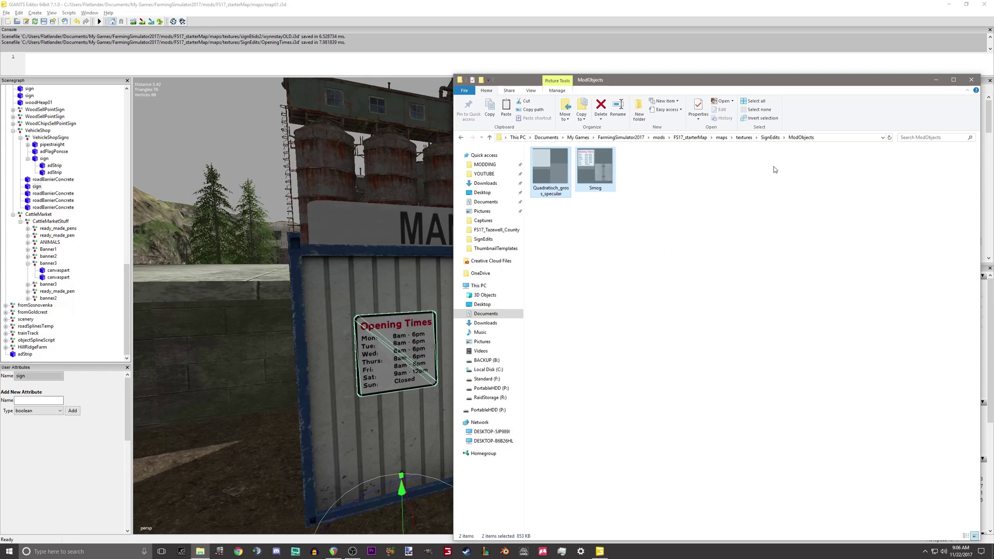
pyautogui.click(769, 137)
pyautogui.rightClick(682, 282)
pyautogui.click(707, 336)
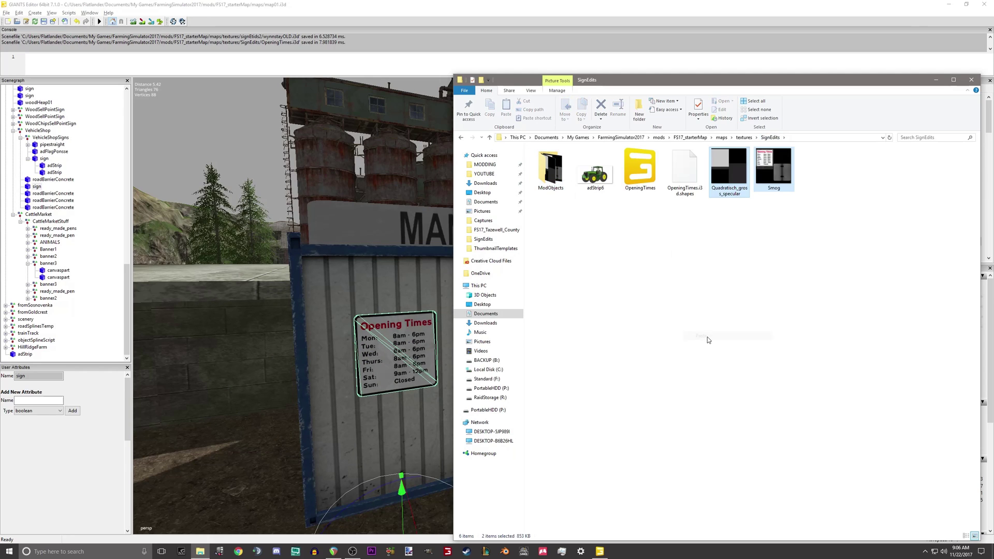
# Step: Delete the now-empty ModObjects folder
pyautogui.click(636, 261)
pyautogui.click(568, 161)
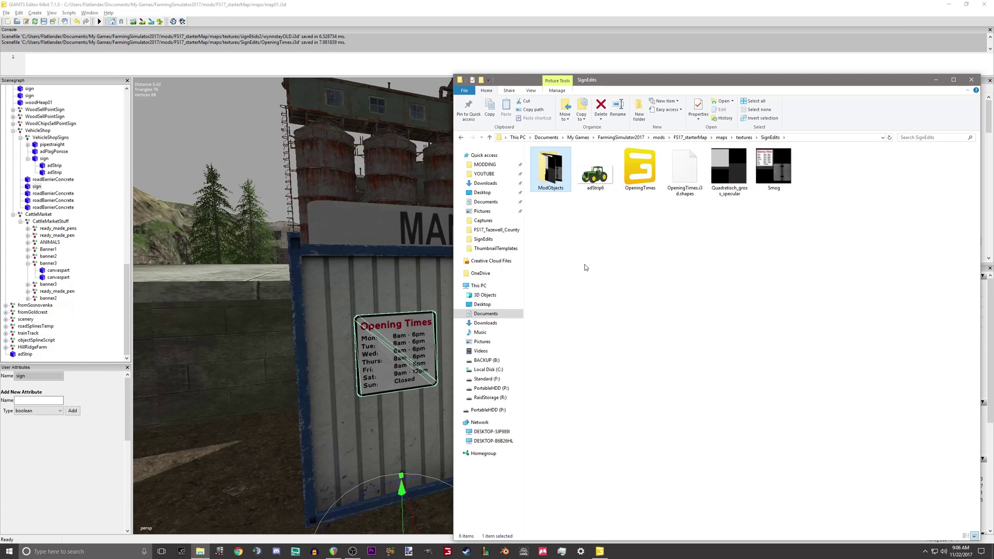
pyautogui.press('Delete')
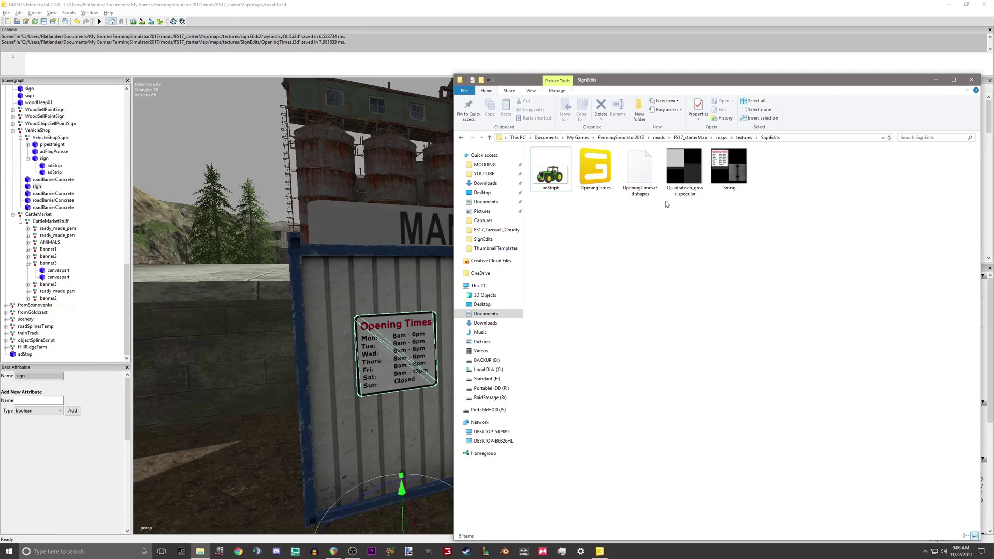
pyautogui.click(597, 179)
pyautogui.rightClick(596, 178)
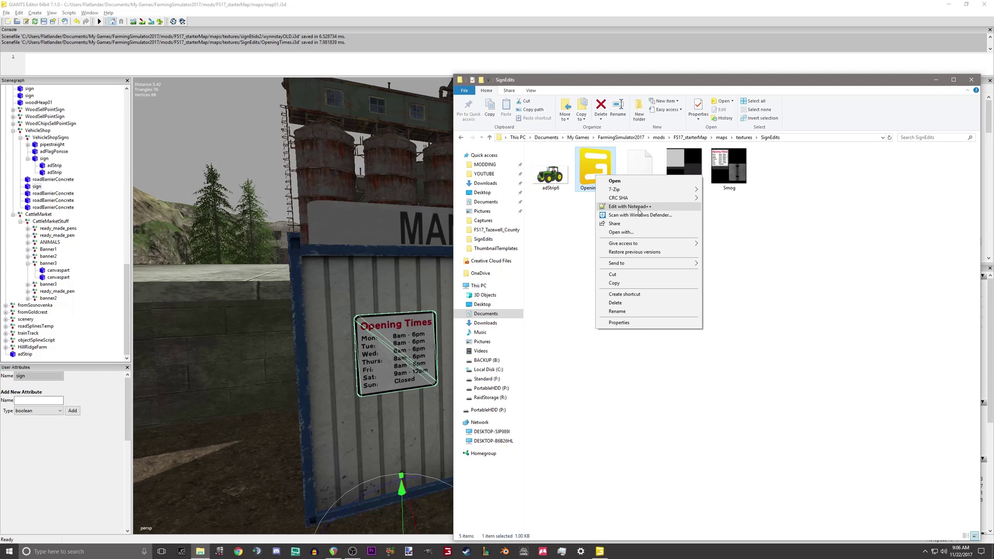
pyautogui.click(644, 211)
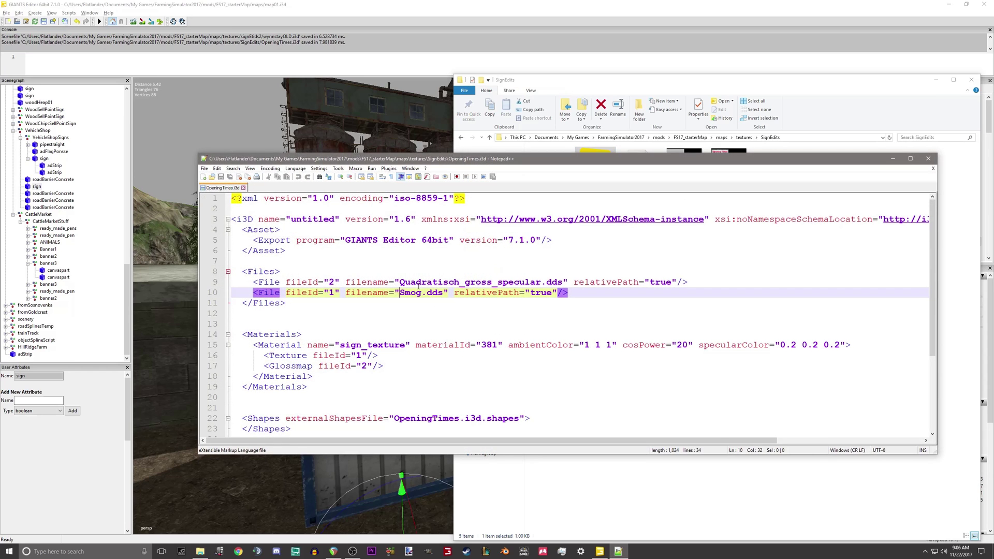
pyautogui.moveTo(609, 160); pyautogui.dragTo(613, 229)
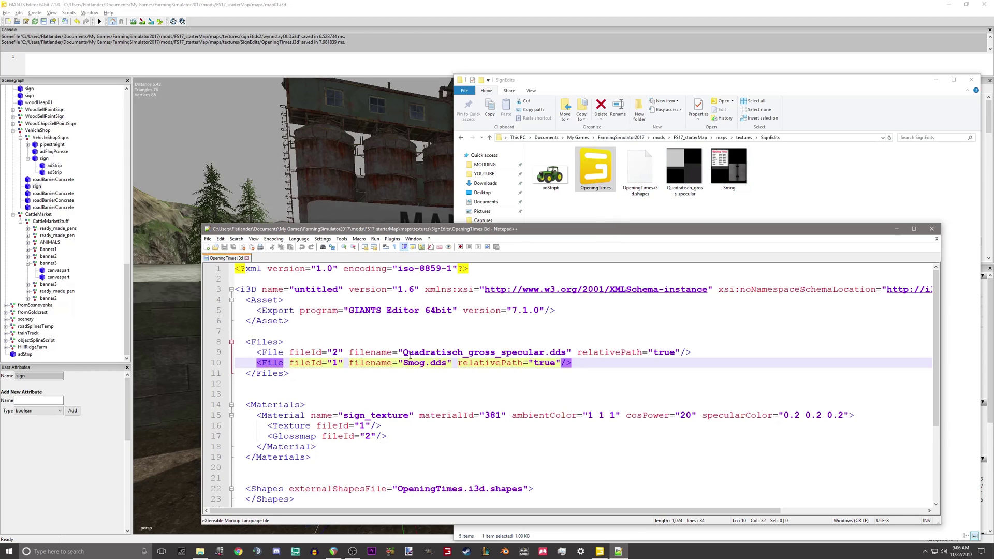
pyautogui.click(594, 175)
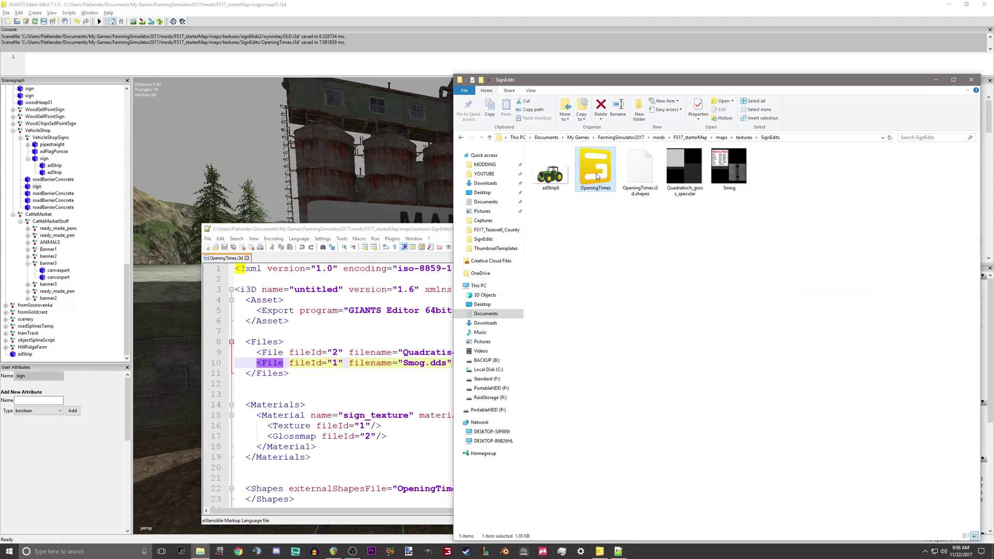
pyautogui.click(423, 233)
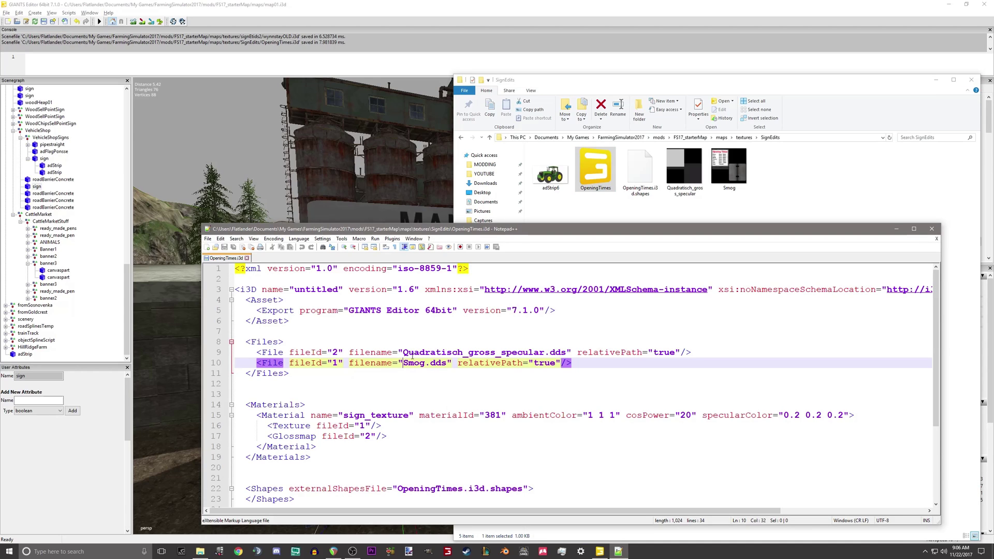
pyautogui.write('/')
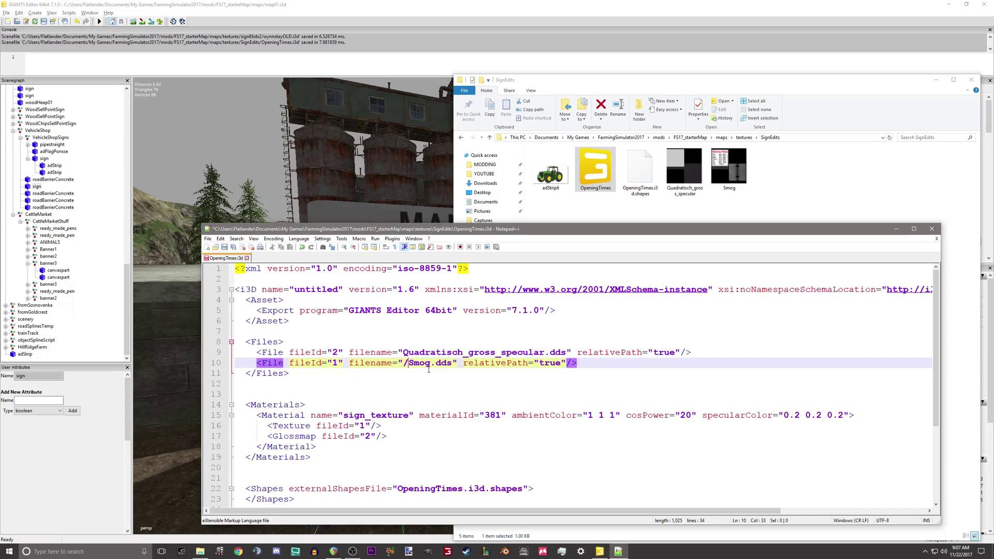
pyautogui.write('xfghfg')
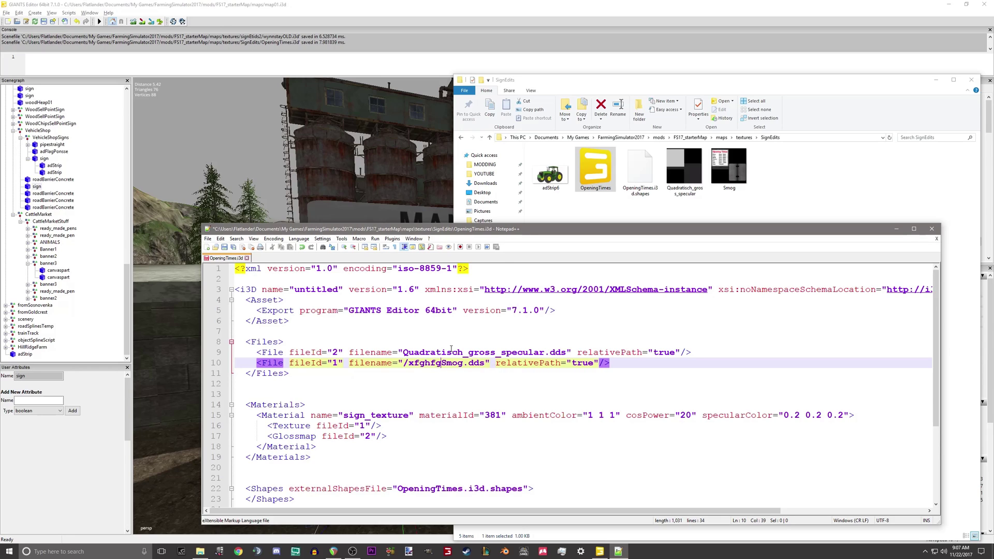
pyautogui.write('/')
pyautogui.press('BackSpace')
pyautogui.press('BackSpace')
pyautogui.press('BackSpace')
pyautogui.press('BackSpace')
pyautogui.press('BackSpace')
pyautogui.press('BackSpace')
pyautogui.press('BackSpace')
pyautogui.press('BackSpace')
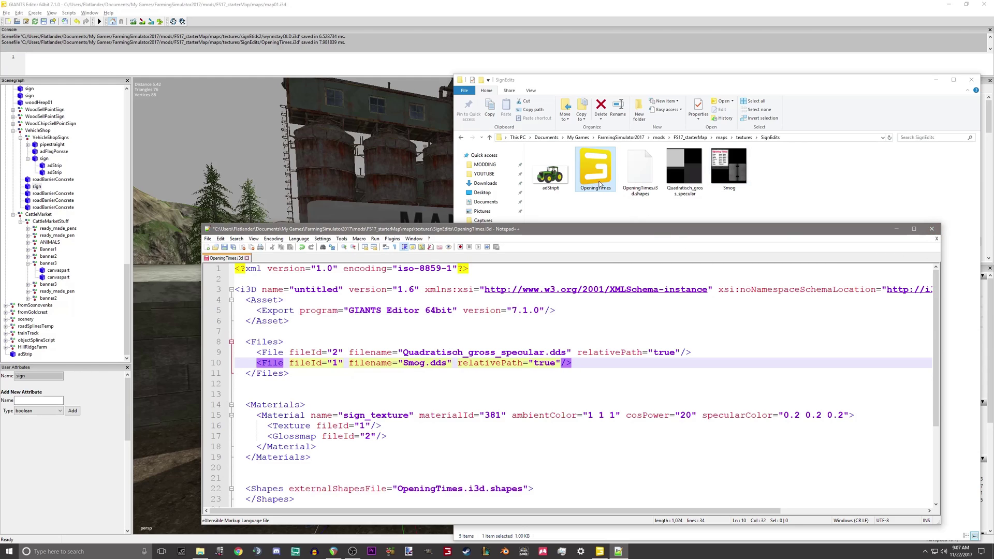
pyautogui.click(934, 232)
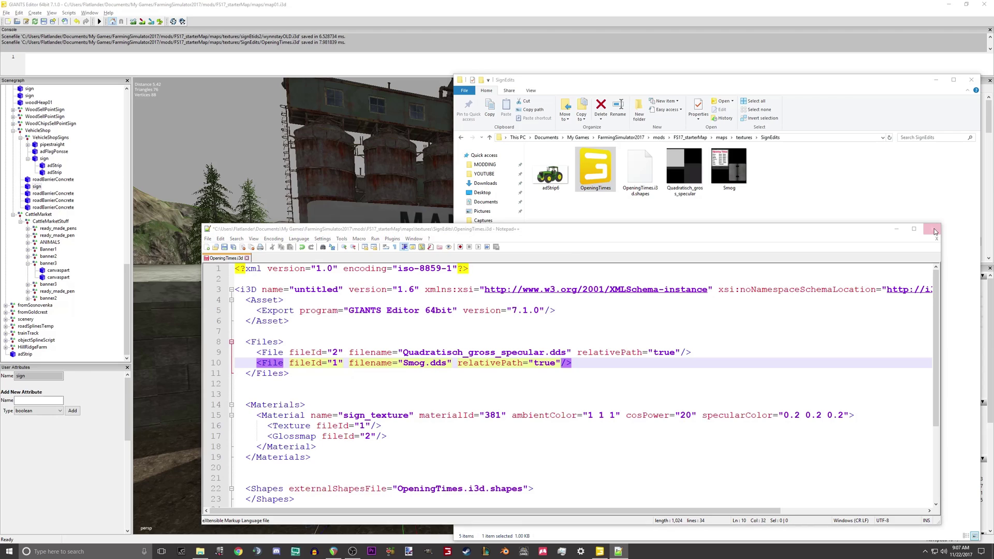
# Step: Choose OpeningTimes in GIANTS Editor's Import dialog, then select both OpeningTimes files in Explorer
pyautogui.click(525, 299)
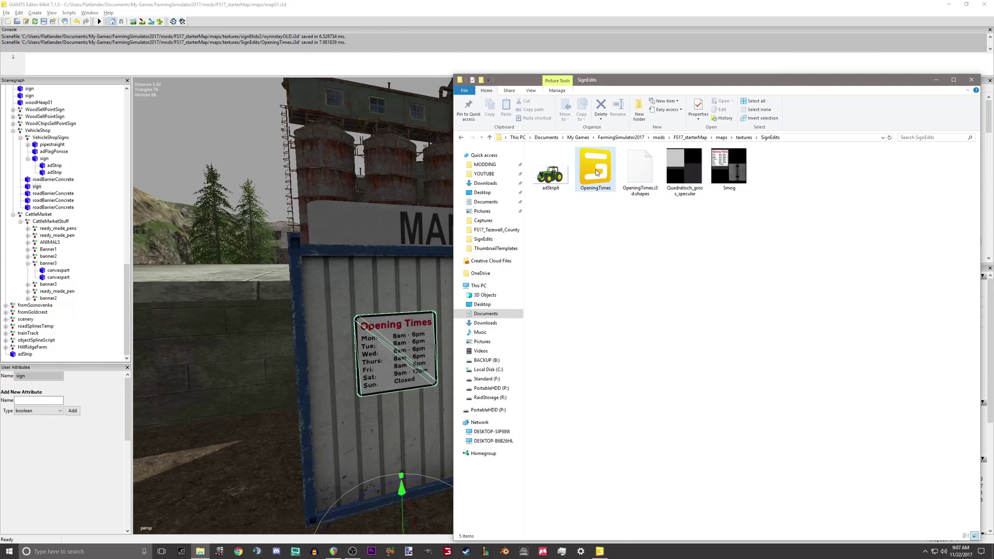
pyautogui.click(268, 4)
pyautogui.click(6, 12)
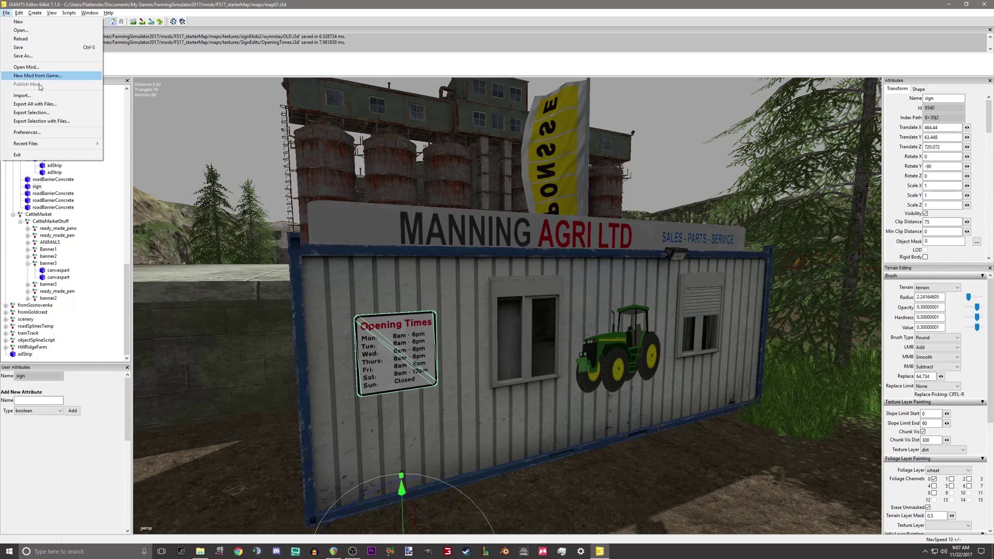
pyautogui.click(24, 108)
pyautogui.click(515, 153)
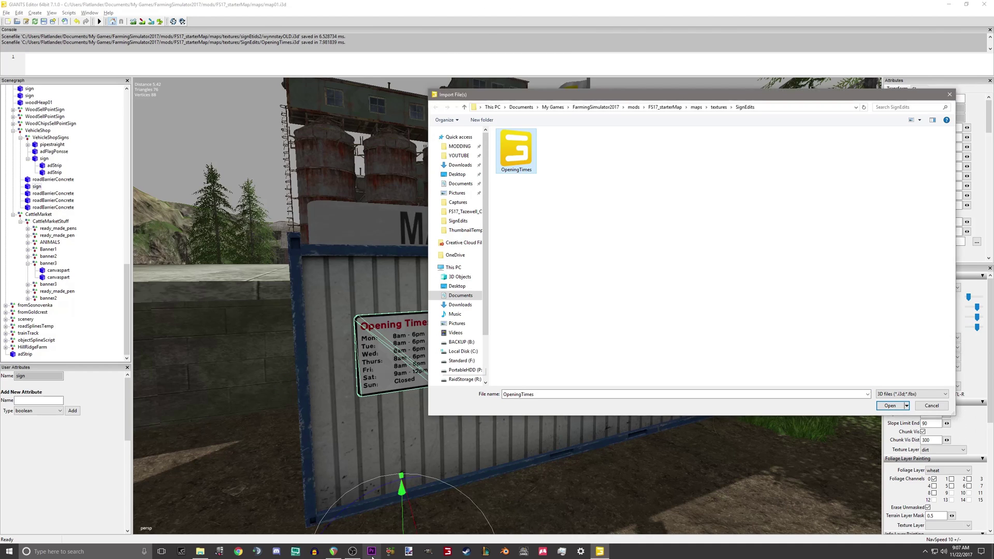
pyautogui.click(200, 551)
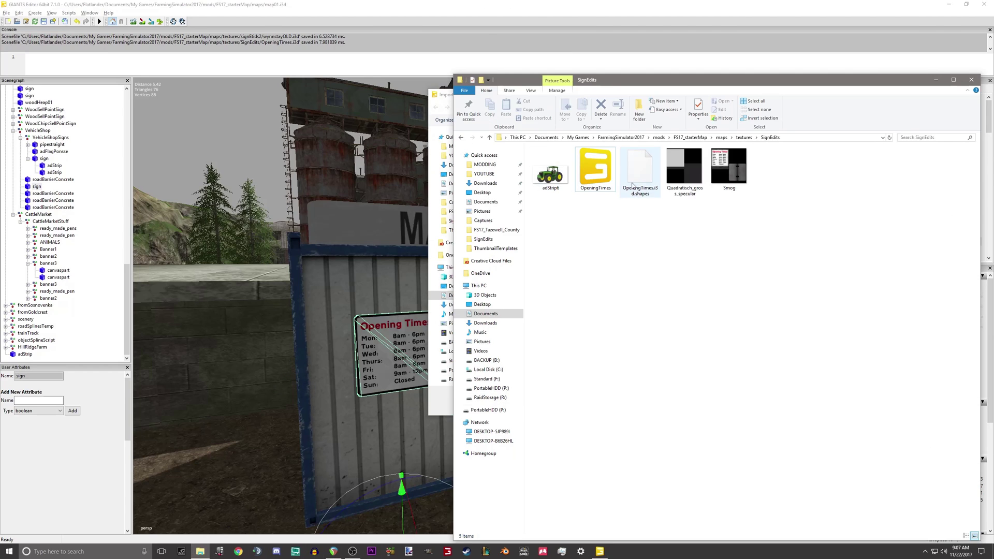
pyautogui.moveTo(643, 266); pyautogui.dragTo(597, 181)
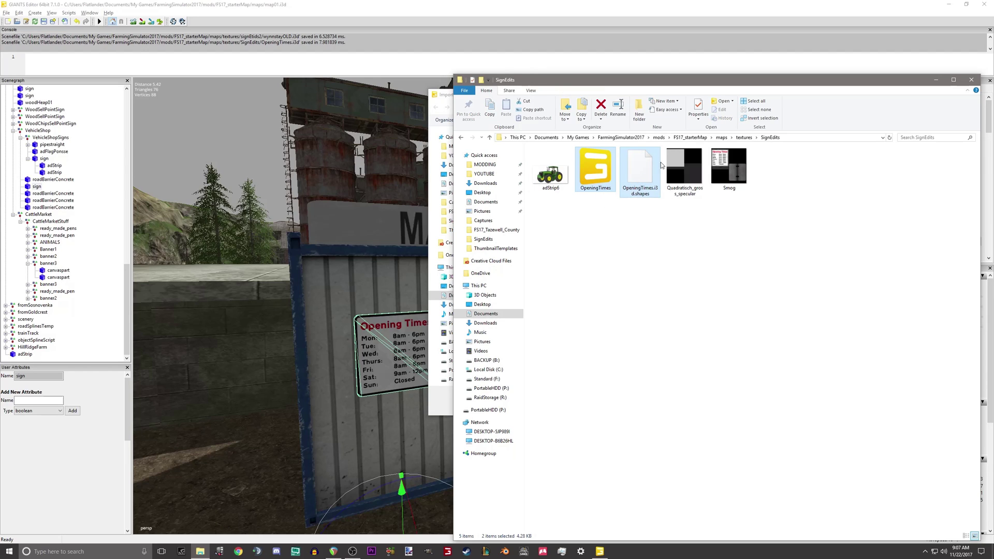
pyautogui.click(721, 137)
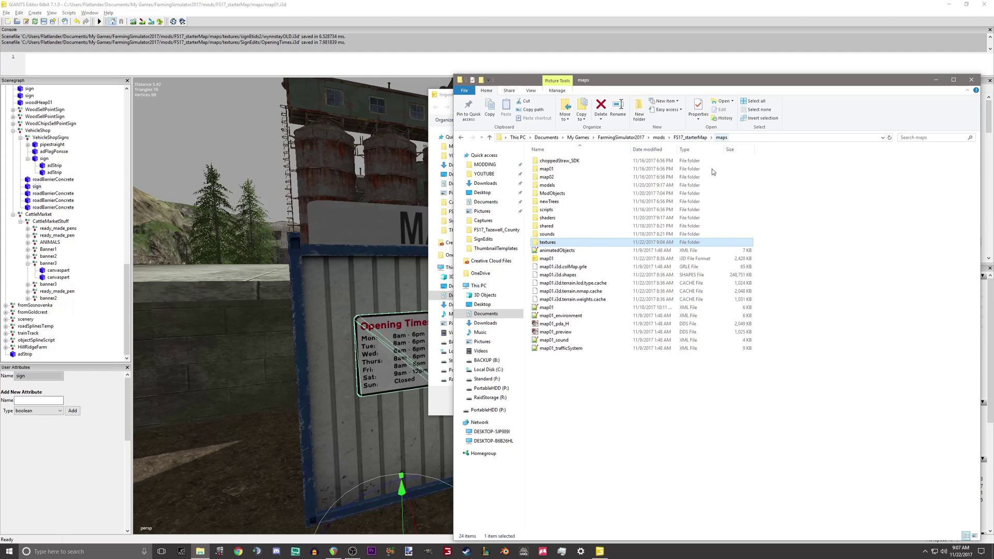
pyautogui.click(569, 259)
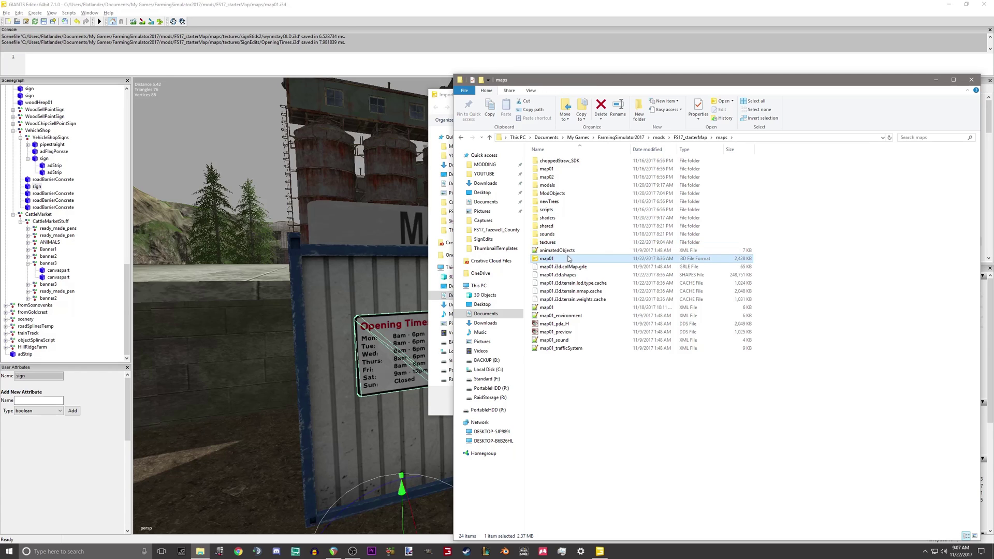
pyautogui.hotkey('alt', 'Left')
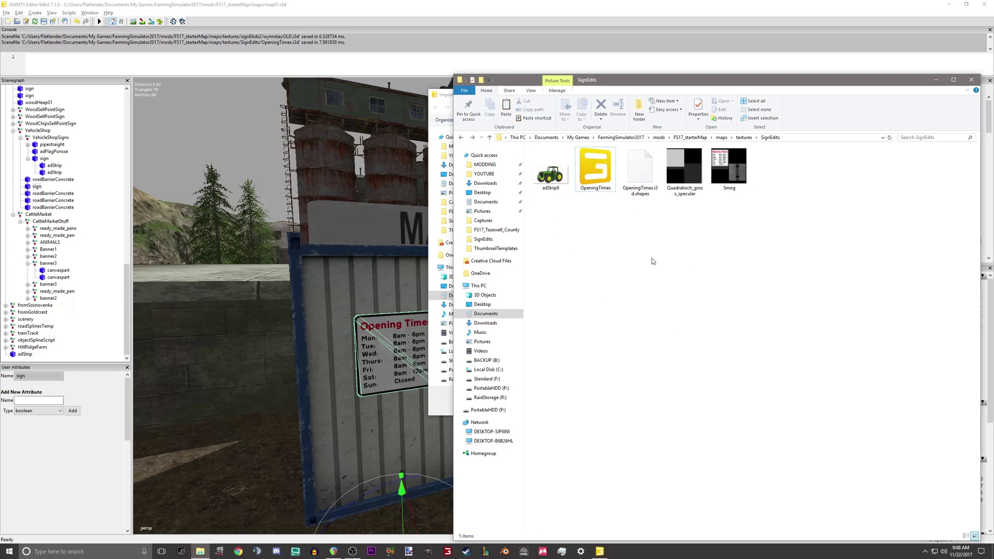
pyautogui.moveTo(652, 258); pyautogui.dragTo(588, 187)
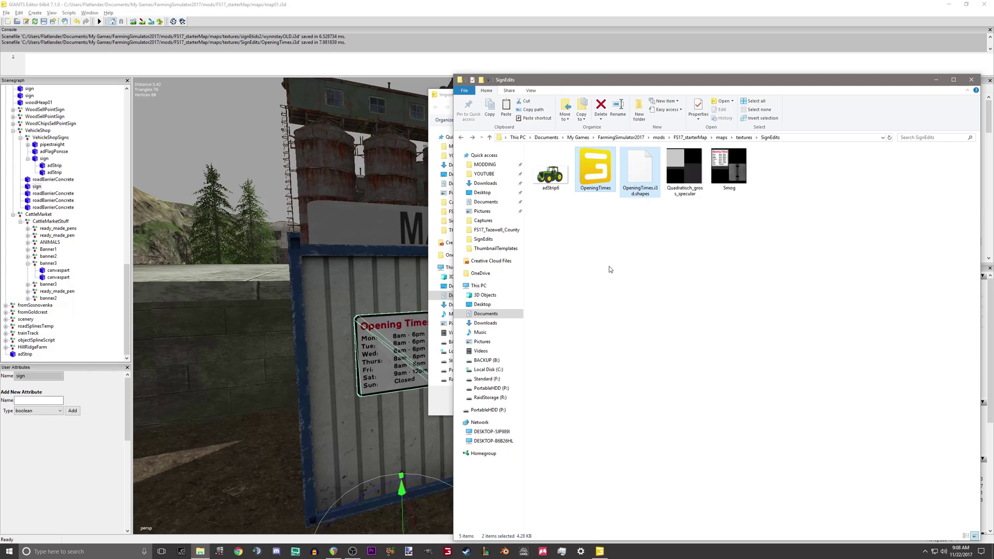
pyautogui.click(666, 261)
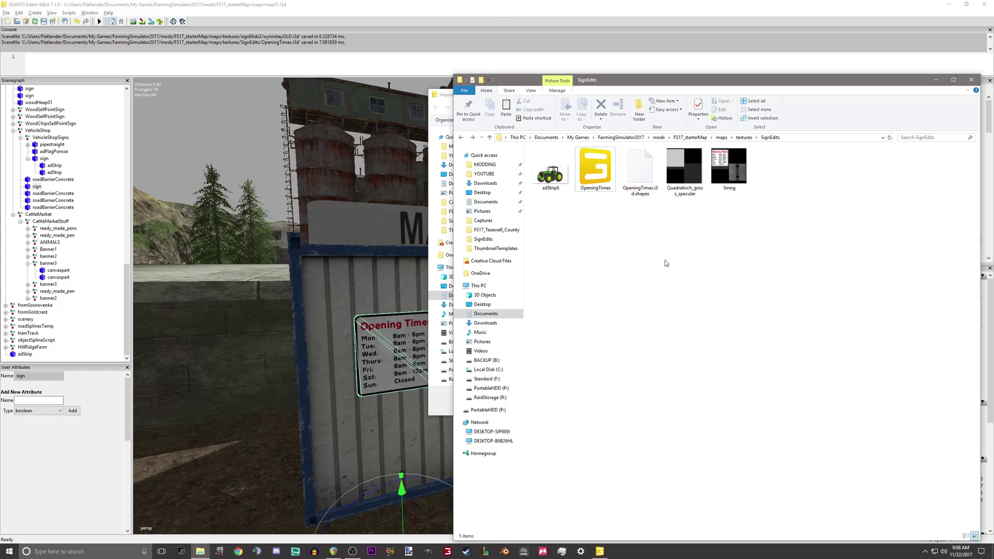
pyautogui.click(723, 183)
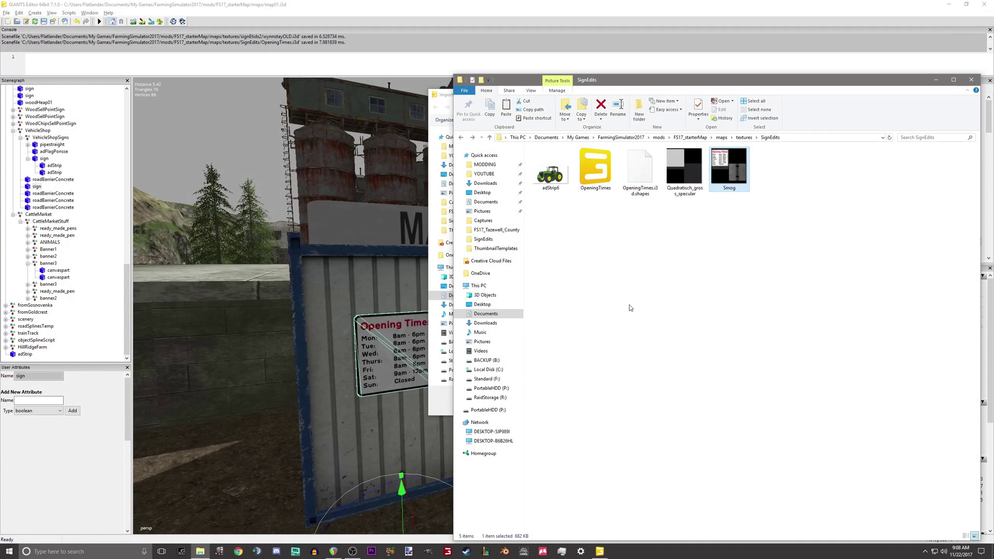
pyautogui.click(693, 295)
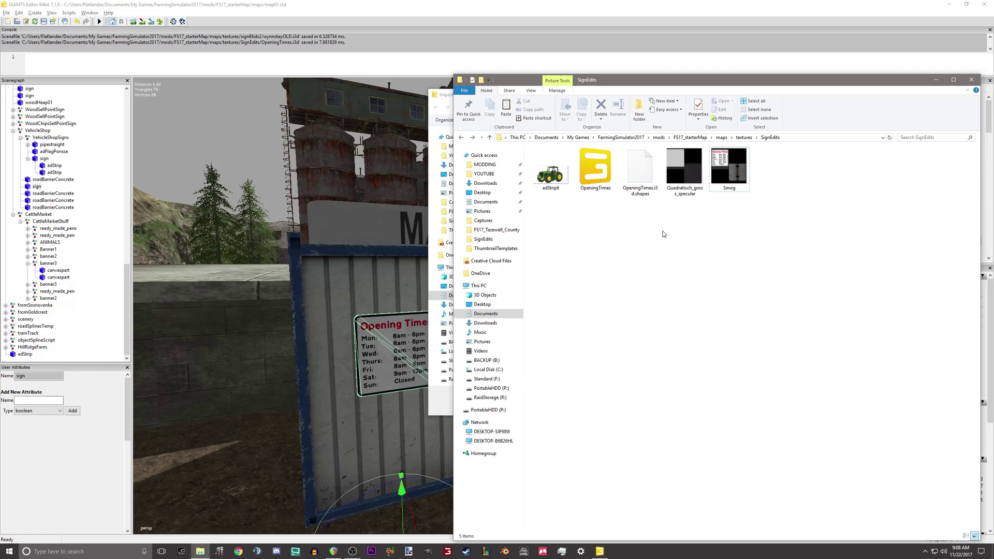
# Step: Change the specular and Smog texture extensions in OpeningTimes.i3d from dds to png, save, close
pyautogui.rightClick(600, 172)
pyautogui.click(634, 202)
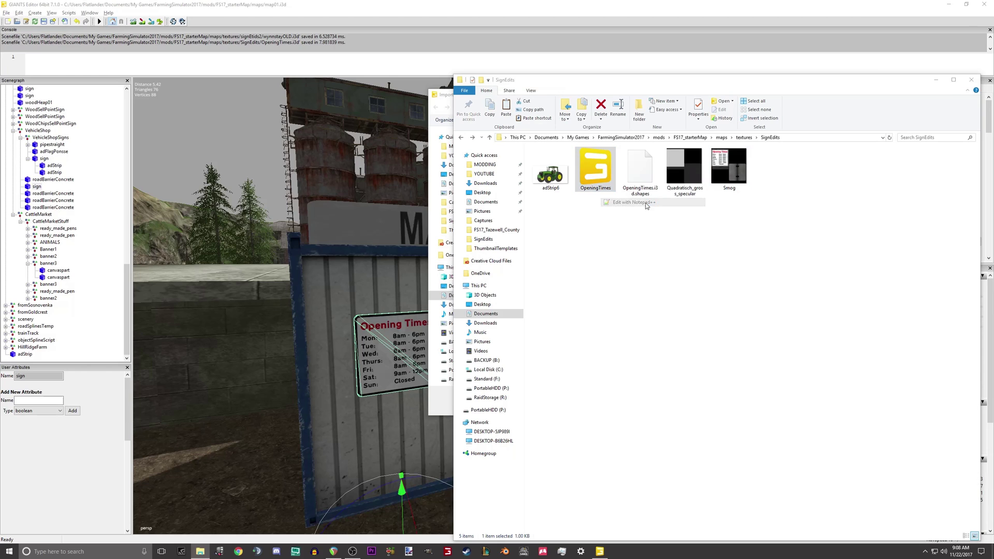
pyautogui.doubleClick(563, 354)
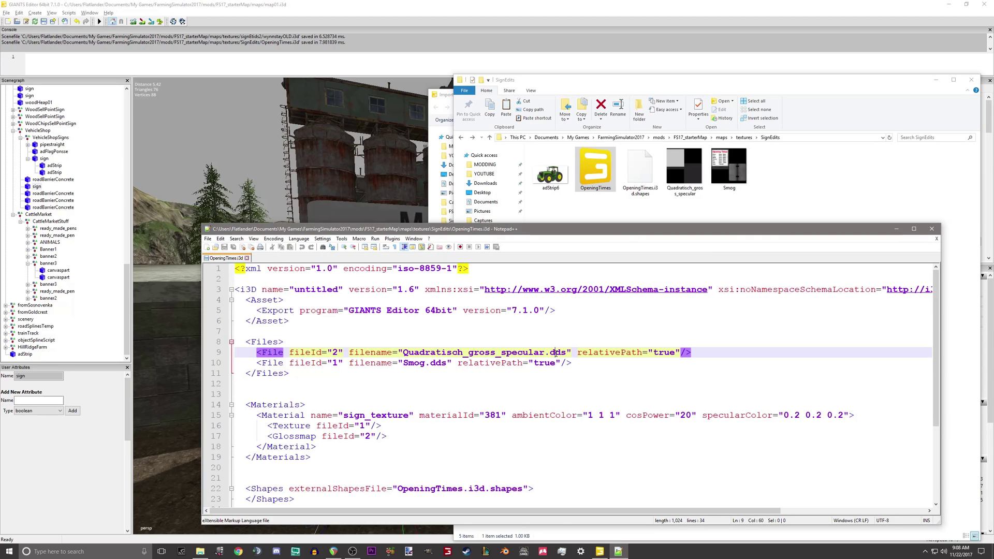
pyautogui.write('png')
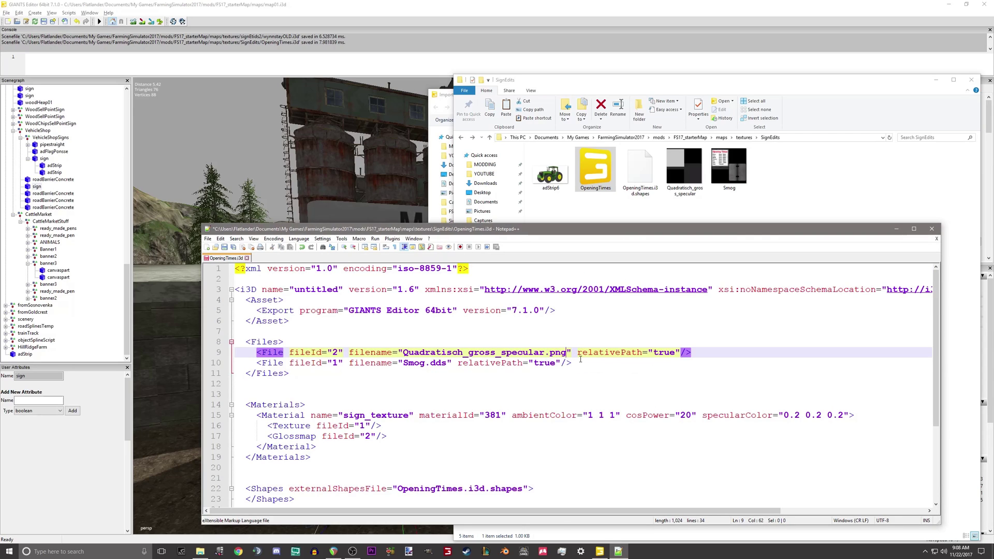
pyautogui.doubleClick(436, 364)
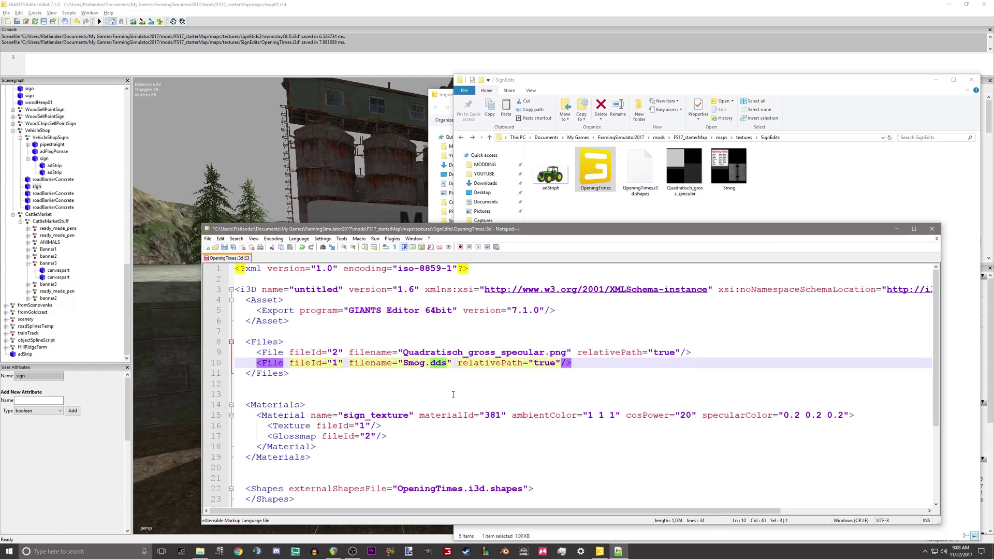
pyautogui.write('png')
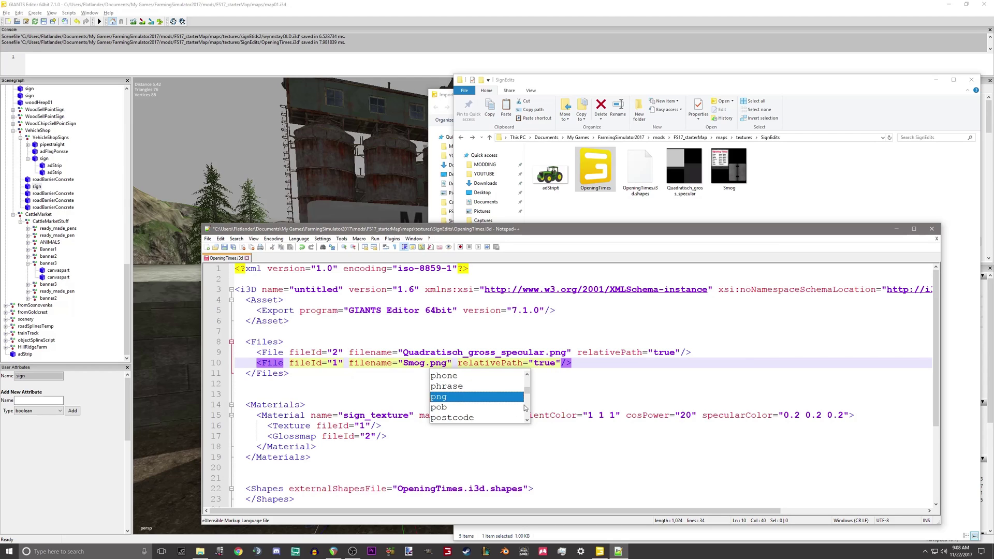
pyautogui.click(444, 365)
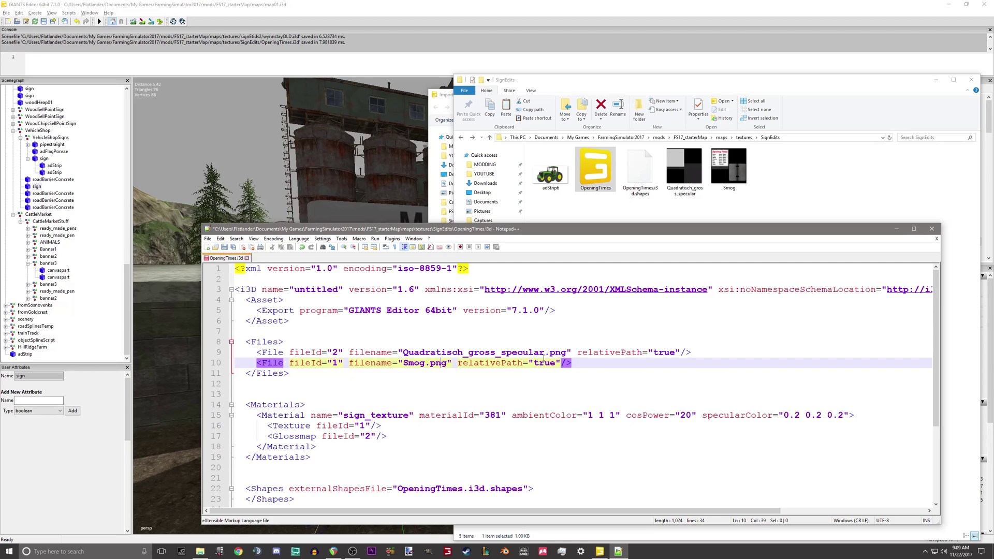
pyautogui.click(224, 247)
pyautogui.click(932, 231)
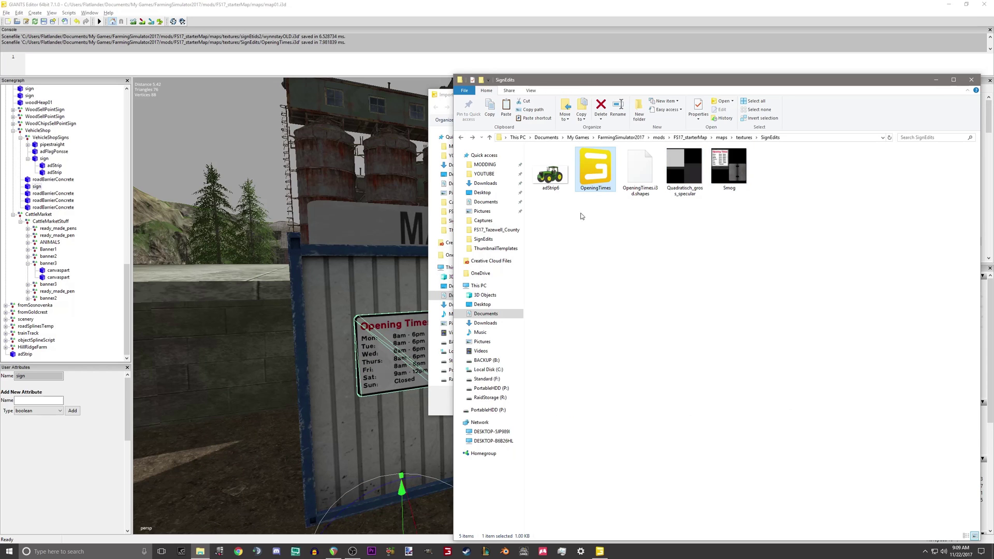
# Step: Load the OpeningTimes scene, frame the sign object and orbit to its face
pyautogui.press('Return')
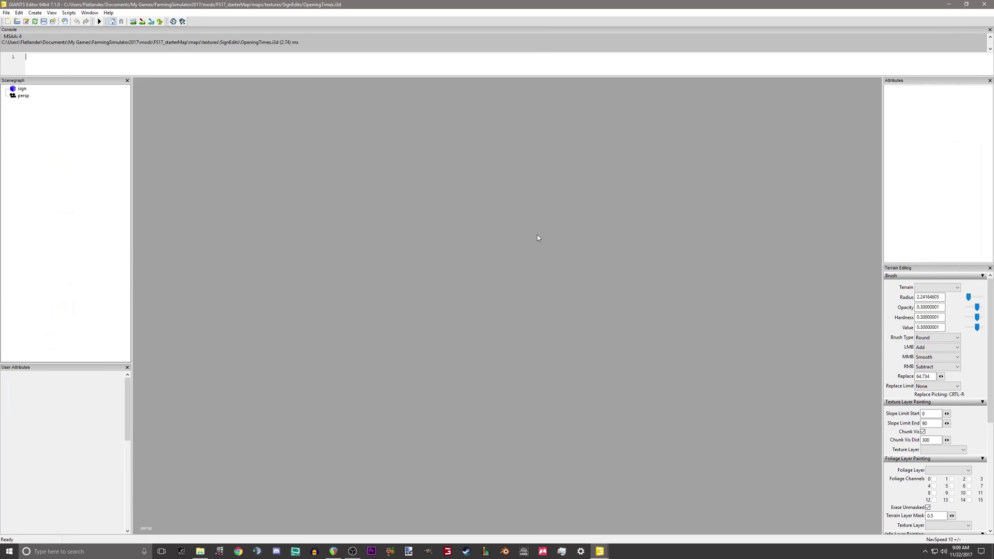
pyautogui.click(21, 89)
pyautogui.press('f')
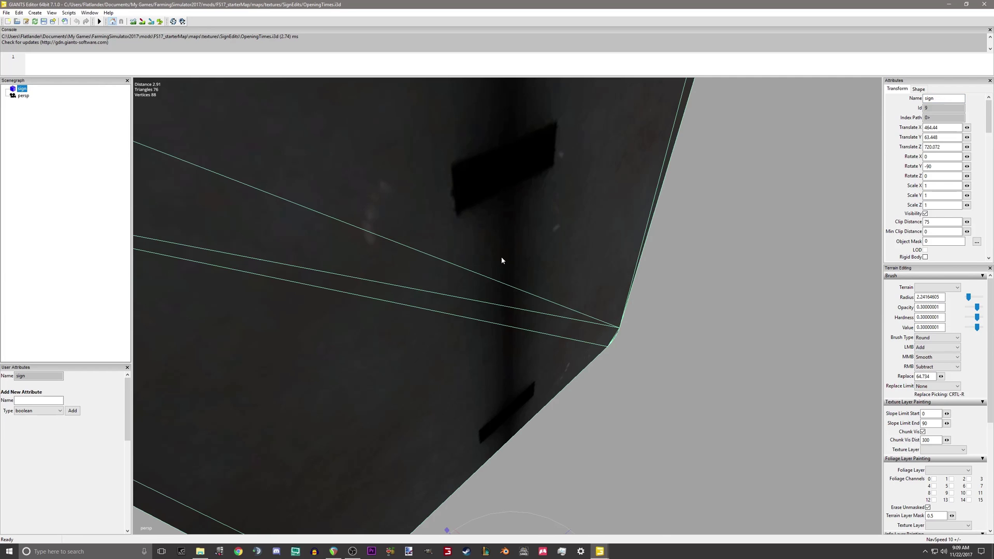
pyautogui.scroll(-3, 507, 259)
pyautogui.keyDown('alt'); pyautogui.moveTo(512, 258); pyautogui.dragTo(590, 207); pyautogui.keyUp('alt')
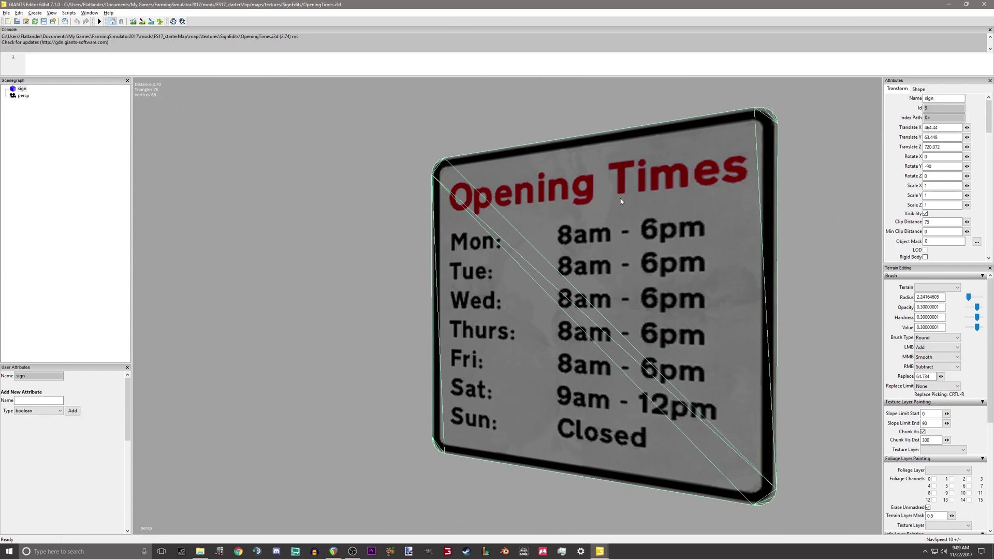
# Step: Close the sign scene and reopen OpeningTimes.i3d in Notepad++ to check its textures
pyautogui.click(984, 4)
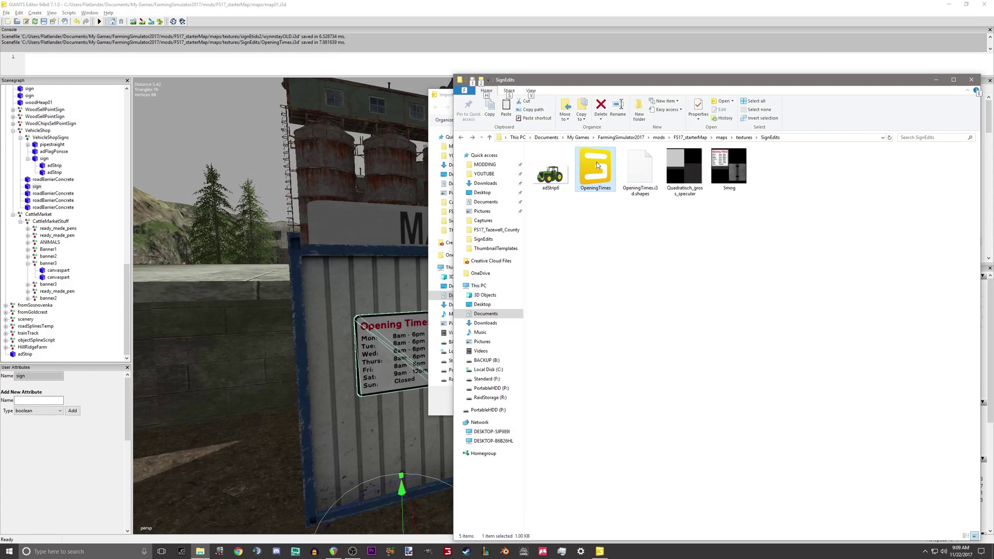
pyautogui.rightClick(598, 165)
pyautogui.click(620, 195)
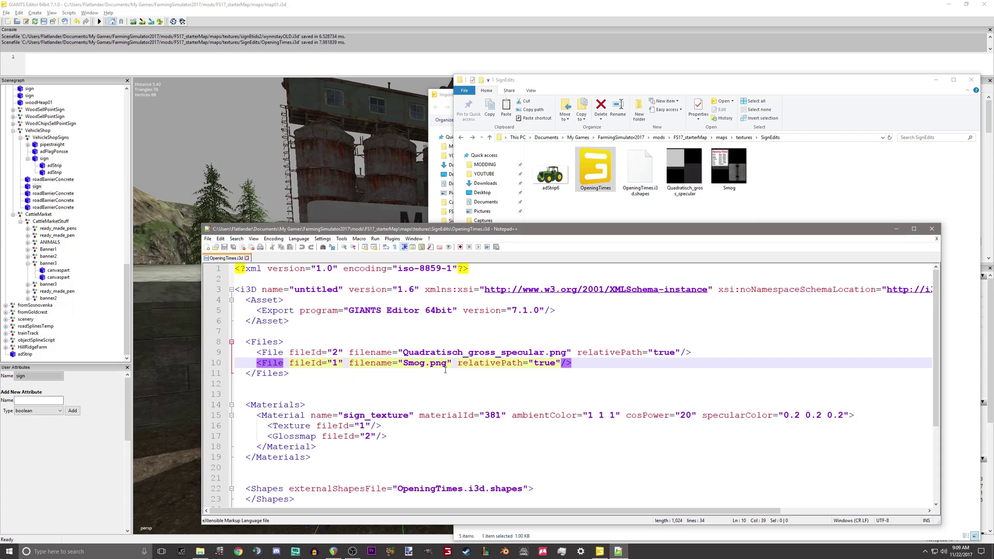
# Step: Close the text file and open the Smog texture in paint.net
pyautogui.click(930, 228)
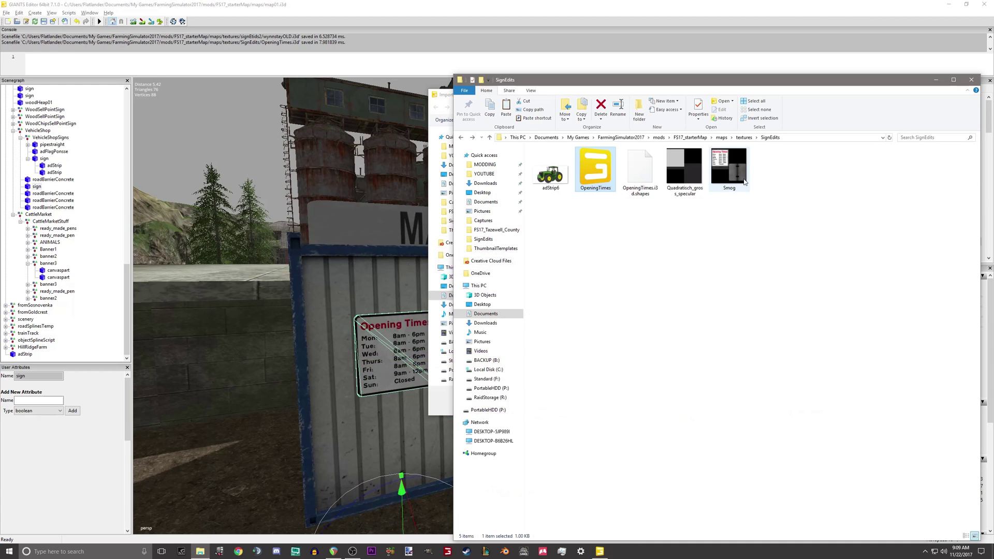
pyautogui.click(735, 174)
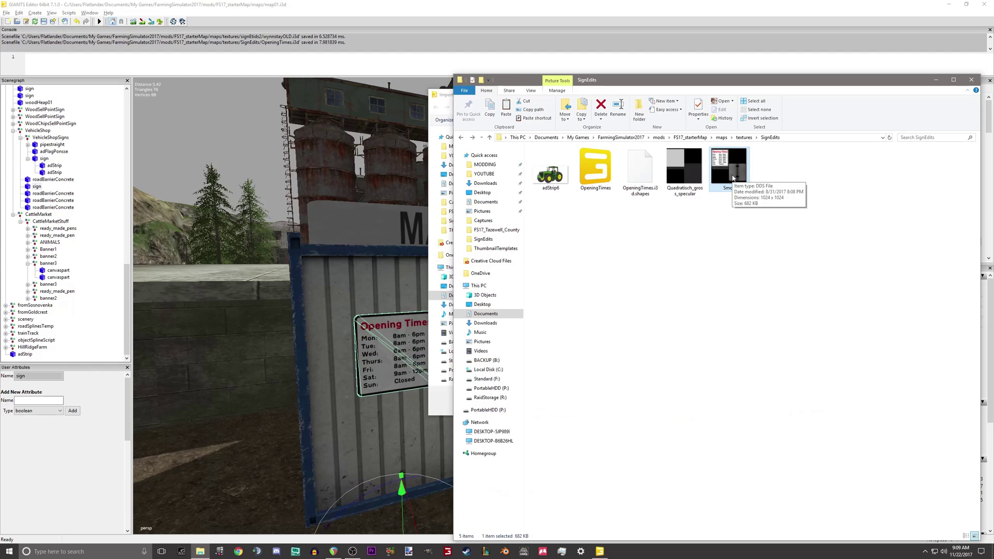
pyautogui.rightClick(732, 178)
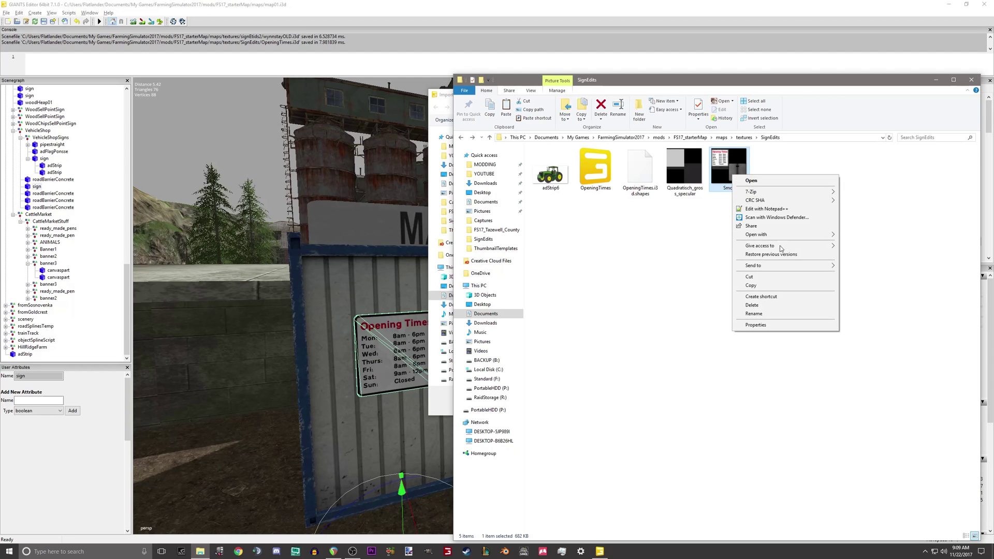
pyautogui.moveTo(783, 237)
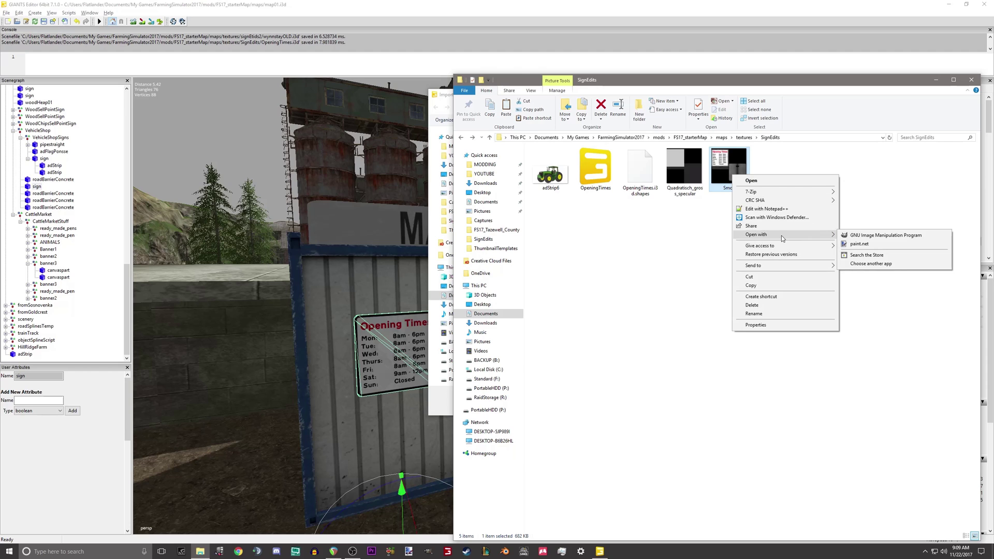
pyautogui.click(852, 247)
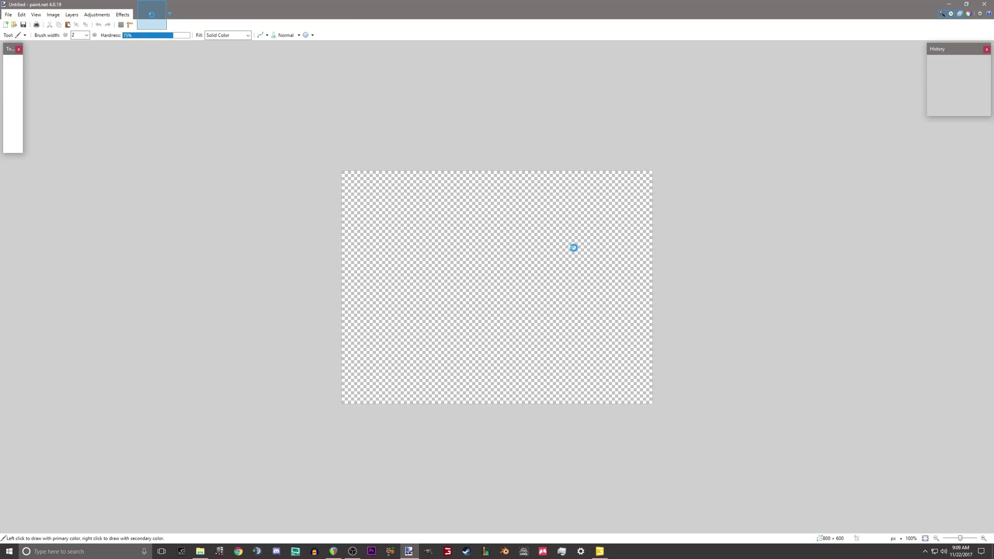
# Step: Zoom in on the Opening Times sign's weekday and weekend hours
pyautogui.keyDown('ctrl'); pyautogui.scroll(5, 376, 135); pyautogui.keyUp('ctrl')
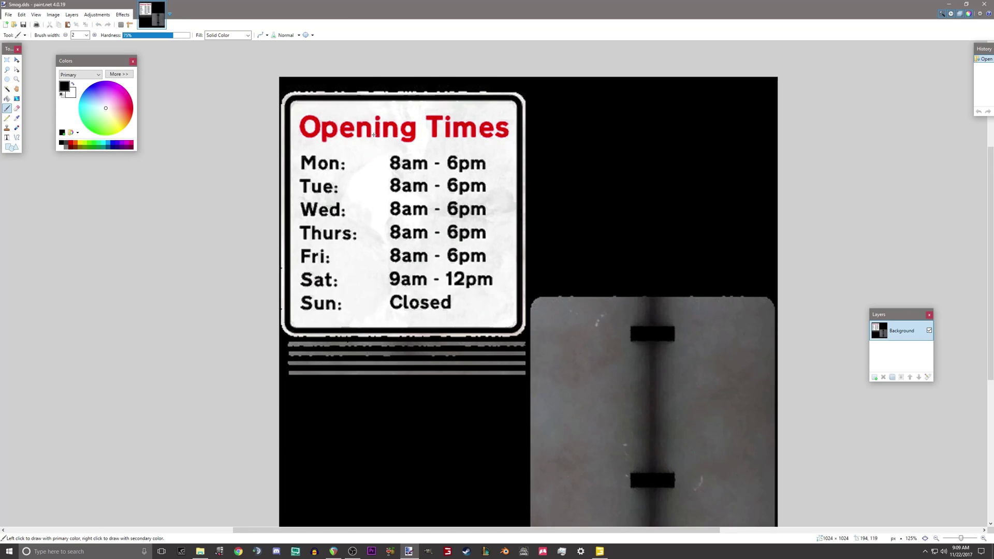
pyautogui.keyDown('ctrl'); pyautogui.scroll(6, 482, 169); pyautogui.keyUp('ctrl')
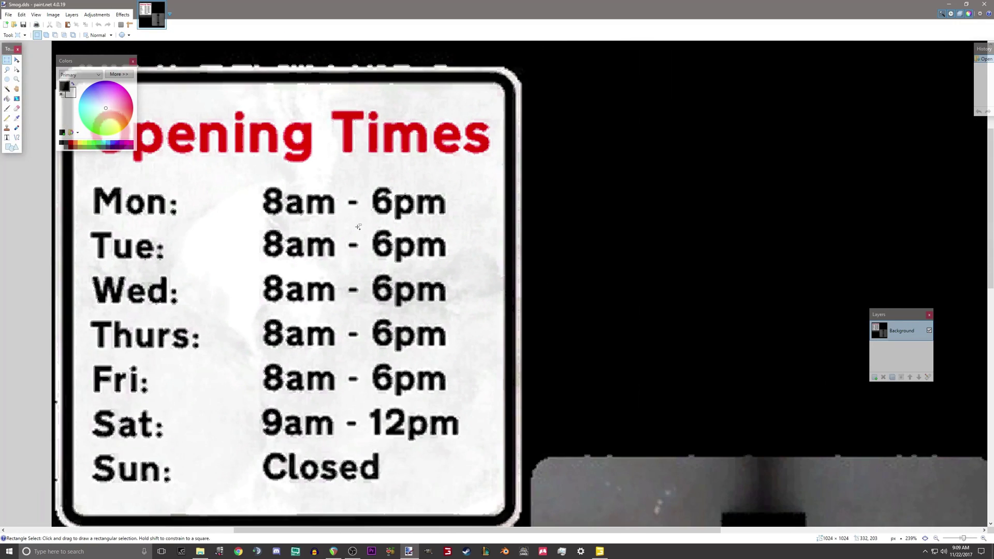
pyautogui.keyDown('ctrl'); pyautogui.scroll(3, 358, 228); pyautogui.keyUp('ctrl')
pyautogui.keyDown('ctrl'); pyautogui.scroll(-2, 408, 264); pyautogui.keyUp('ctrl')
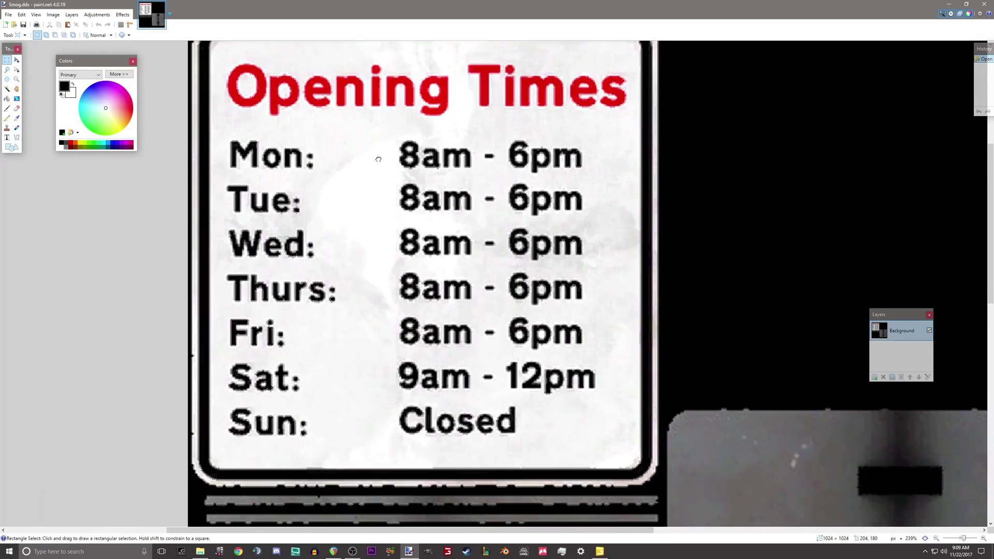
pyautogui.keyDown('ctrl'); pyautogui.scroll(3, 300, 246); pyautogui.keyUp('ctrl')
pyautogui.keyDown('ctrl'); pyautogui.scroll(-5, 301, 247); pyautogui.keyUp('ctrl')
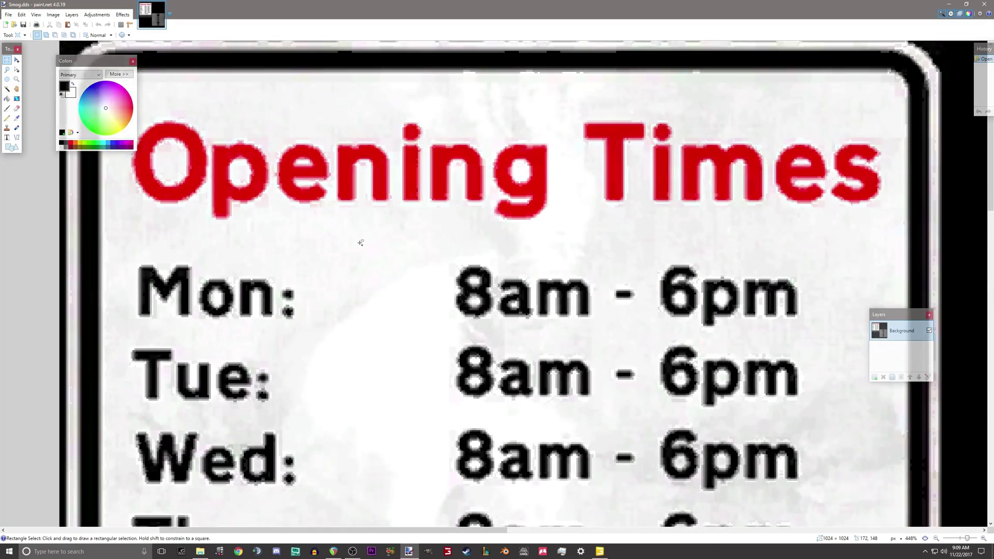
pyautogui.keyDown('ctrl'); pyautogui.scroll(3, 377, 298); pyautogui.keyUp('ctrl')
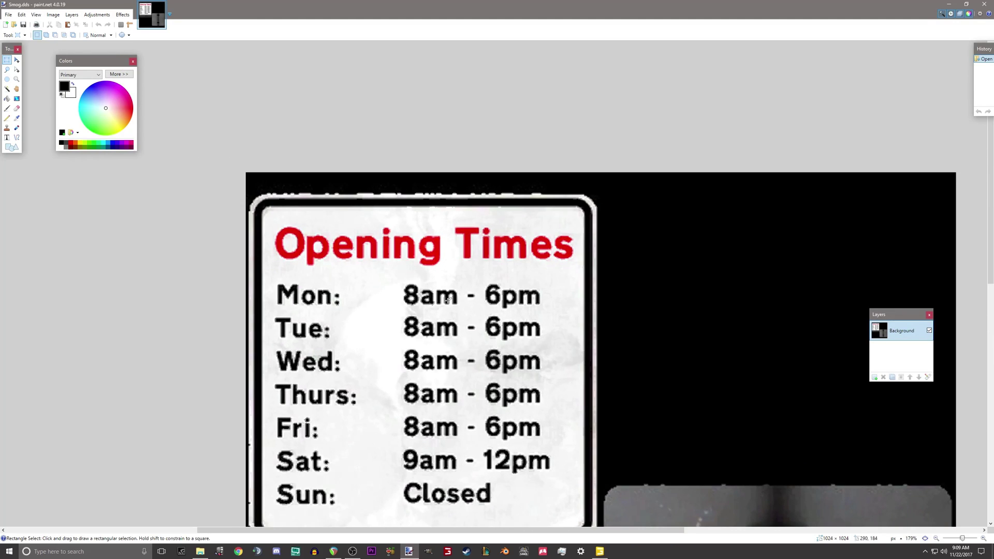
pyautogui.keyDown('ctrl'); pyautogui.scroll(4, 448, 300); pyautogui.keyUp('ctrl')
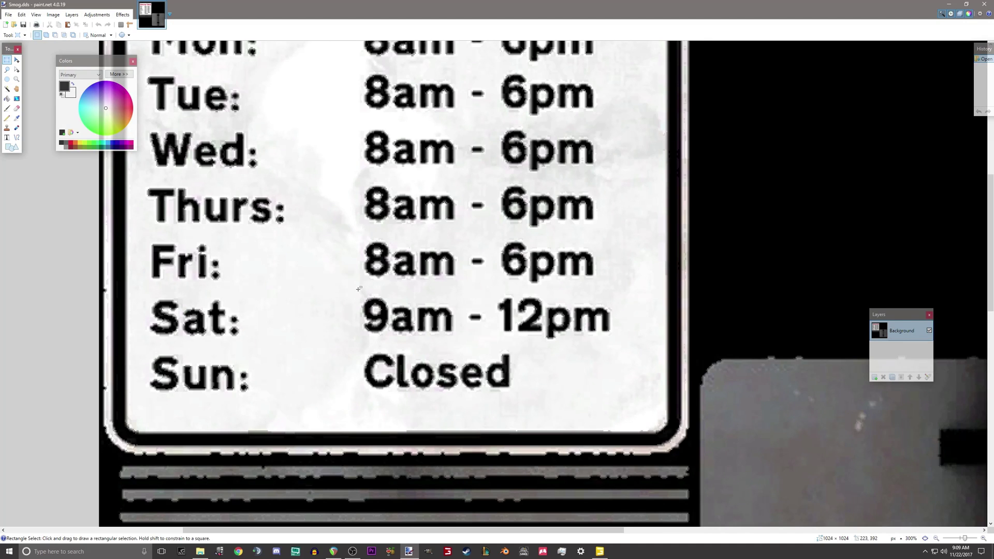
# Step: Copy the Saturday hours '9am - 12pm' and paste them over Sunday's 'Closed'
pyautogui.moveTo(358, 289); pyautogui.dragTo(624, 344)
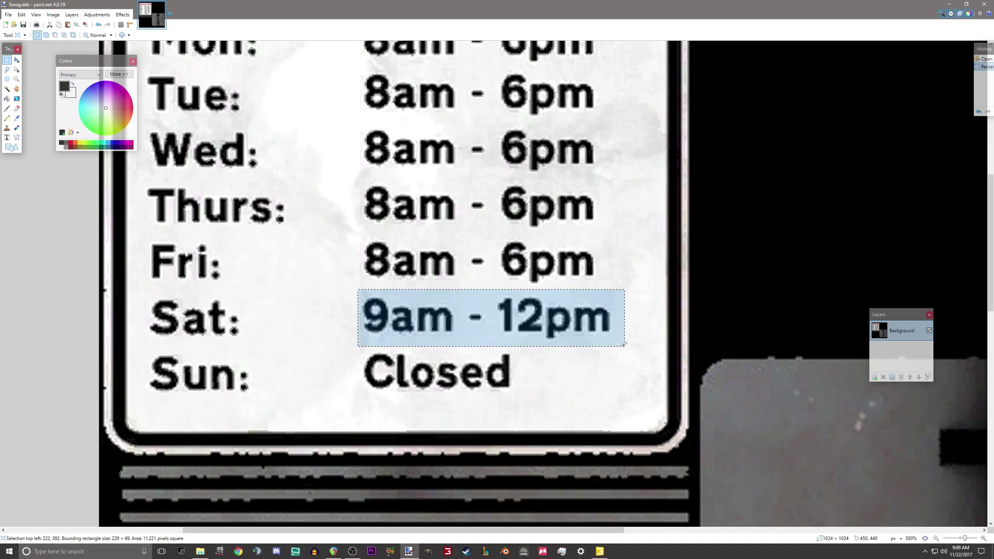
pyautogui.hotkey('ctrl', 'c')
pyautogui.hotkey('ctrl', 'v')
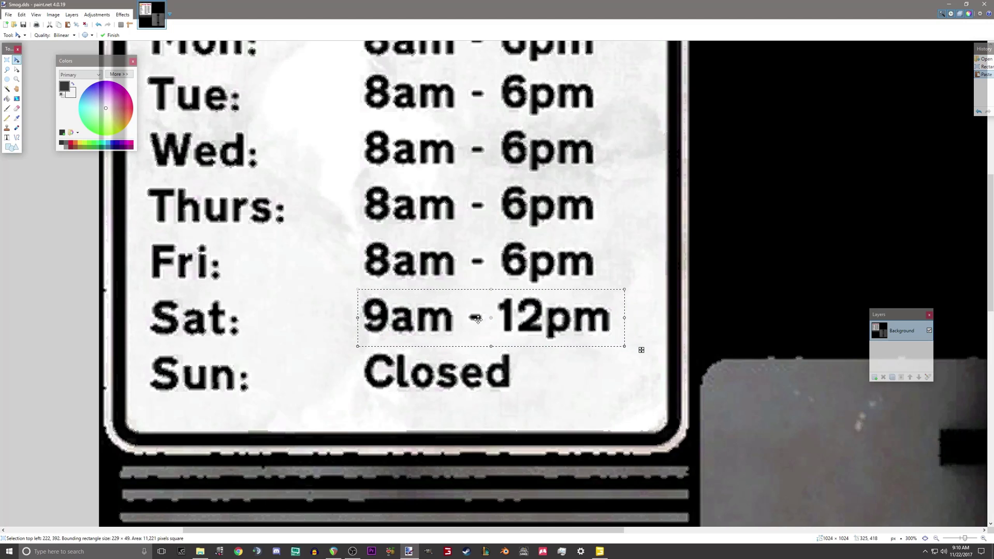
pyautogui.moveTo(477, 320); pyautogui.dragTo(479, 375)
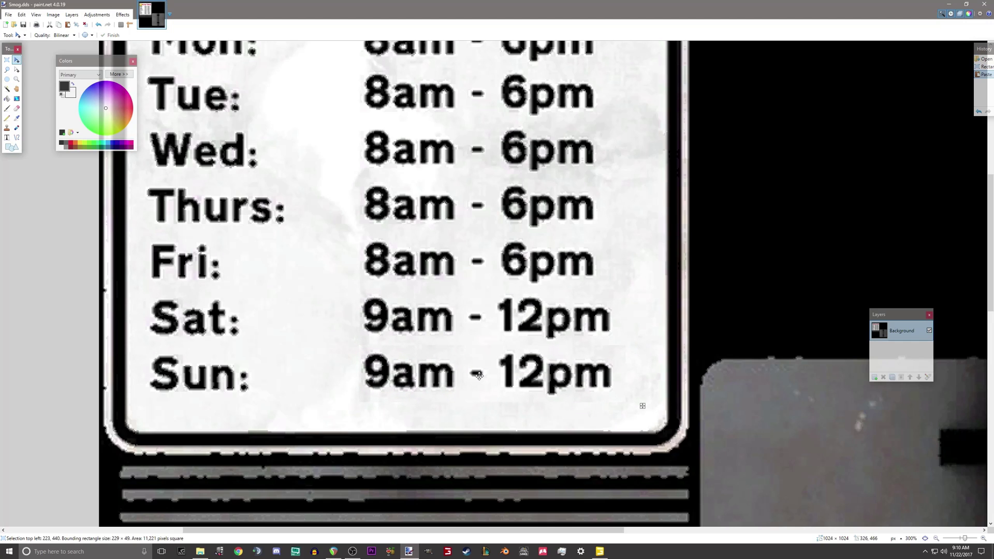
pyautogui.moveTo(479, 376); pyautogui.dragTo(478, 377)
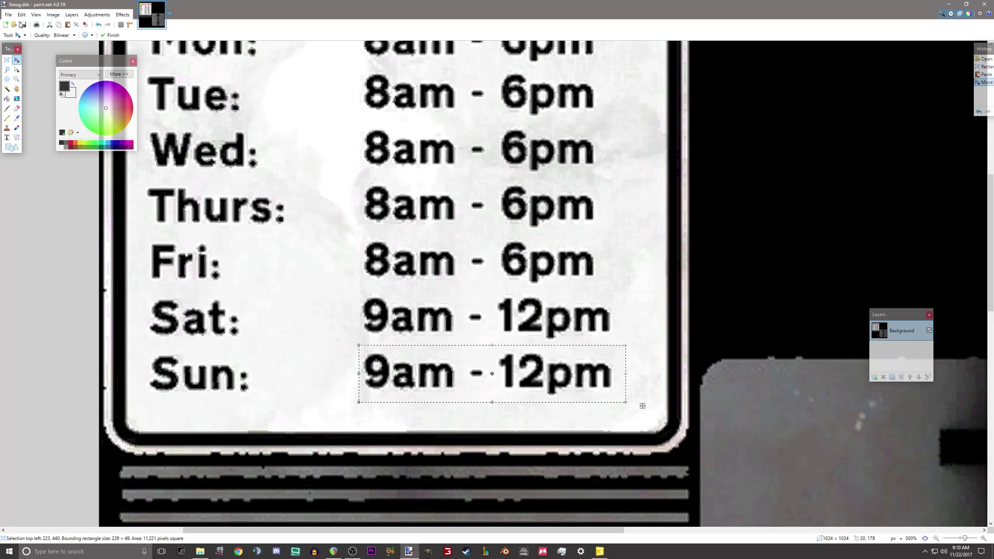
# Step: Save the texture as Smog.png in PNG format
pyautogui.click(9, 14)
pyautogui.click(26, 72)
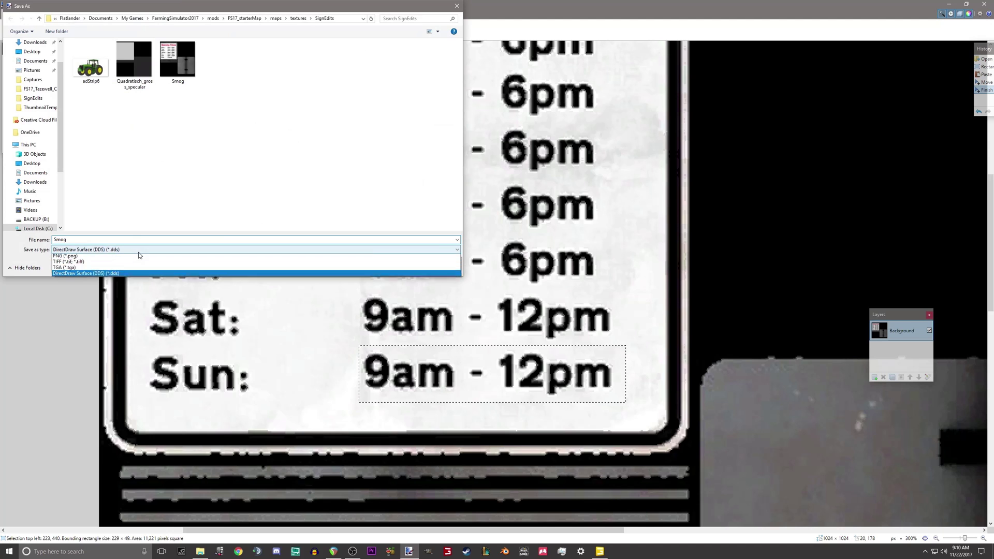
pyautogui.click(138, 253)
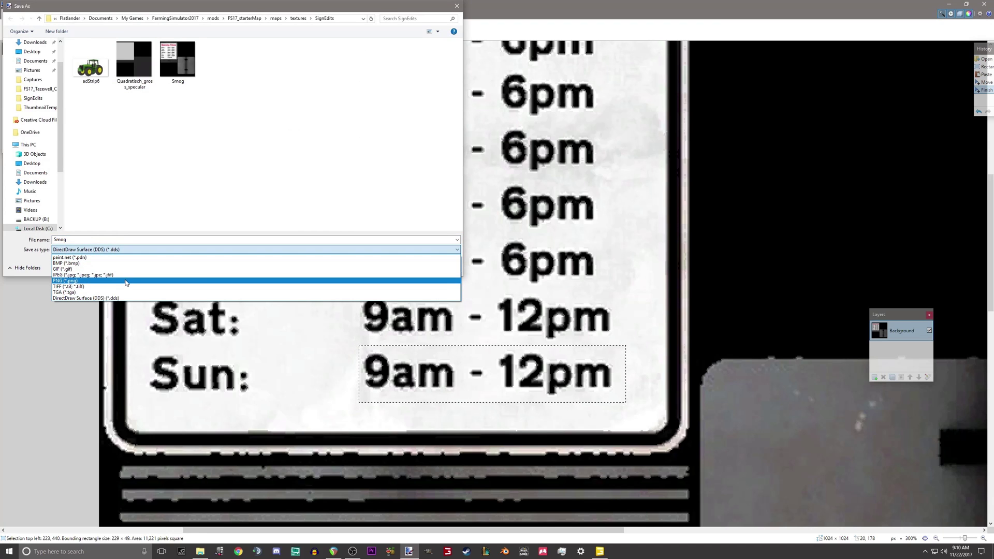
pyautogui.click(137, 281)
pyautogui.click(398, 267)
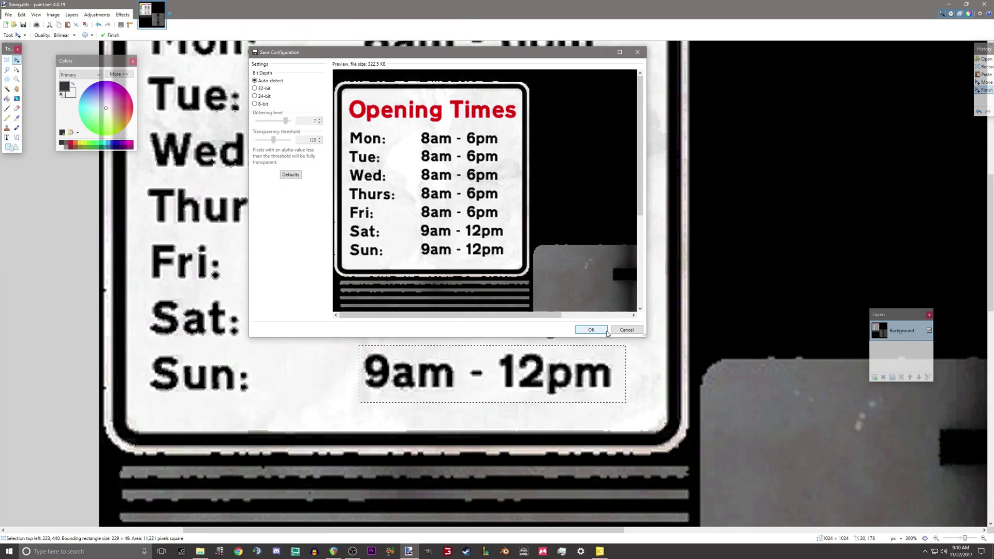
pyautogui.click(591, 330)
# Step: Inspect the Smog texture's Properties in SignEdits, then reopen OpeningTimes.i3d in GIANTS Editor
pyautogui.hotkey('alt', 'Tab')
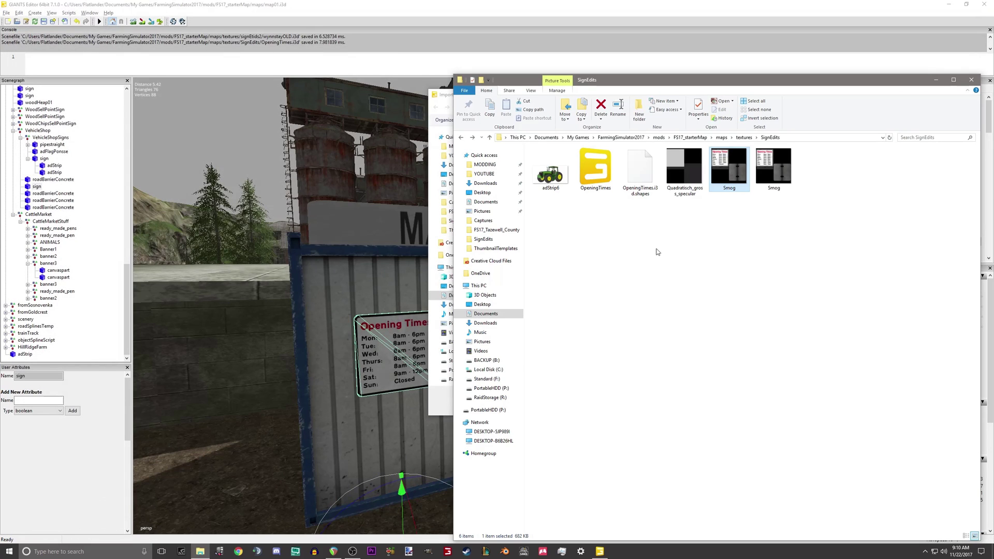
pyautogui.rightClick(737, 164)
pyautogui.click(761, 310)
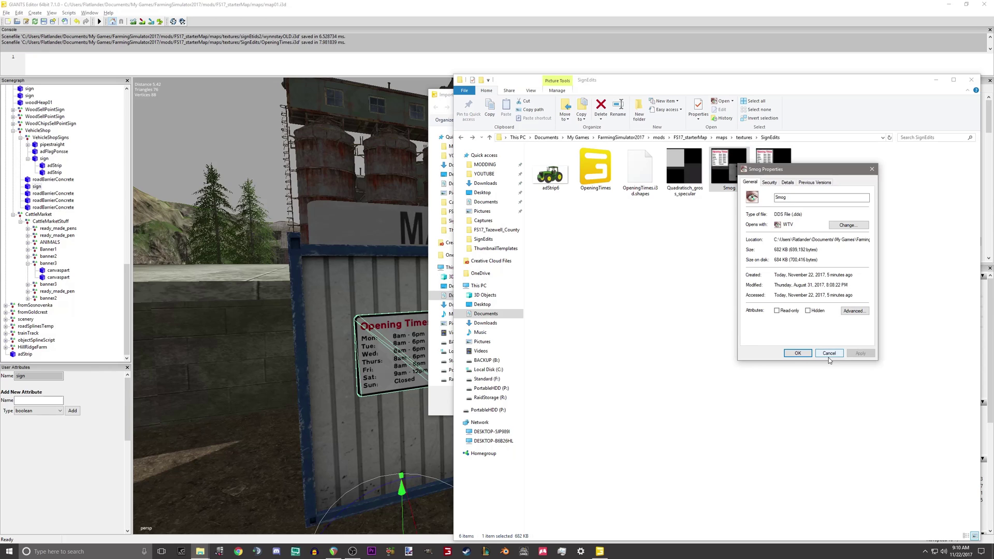
pyautogui.click(829, 353)
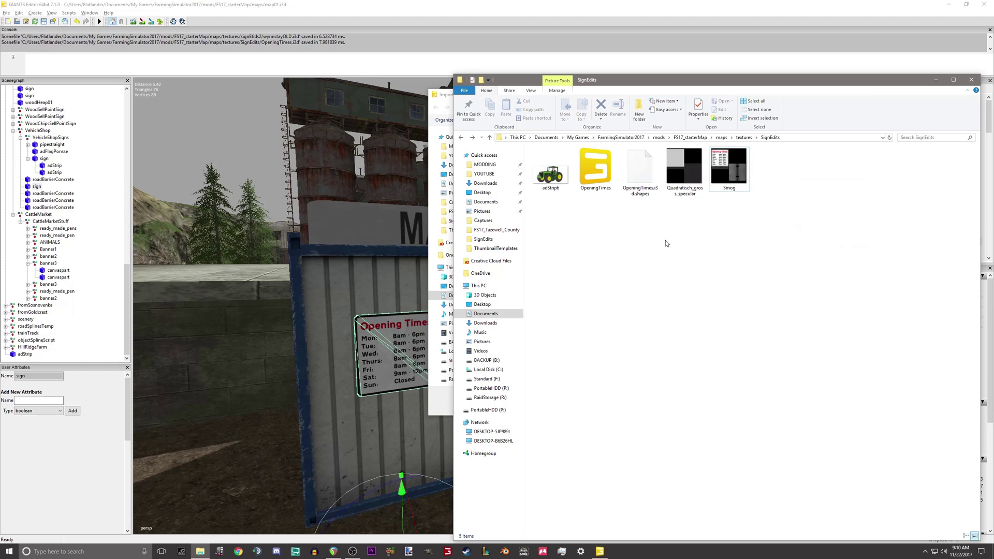
pyautogui.click(594, 176)
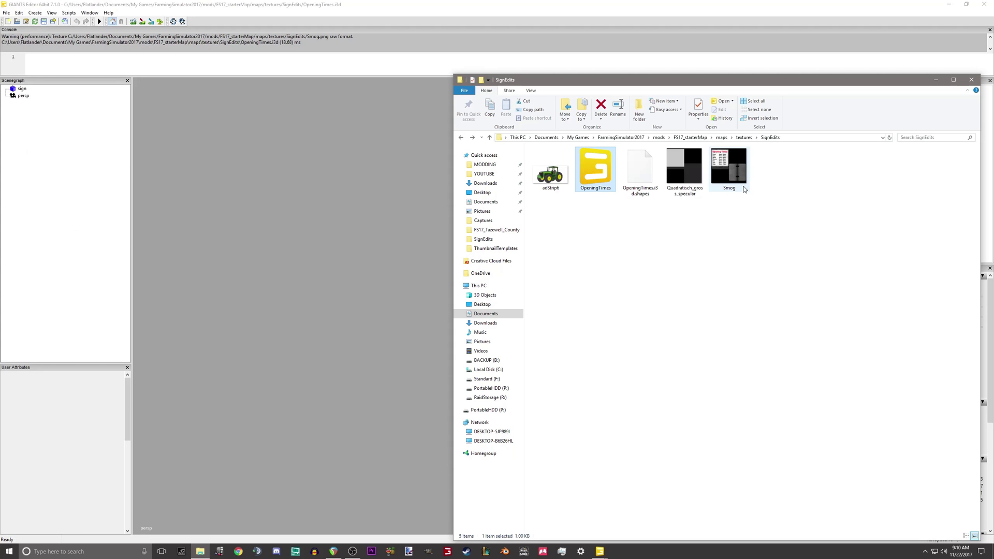
pyautogui.click(290, 151)
# Step: Frame and orbit the sign in OpeningTimes.i3d to check its updated face, then close the scene
pyautogui.click(23, 88)
pyautogui.press('f')
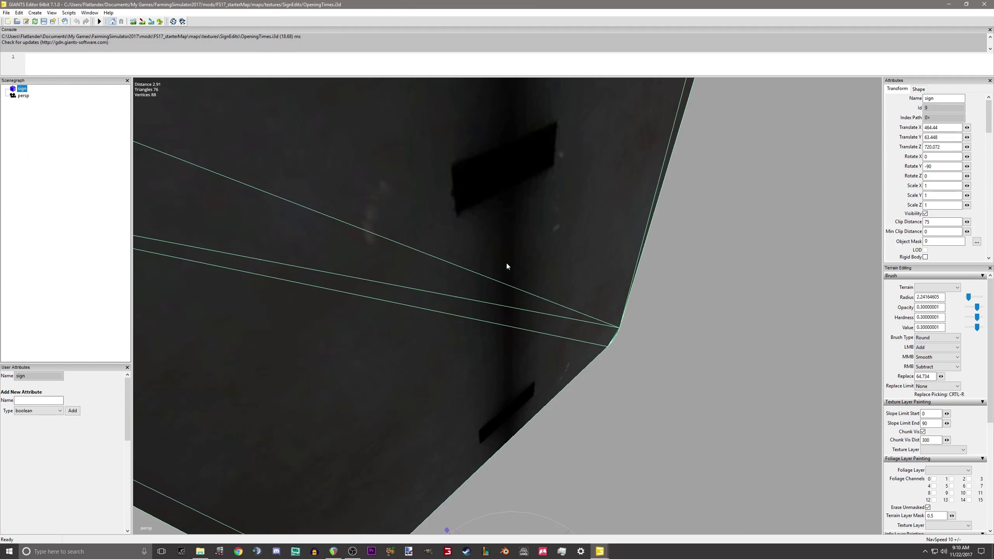
pyautogui.moveTo(507, 266); pyautogui.dragTo(550, 306, button='middle')
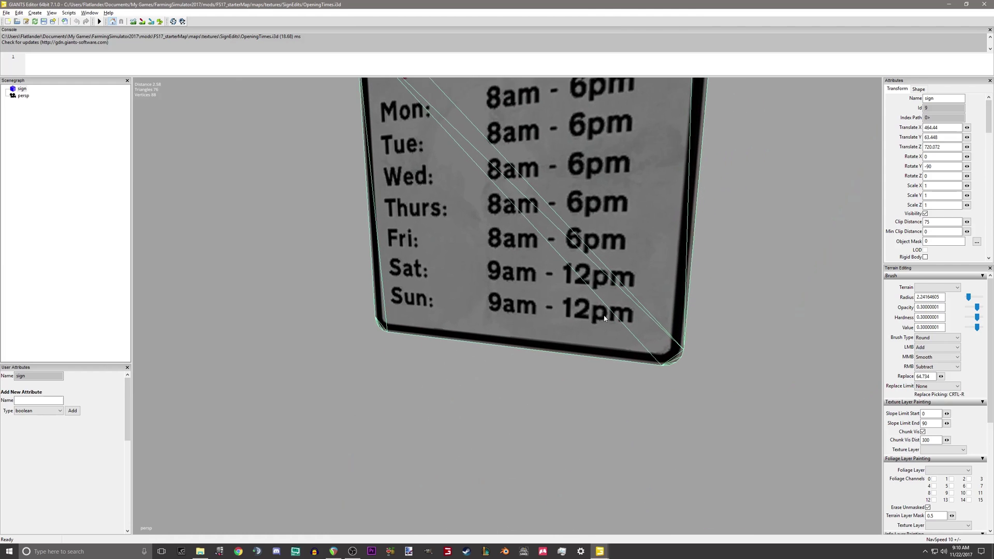
pyautogui.click(983, 4)
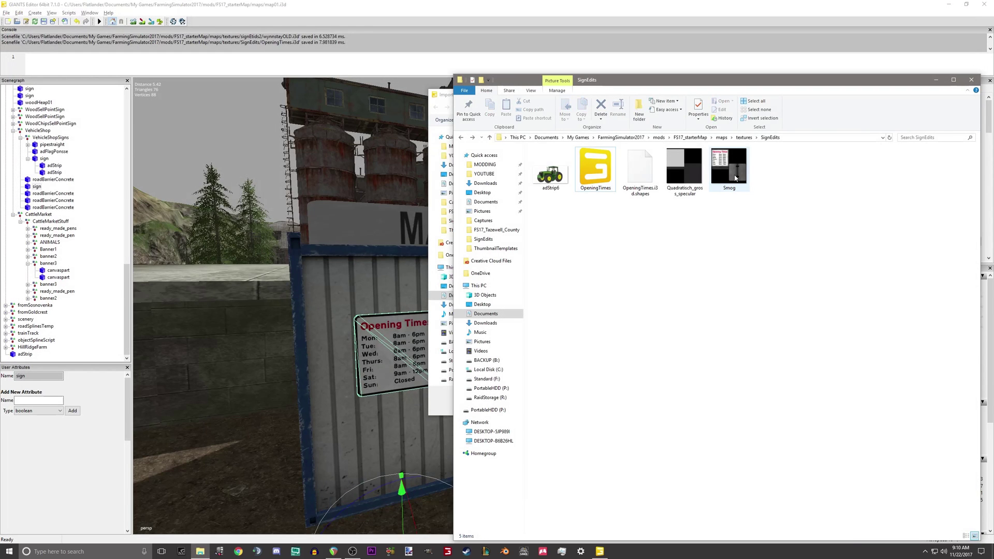
# Step: Open the Smog texture in Paint from Explorer, then close Paint again
pyautogui.rightClick(735, 178)
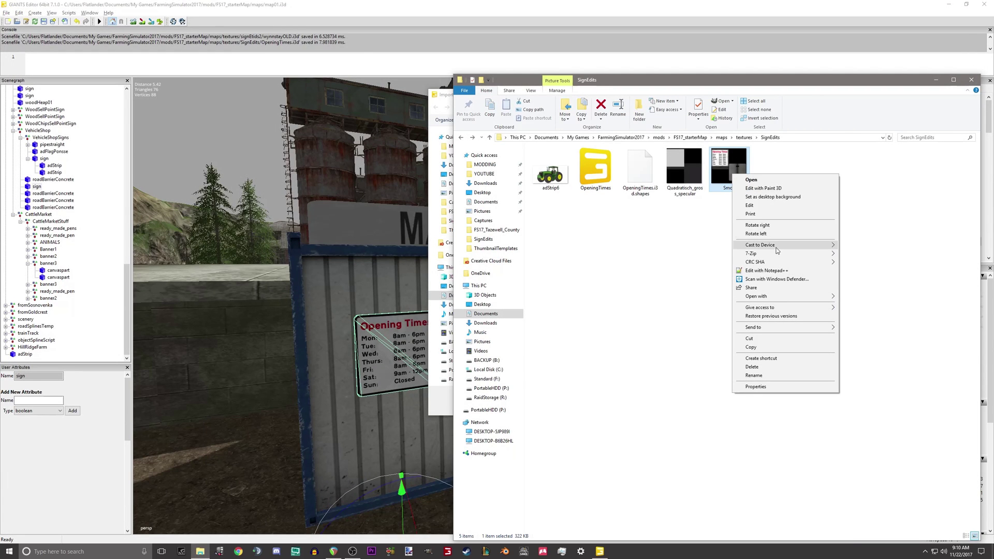
pyautogui.click(749, 205)
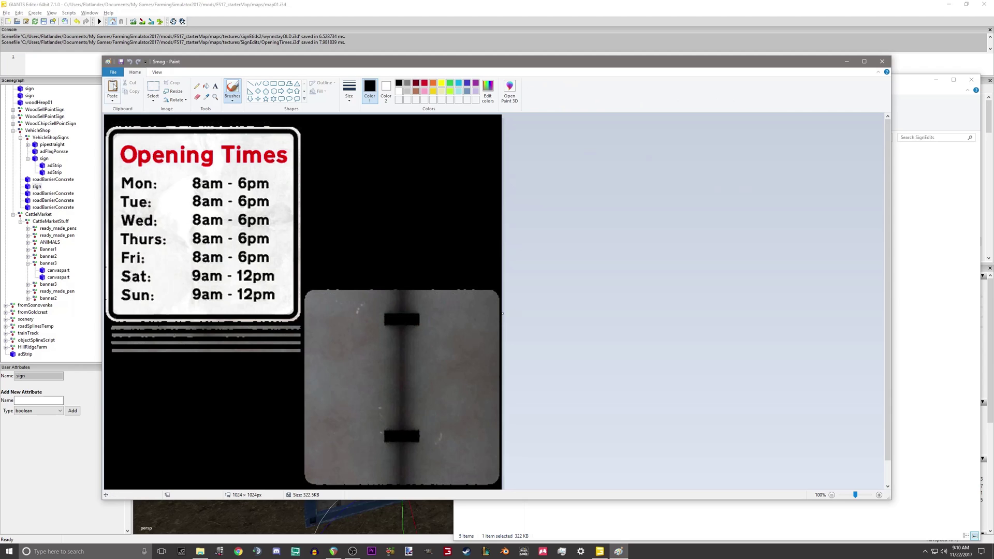
pyautogui.click(882, 62)
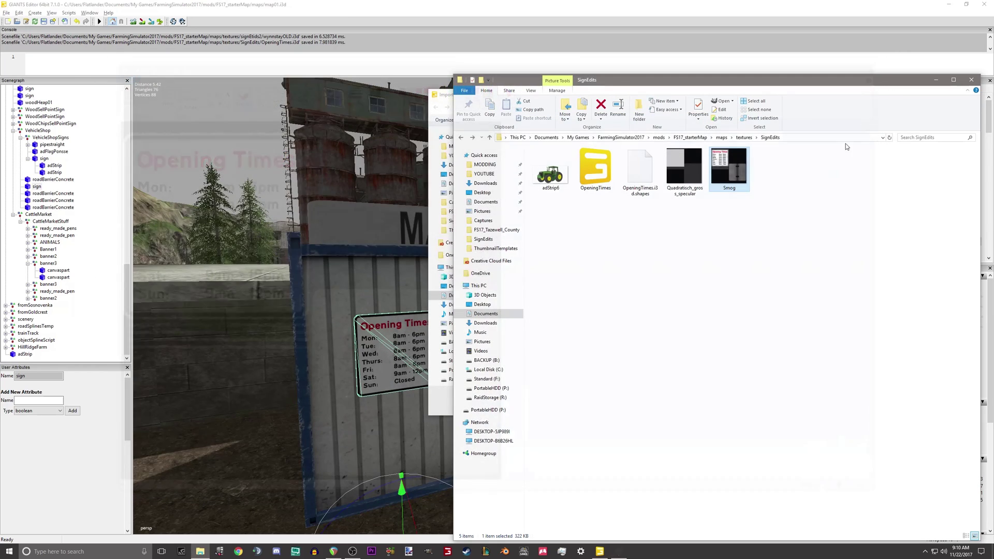
# Step: Open Smog in paint.net through Open with, and zoom in on the Opening Times artwork
pyautogui.rightClick(734, 165)
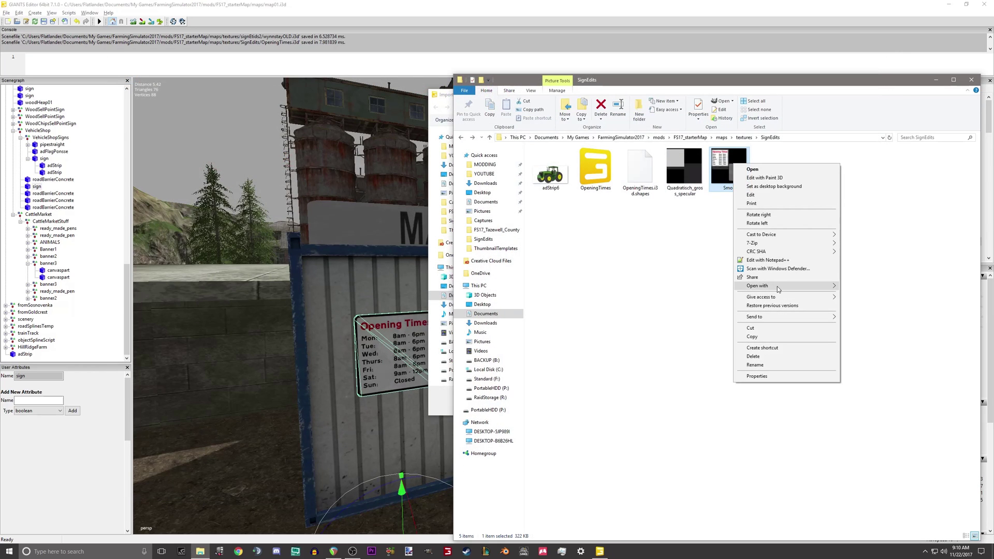
pyautogui.moveTo(780, 289)
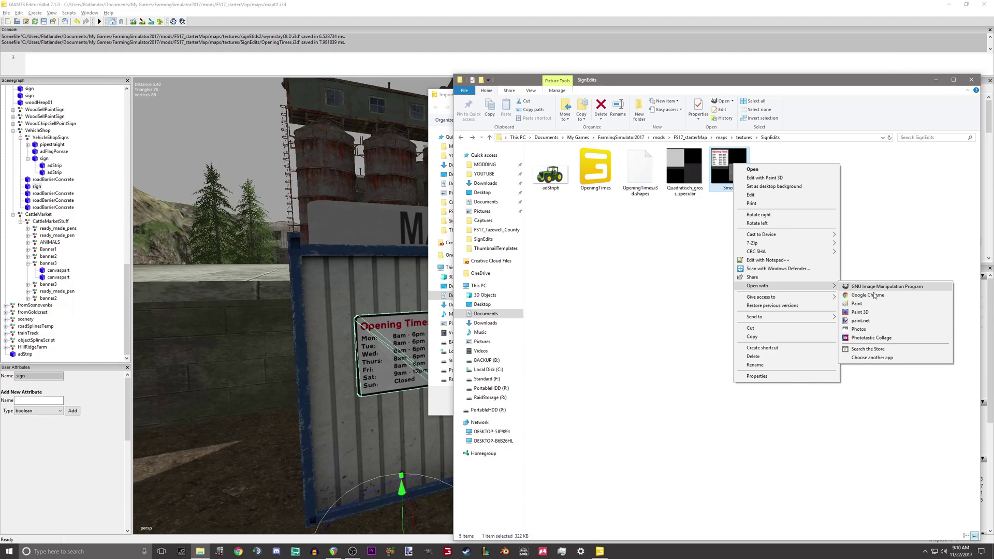
pyautogui.click(860, 321)
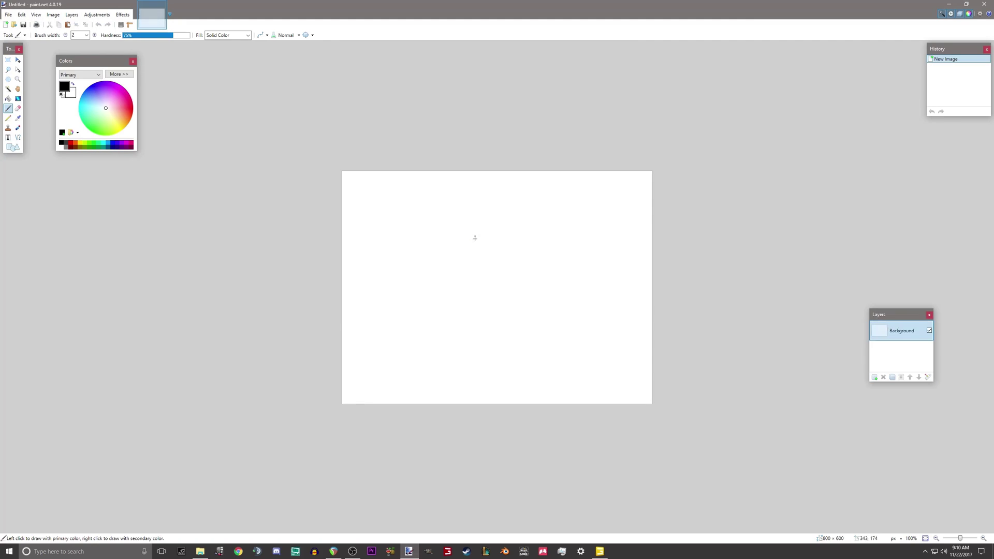
pyautogui.keyDown('ctrl'); pyautogui.scroll(4, 282, 145); pyautogui.keyUp('ctrl')
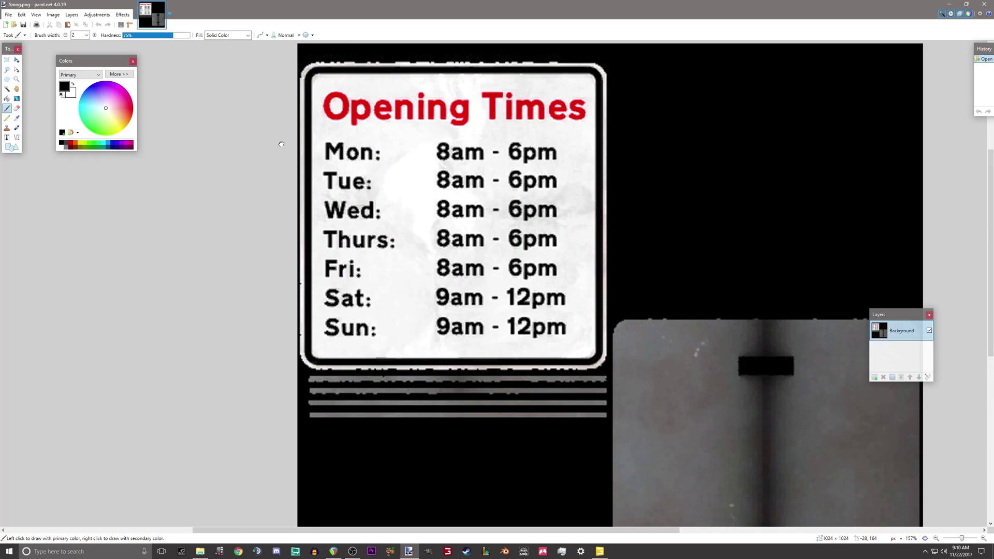
pyautogui.keyDown('ctrl'); pyautogui.scroll(3, 413, 226); pyautogui.keyUp('ctrl')
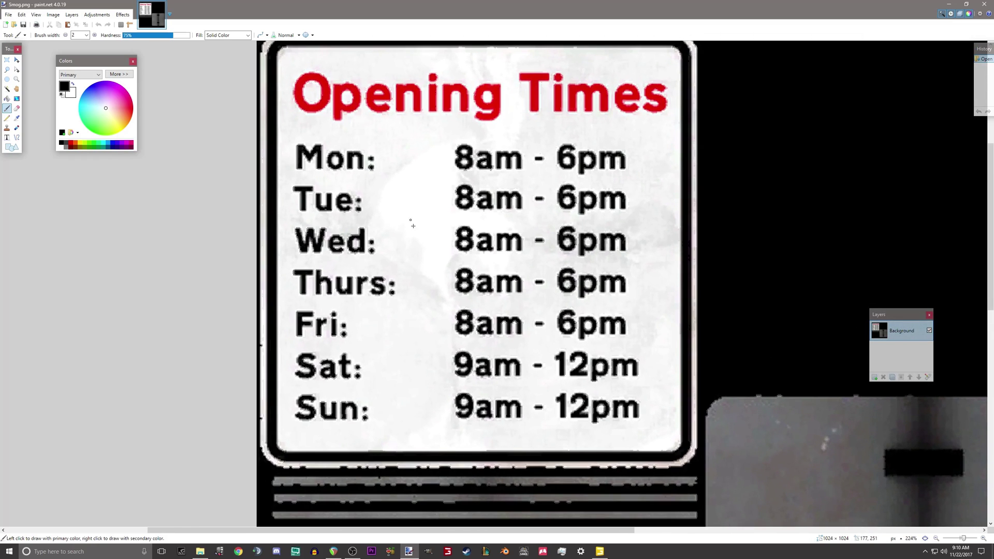
pyautogui.scroll(1, 405, 216)
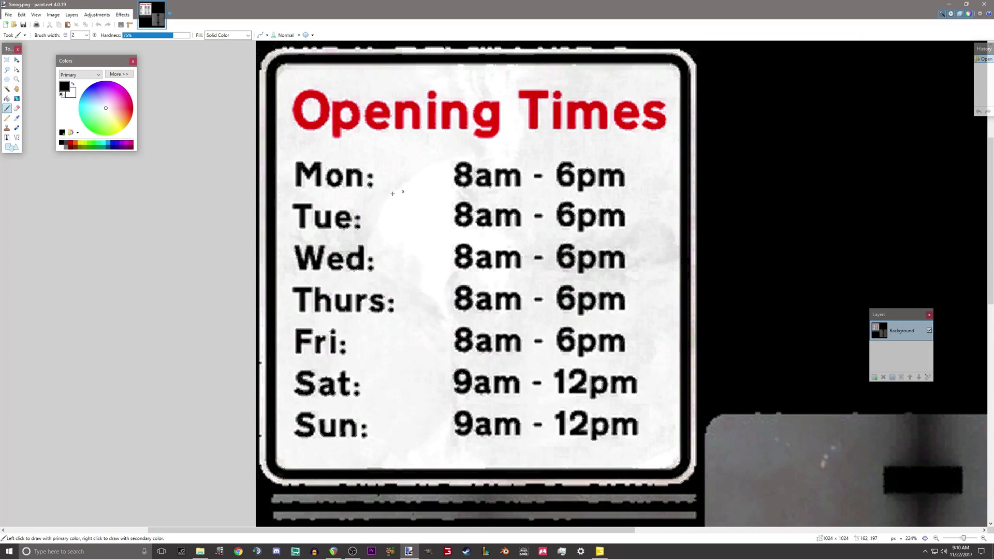
# Step: Save the Smog image as a DirectDraw Surface (DDS) file through Save As
pyautogui.click(8, 15)
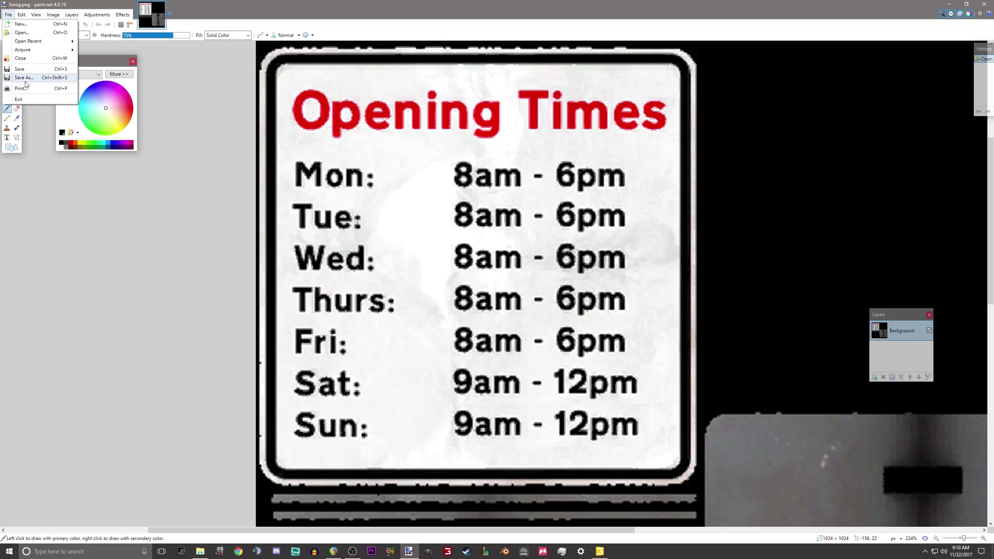
pyautogui.click(26, 88)
pyautogui.click(248, 250)
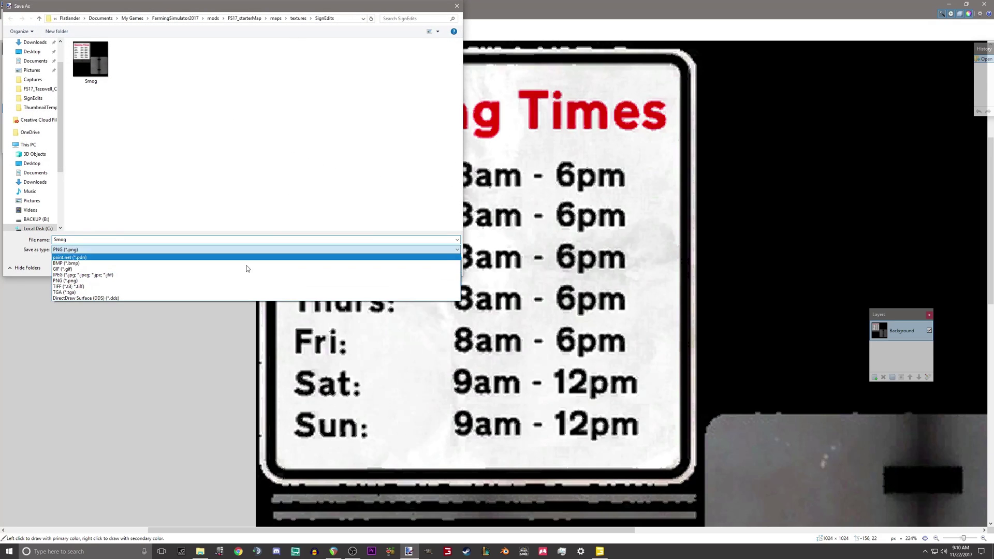
pyautogui.click(225, 299)
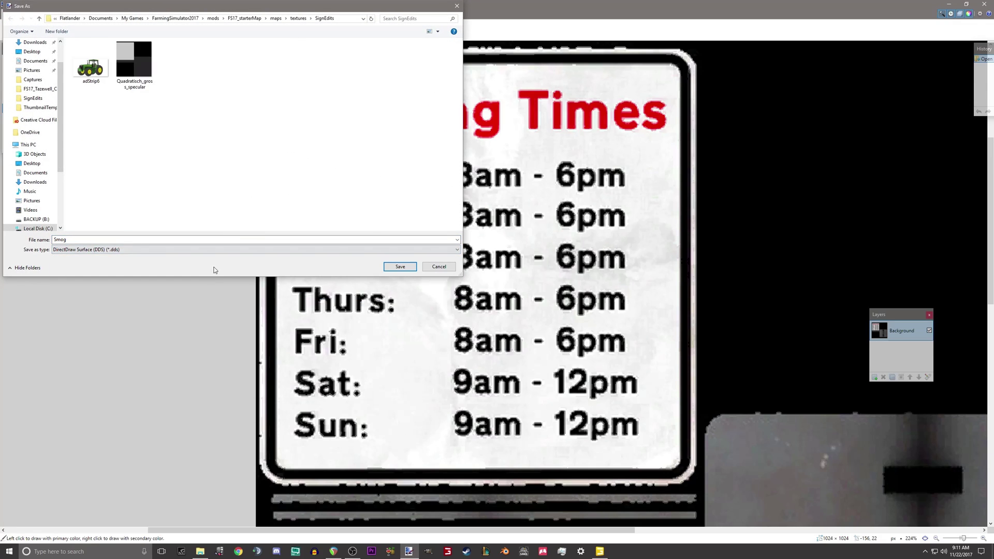
pyautogui.click(400, 266)
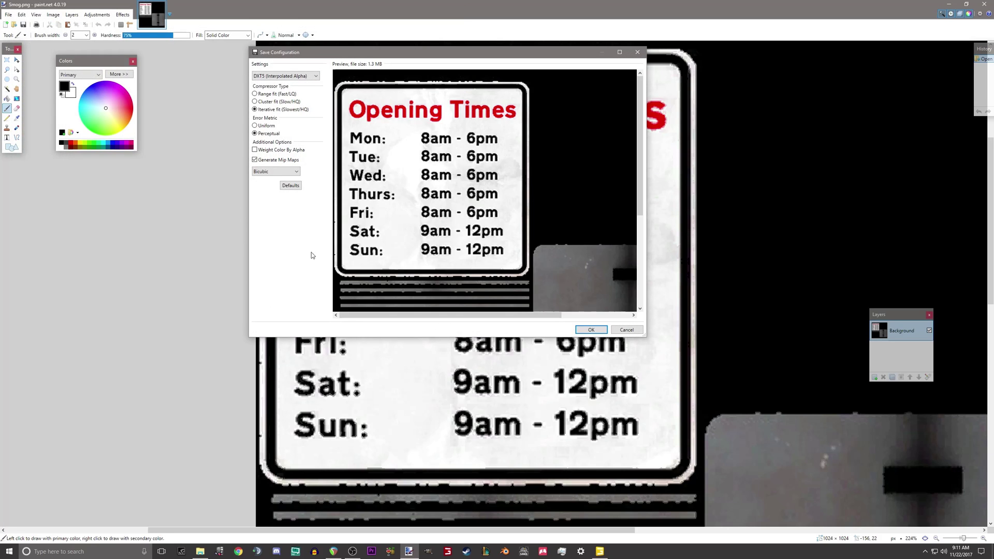
# Step: Show the DDS Settings dropdown listing the DXT compression formats
pyautogui.click(299, 78)
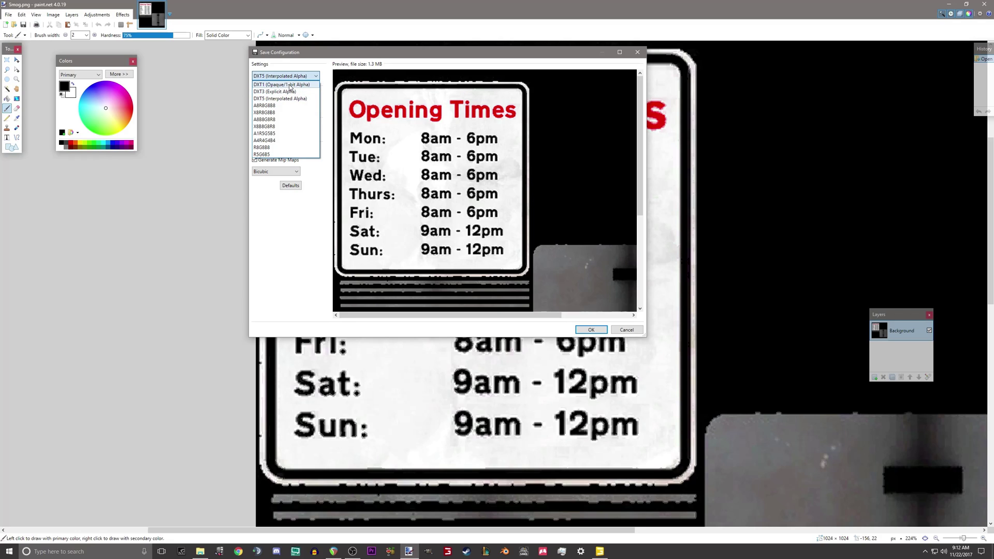
# Step: Choose DXT1 (Opaque/1-bit Alpha) compression for the Smog DDS, cutting it to 682.8 KB
pyautogui.click(289, 85)
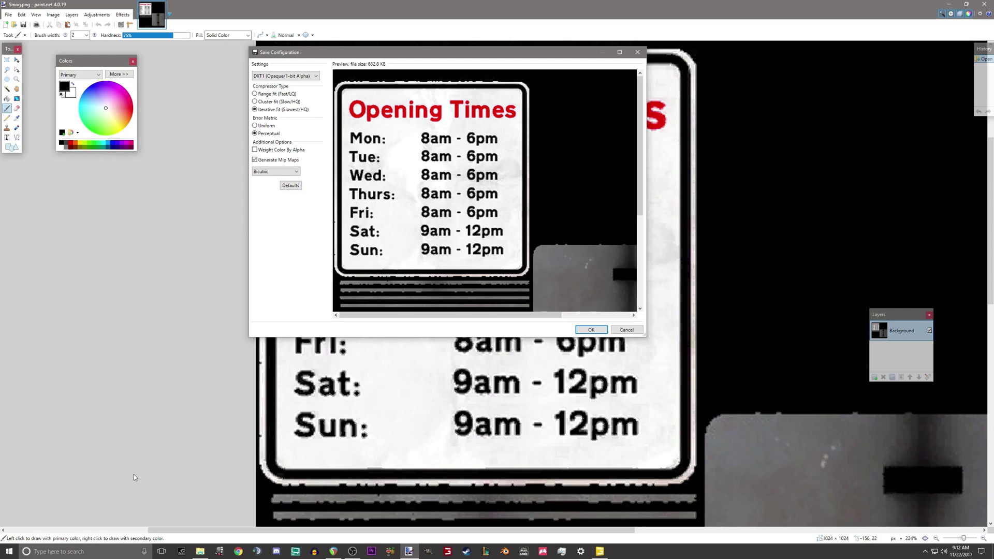
# Step: Browse FS17_starterMap into its maps and textures folders, then return to paint.net
pyautogui.click(200, 551)
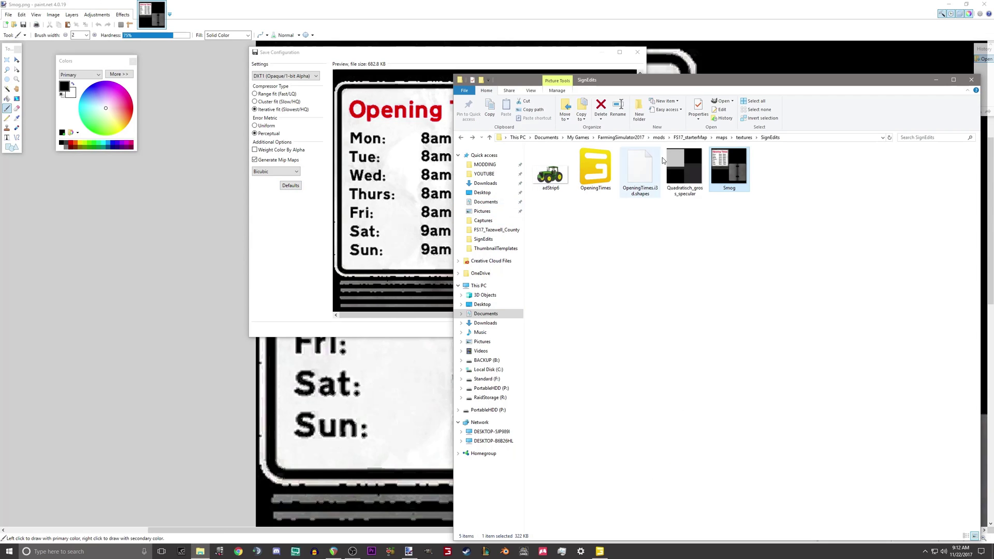
pyautogui.click(690, 138)
pyautogui.click(549, 227)
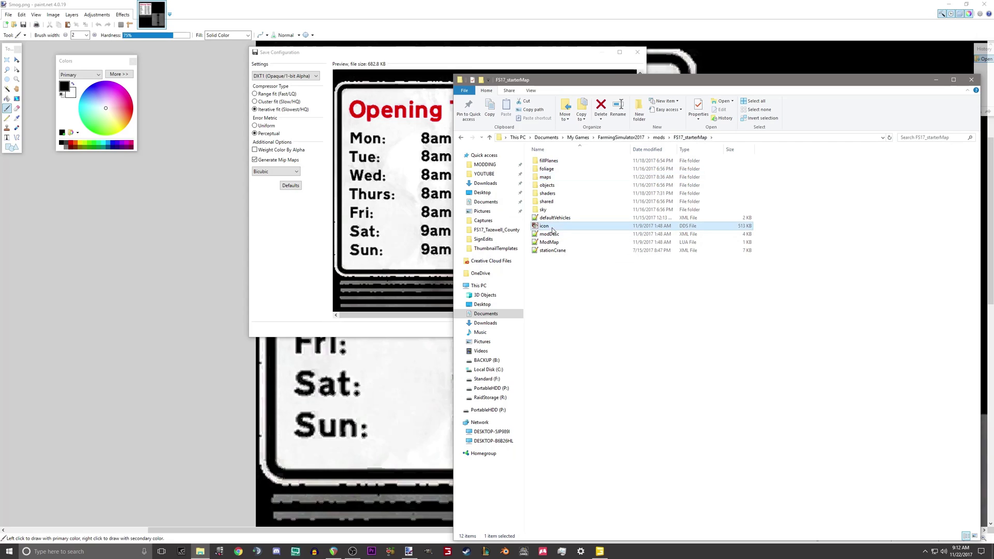
pyautogui.doubleClick(563, 179)
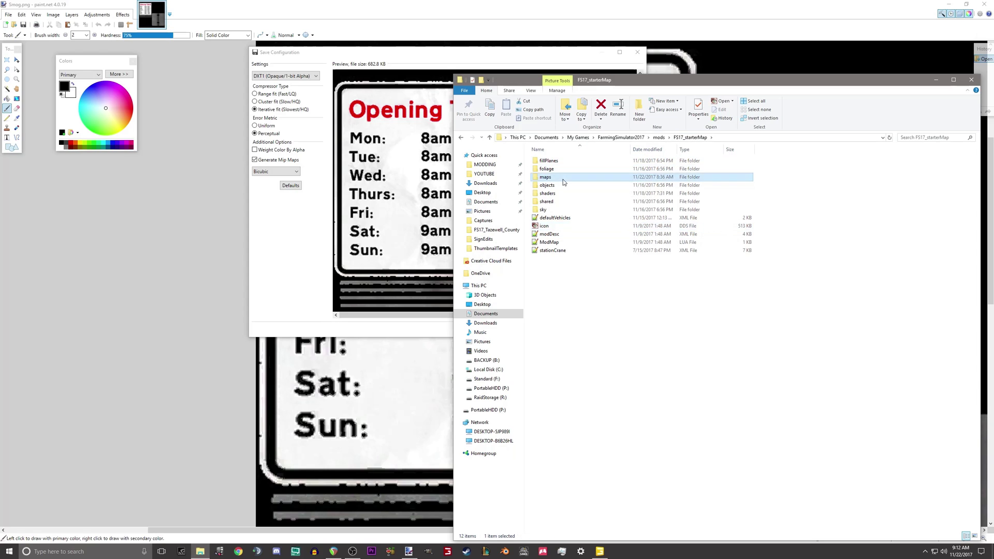
pyautogui.click(572, 332)
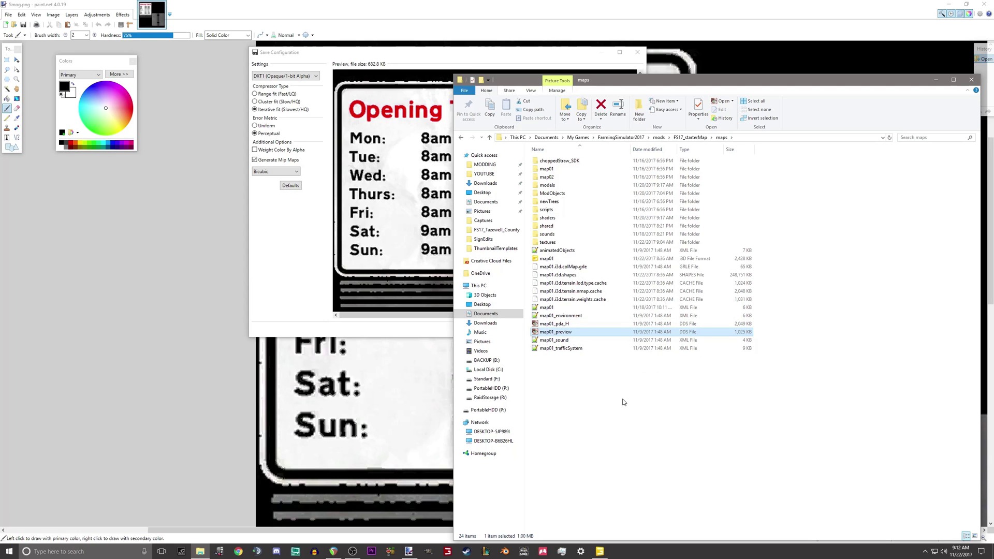
pyautogui.doubleClick(588, 241)
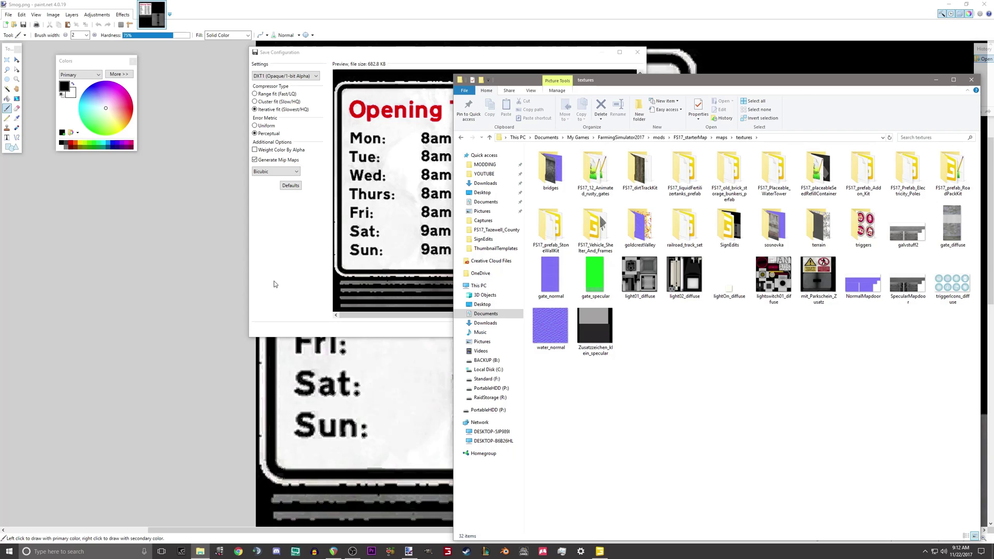
pyautogui.click(287, 272)
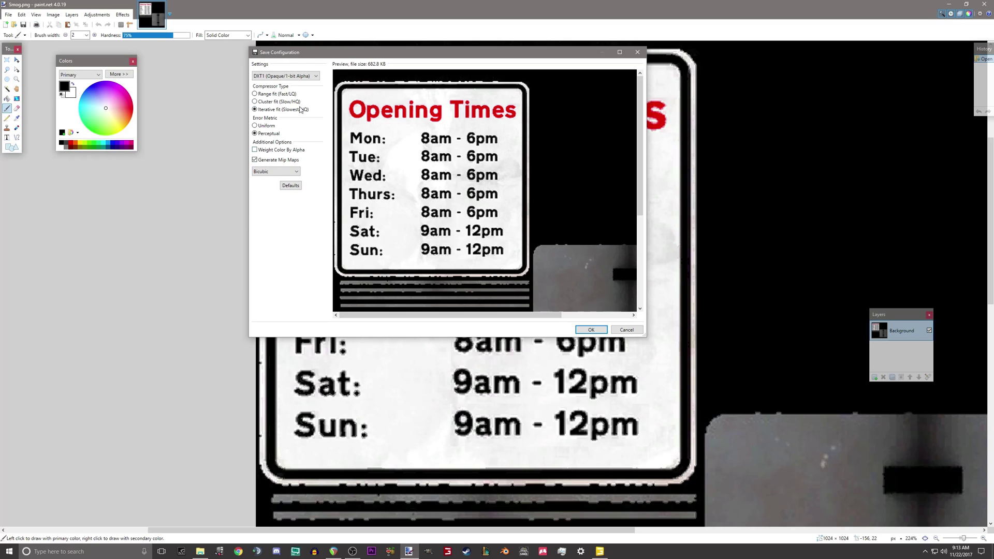
# Step: Confirm the Smog DDS save with DXT1 compression and close paint.net
pyautogui.click(289, 76)
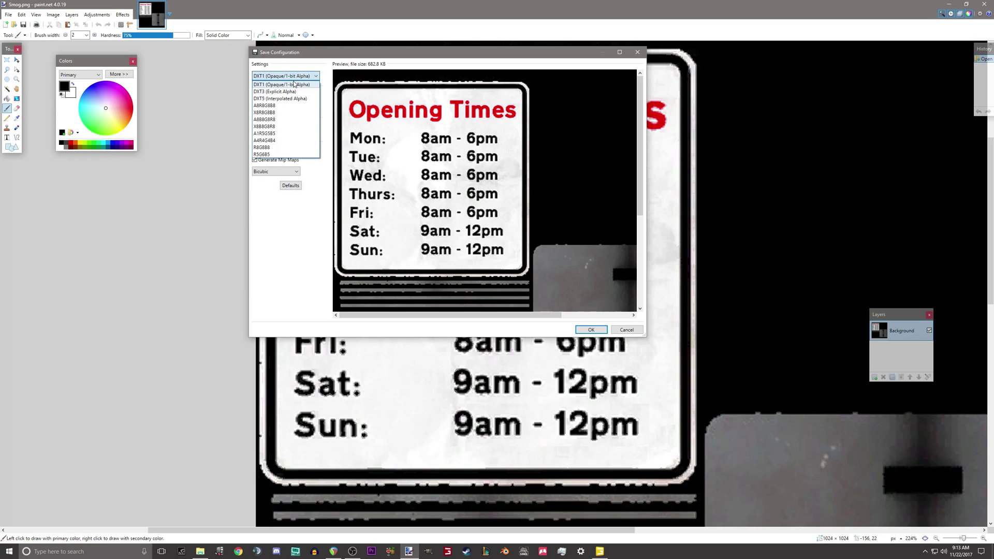
pyautogui.click(291, 84)
pyautogui.click(582, 329)
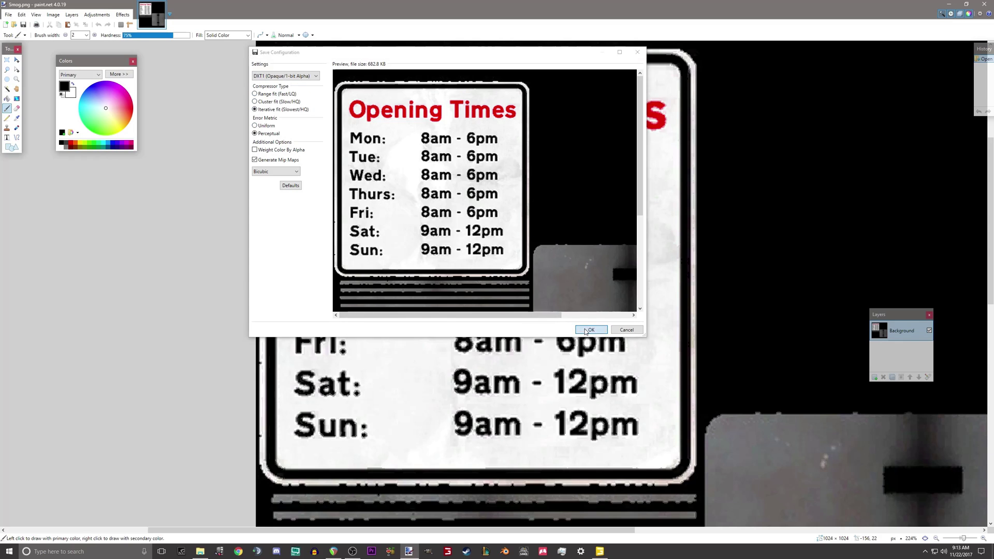
pyautogui.click(949, 5)
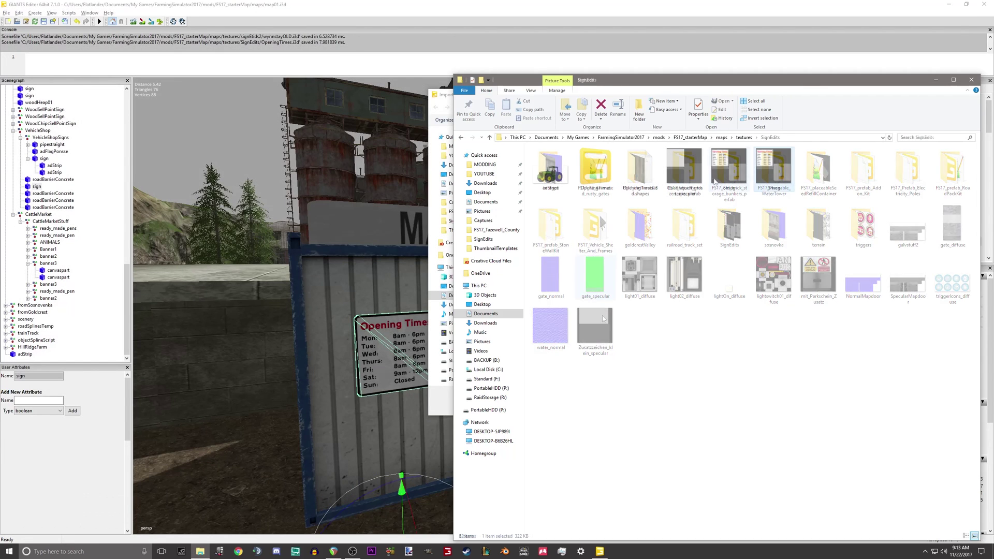
# Step: Check the old Smog PNG's properties and delete it from SignEdits
pyautogui.rightClick(776, 167)
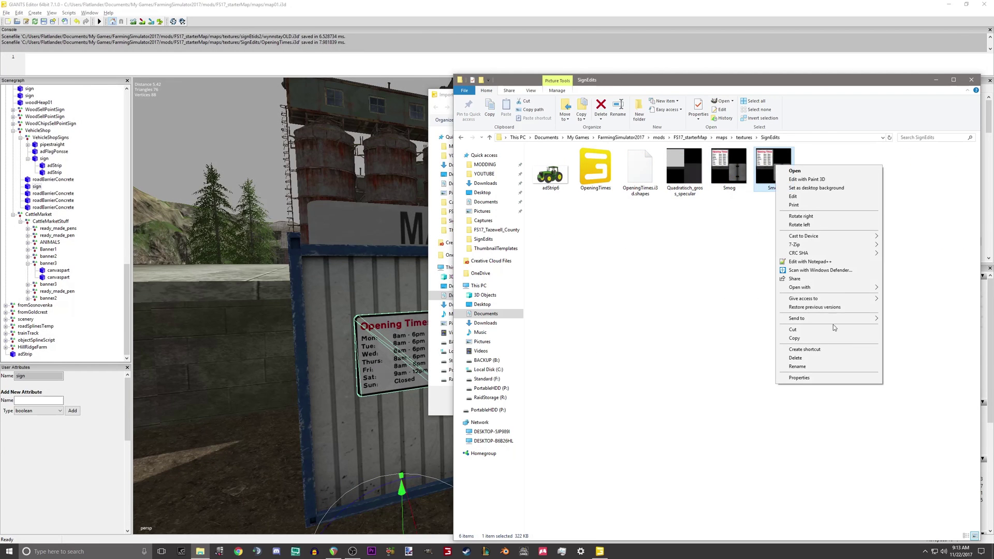
pyautogui.click(831, 377)
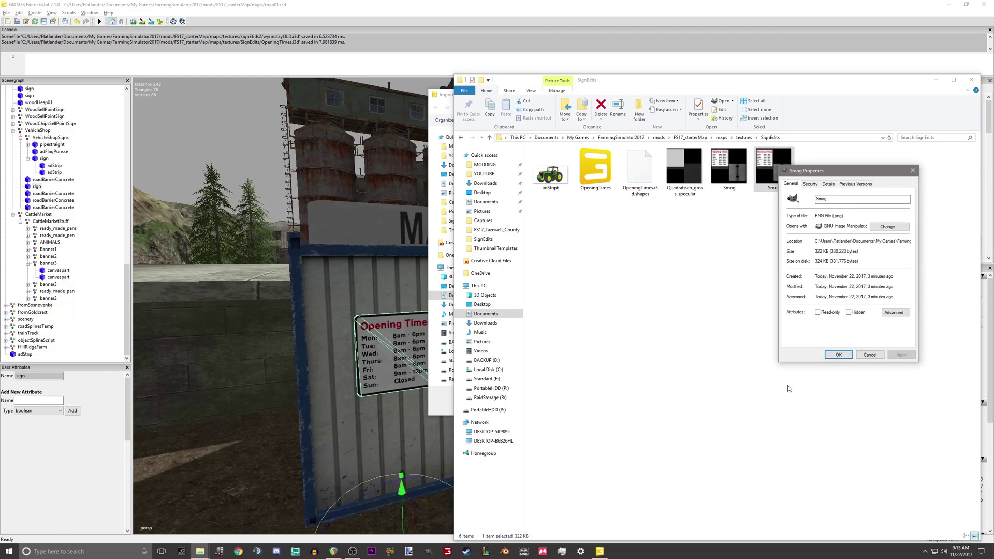
pyautogui.click(870, 356)
pyautogui.press('Delete')
pyautogui.rightClick(586, 180)
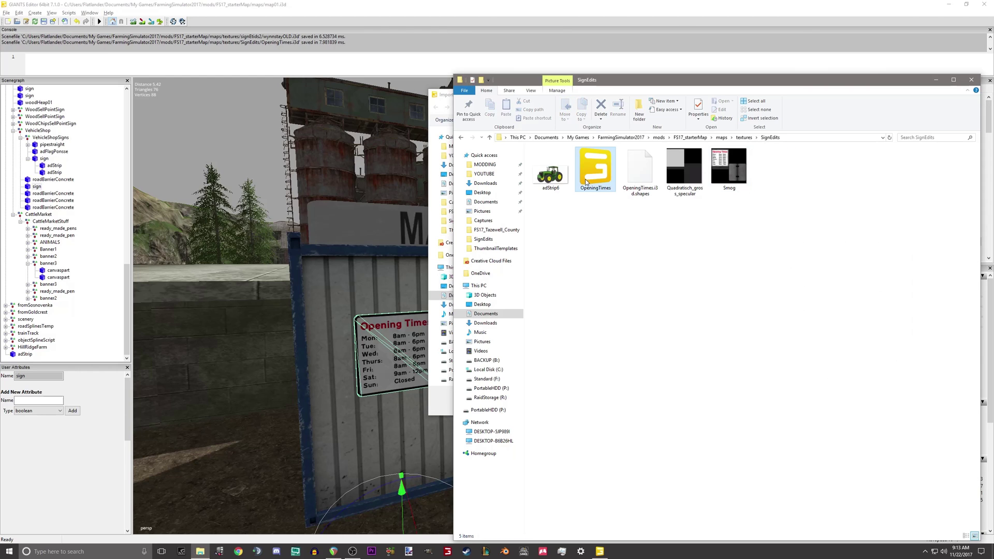
pyautogui.click(620, 211)
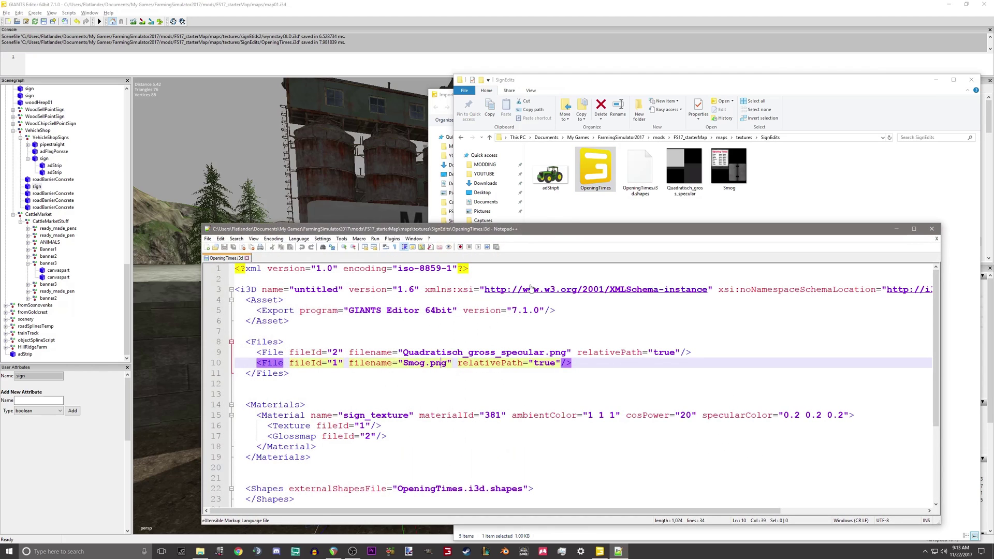
pyautogui.click(932, 228)
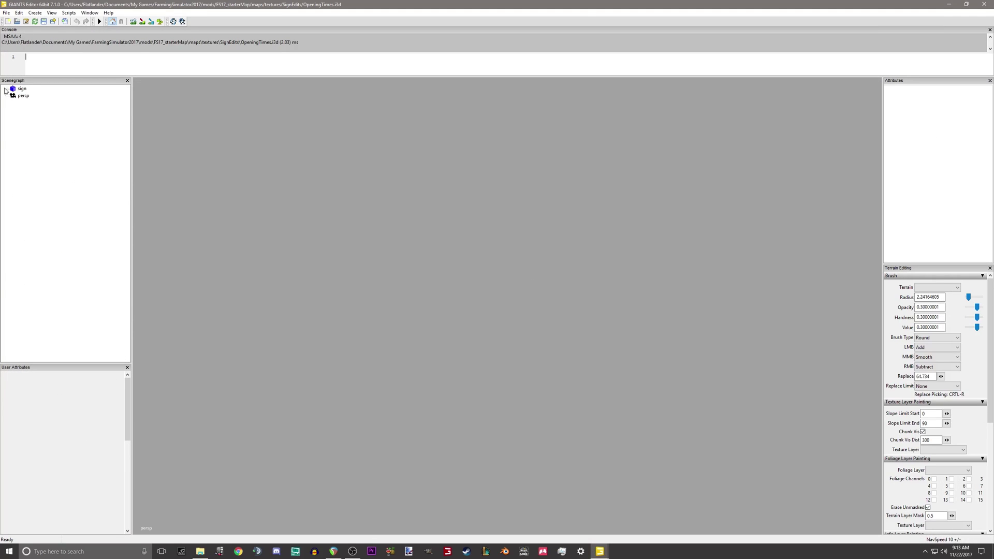
pyautogui.click(25, 89)
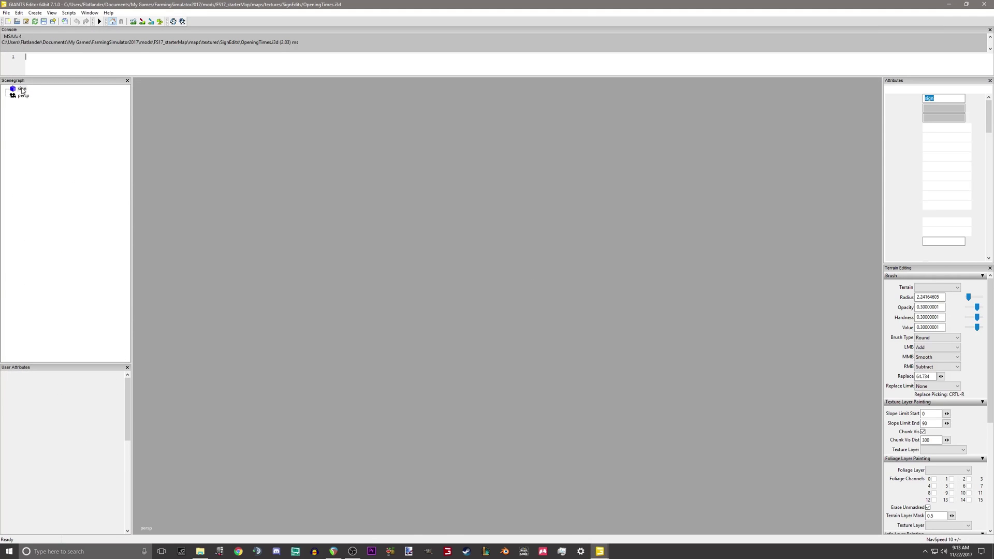
pyautogui.keyDown('alt'); pyautogui.moveTo(490, 255); pyautogui.dragTo(663, 244); pyautogui.keyUp('alt')
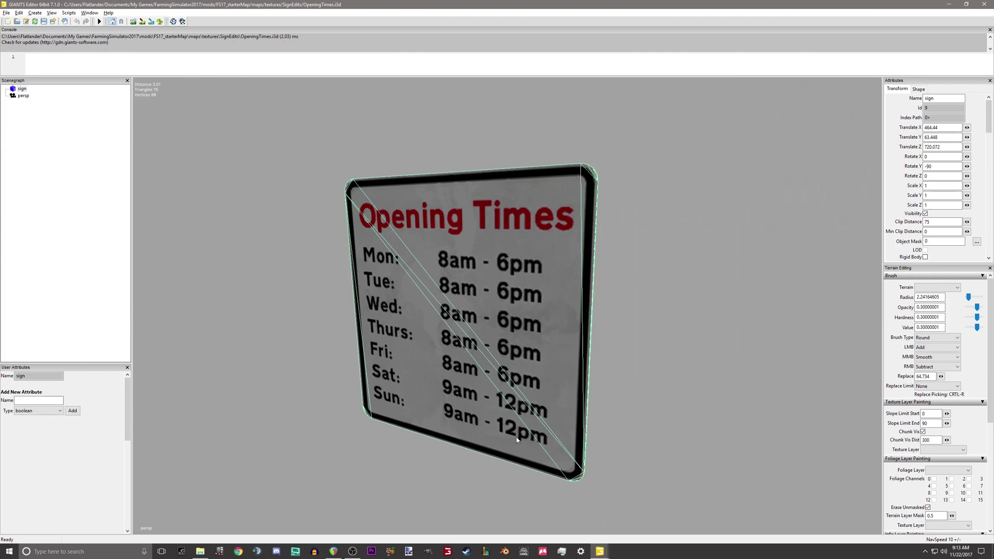
pyautogui.click(983, 4)
pyautogui.click(551, 275)
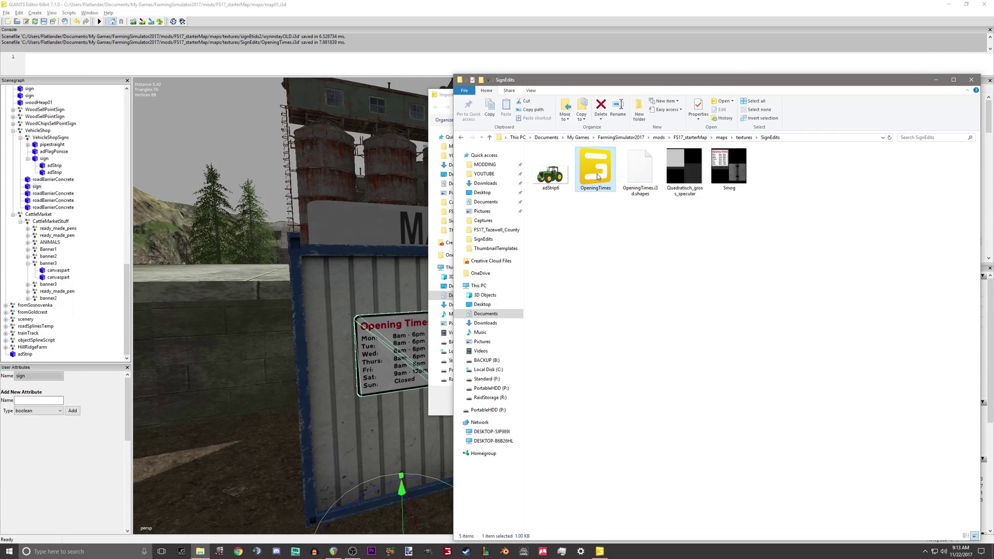
# Step: Open OpeningTimes.i3d in Notepad++, inspect its Smog.png reference, and close the editor
pyautogui.rightClick(598, 177)
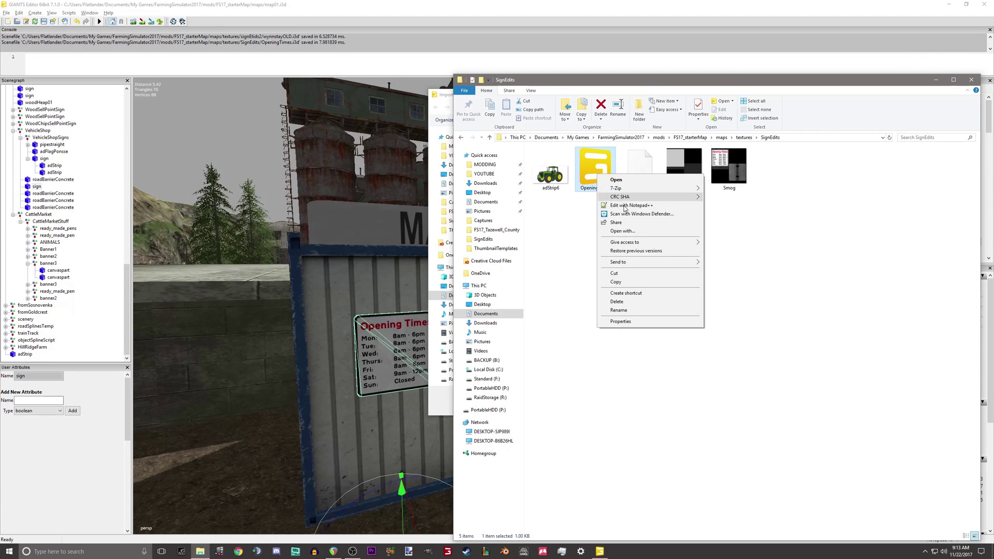
pyautogui.click(629, 207)
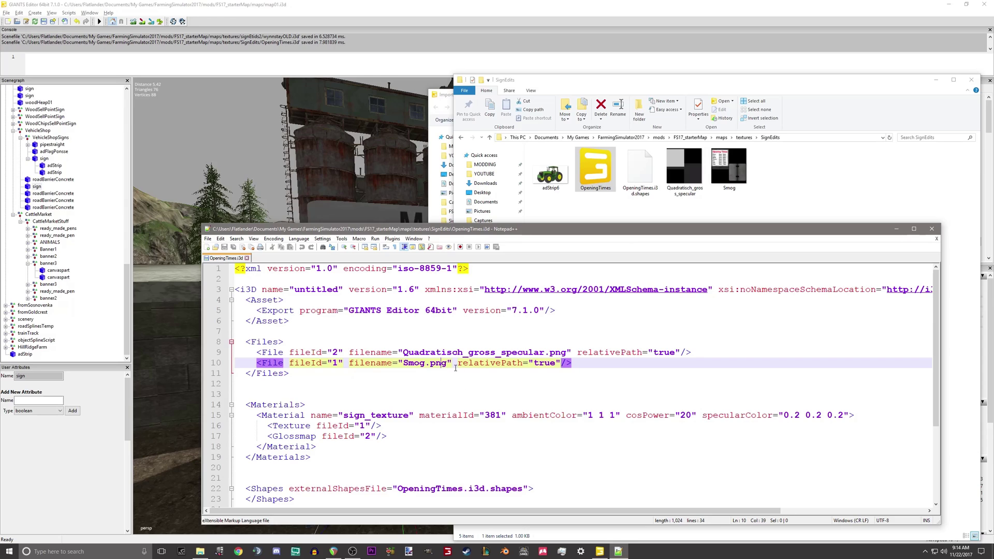
pyautogui.doubleClick(438, 362)
pyautogui.click(586, 340)
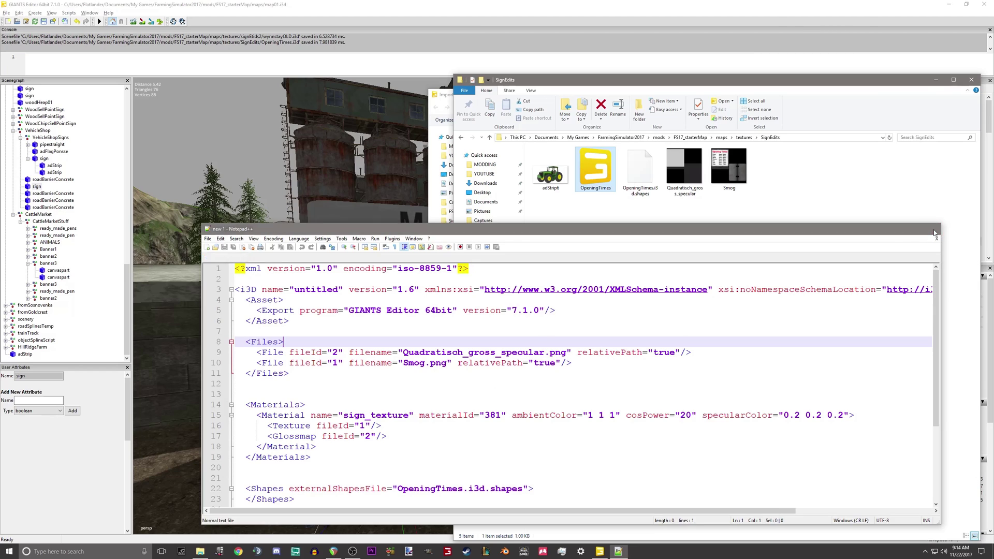
pyautogui.click(932, 229)
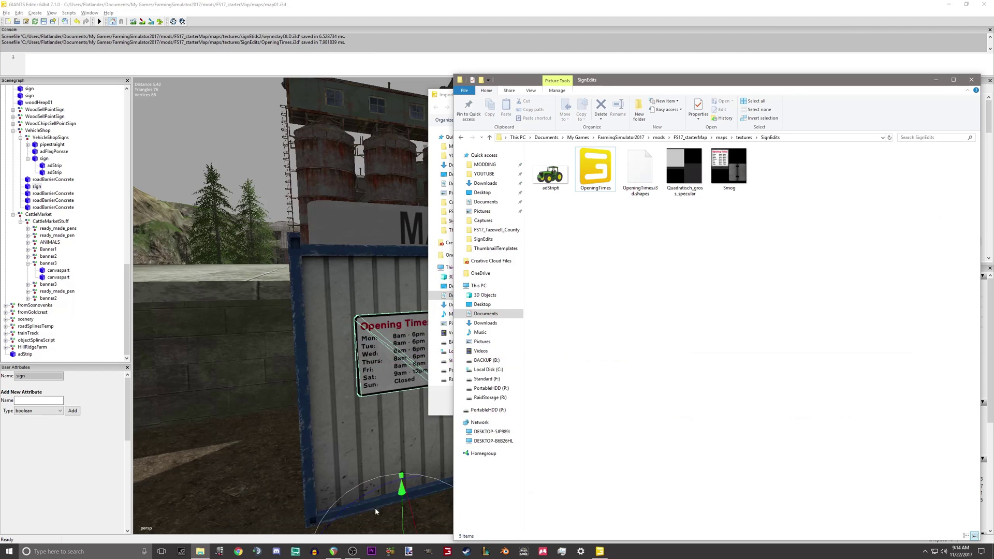
# Step: Browse up to the FarmingSimulator2017 folder, then close the Import File(s) dialog without importing
pyautogui.click(200, 552)
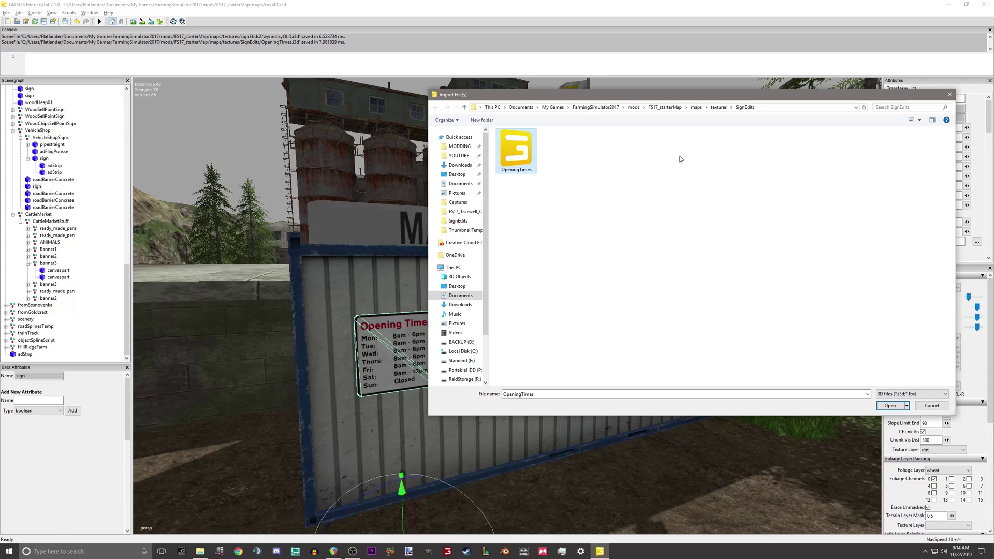
pyautogui.click(595, 107)
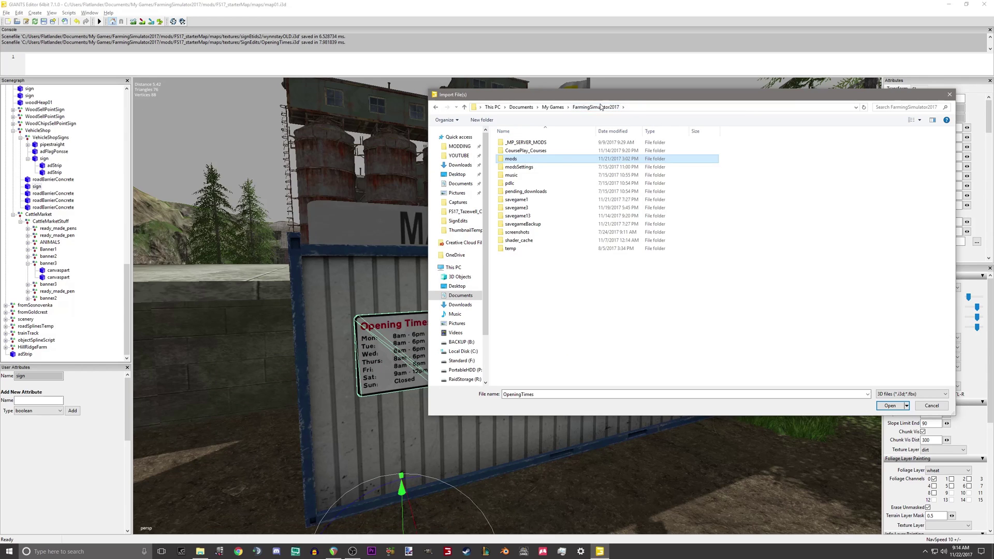
pyautogui.click(559, 166)
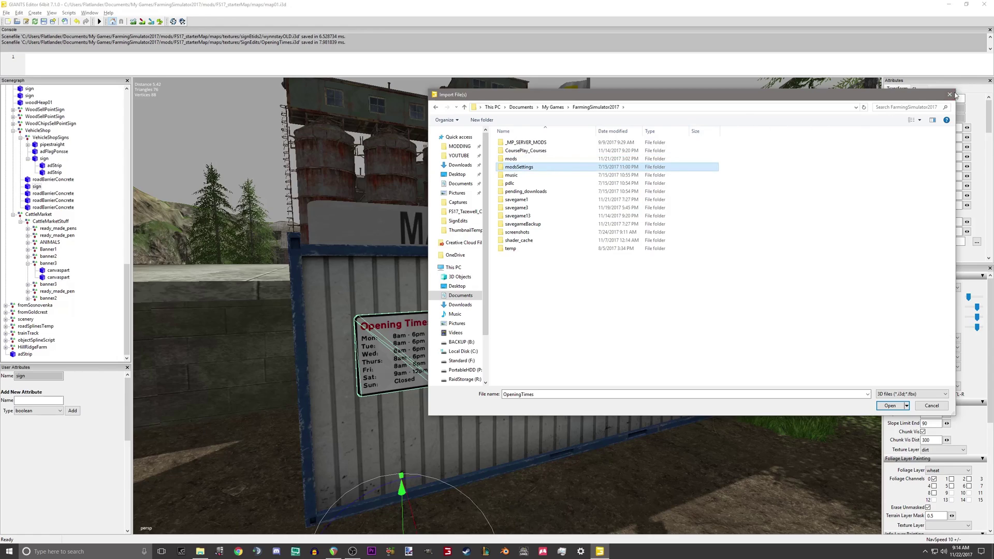
pyautogui.click(950, 95)
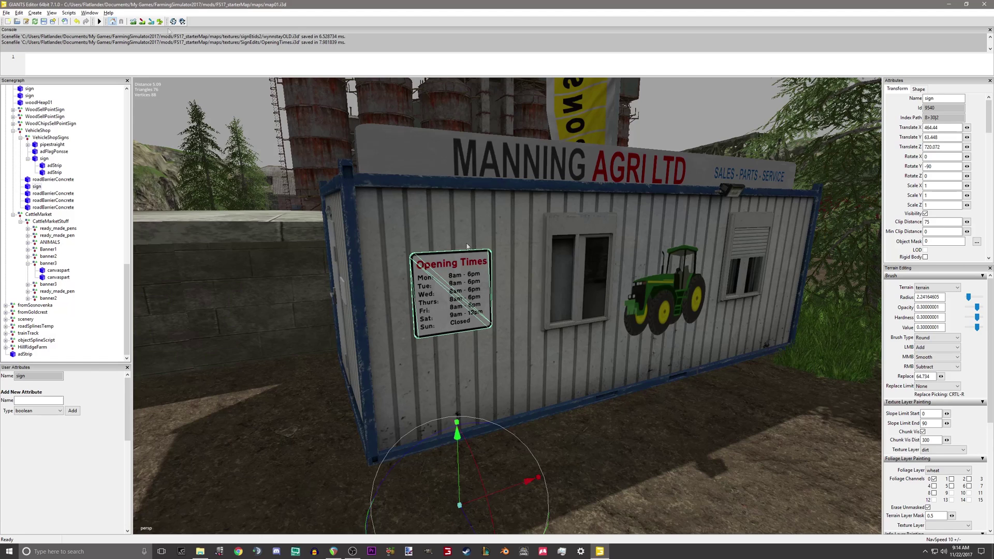
# Step: Open and dismiss the File menu, then fly the camera over to the elevator gateways
pyautogui.click(7, 13)
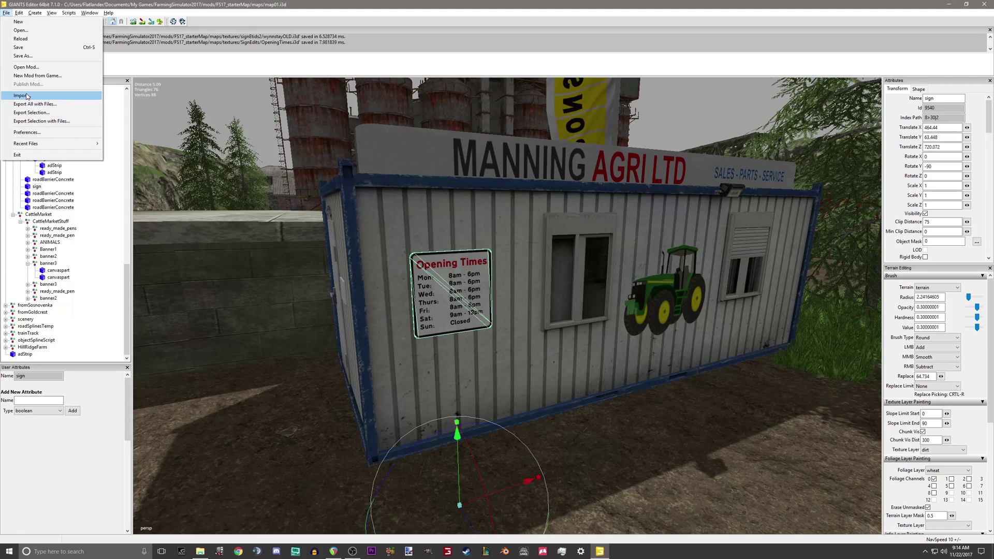
pyautogui.click(455, 283)
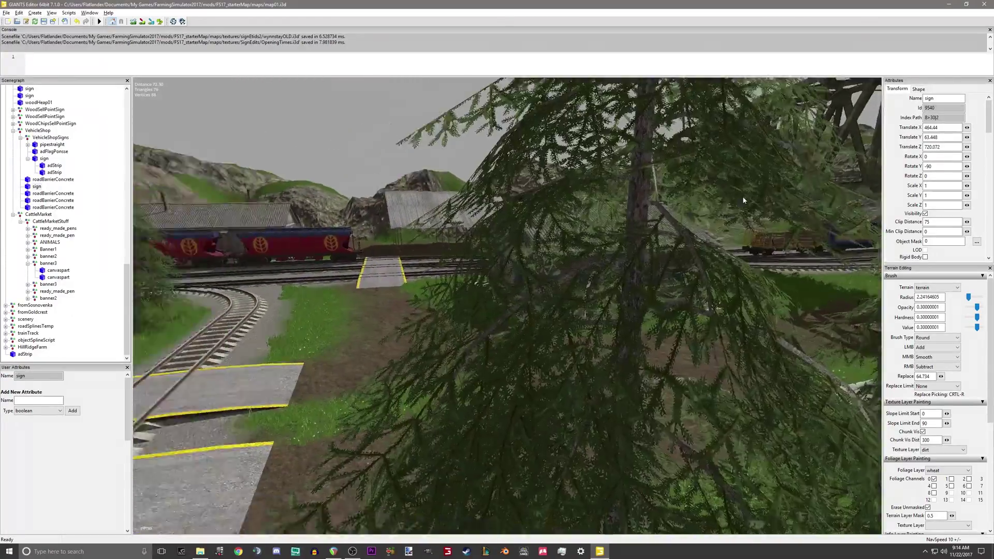
pyautogui.moveTo(743, 200); pyautogui.dragTo(527, 221, button='right')
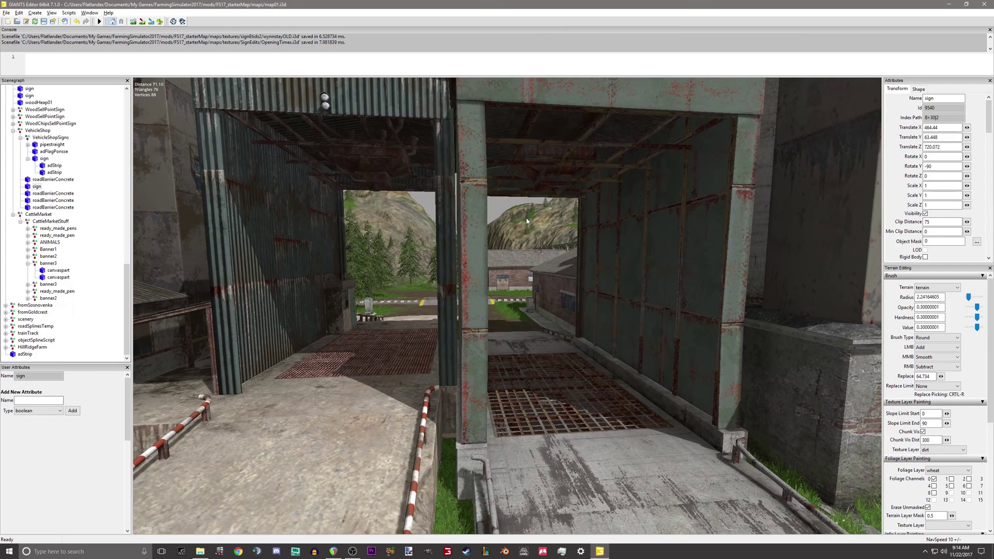
# Step: Import OpeningTimes.i3d into the map
pyautogui.click(6, 13)
pyautogui.click(21, 95)
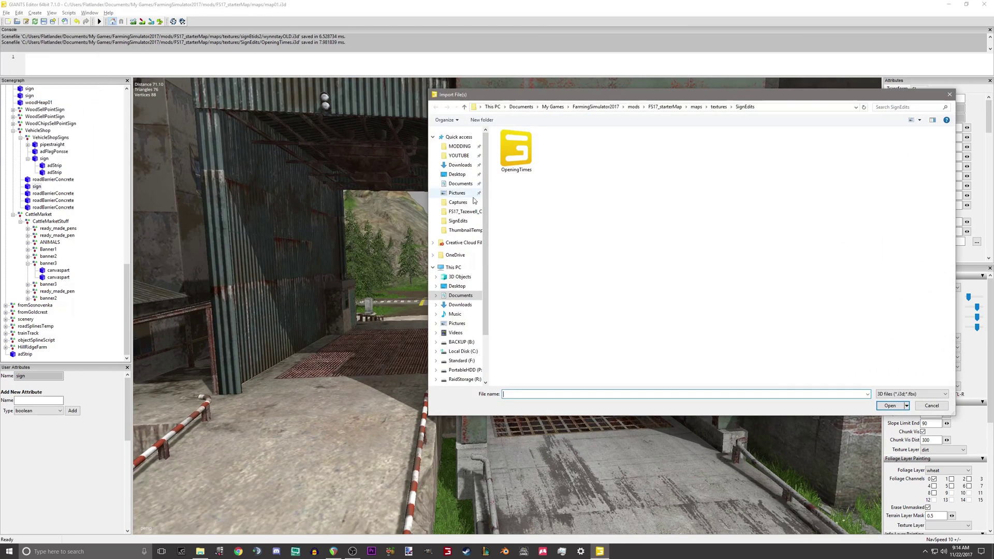
pyautogui.click(516, 150)
pyautogui.click(890, 405)
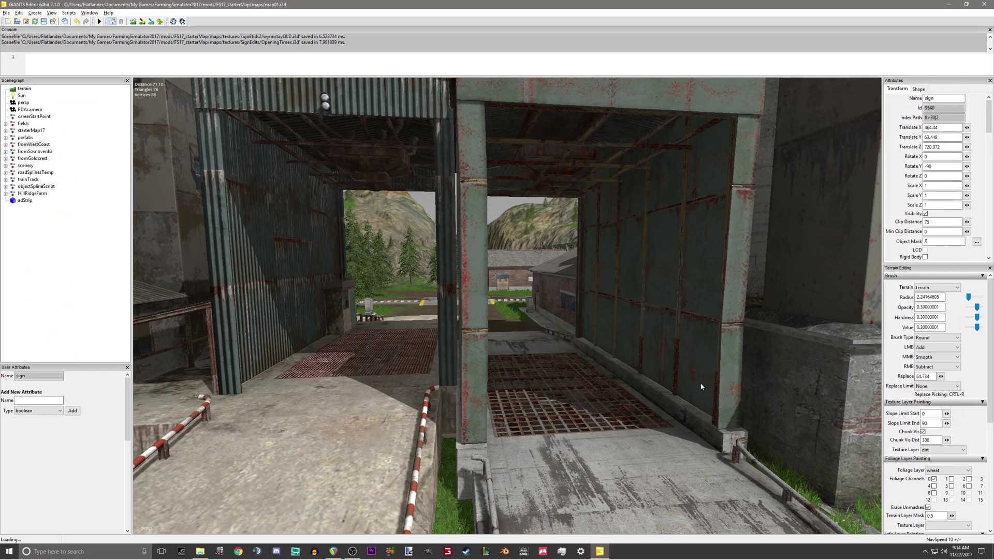
# Step: Bring the imported Opening Times sign to the current view and set its Rotate Y to 0
pyautogui.click(21, 355)
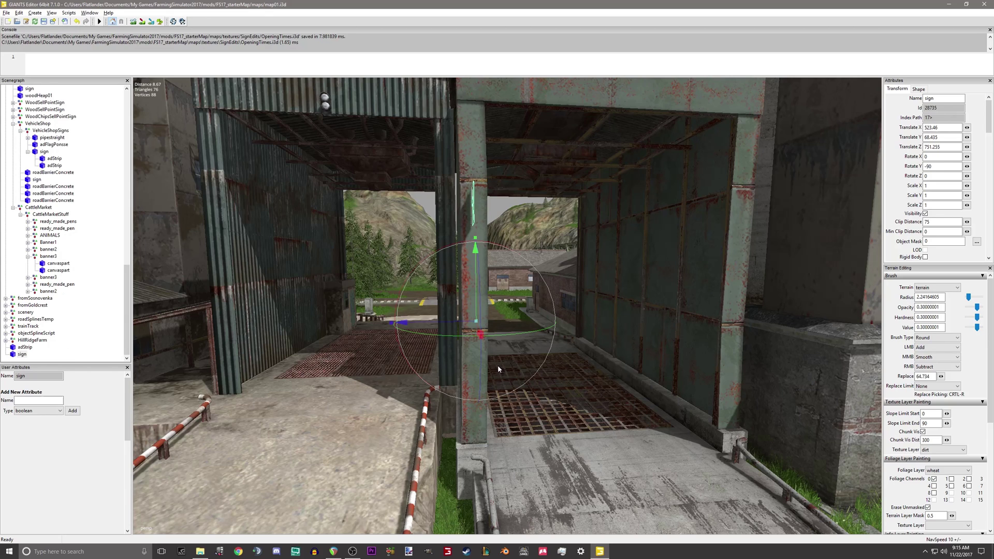
pyautogui.hotkey('ctrl', 'shift', 'c')
pyautogui.moveTo(553, 325); pyautogui.dragTo(572, 316)
pyautogui.doubleClick(948, 165)
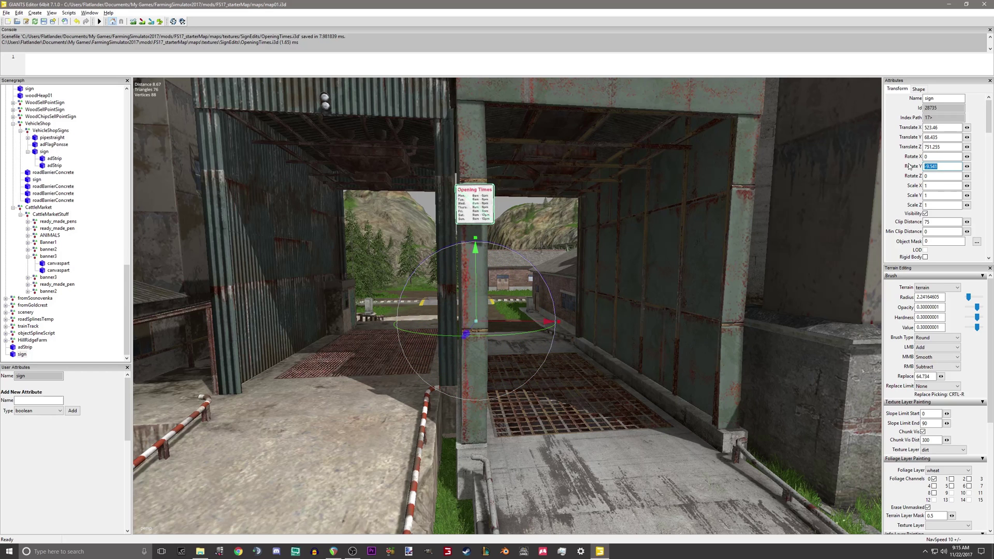
pyautogui.write('0')
pyautogui.press('Return')
# Step: Move the sign down and against the elevator gateway pillar face, facing the driveway
pyautogui.moveTo(514, 309); pyautogui.dragTo(542, 312, button='right')
pyautogui.moveTo(531, 356); pyautogui.dragTo(530, 357)
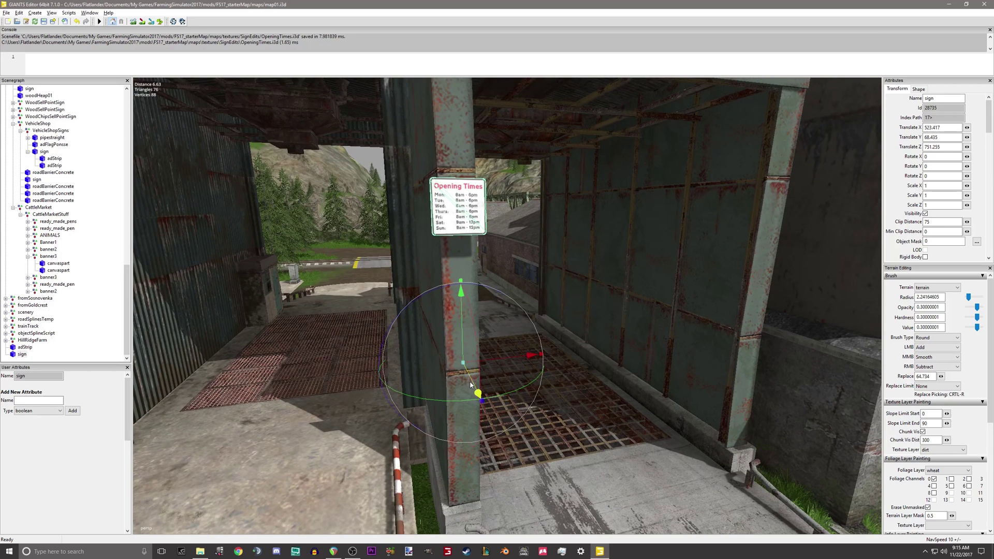
pyautogui.moveTo(471, 385); pyautogui.dragTo(462, 378)
pyautogui.moveTo(577, 315); pyautogui.dragTo(555, 309, button='right')
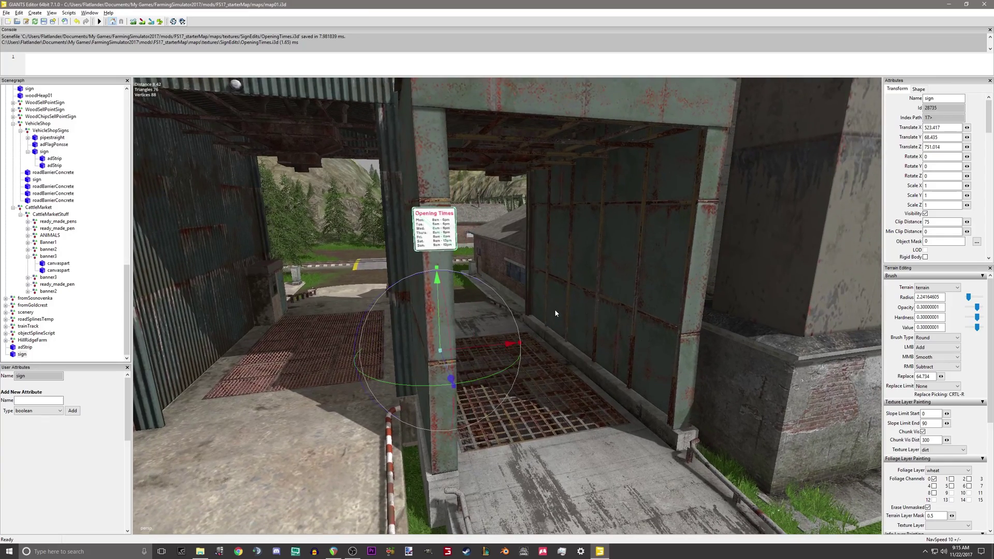
pyautogui.scroll(-5, 554, 310)
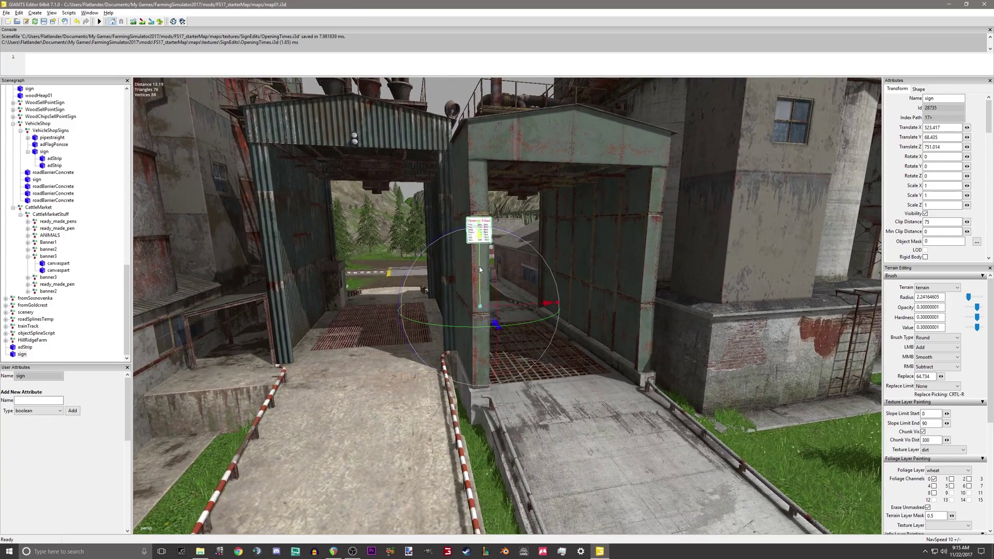
pyautogui.moveTo(479, 269); pyautogui.dragTo(487, 423)
pyautogui.moveTo(487, 423); pyautogui.dragTo(500, 403, button='right')
pyautogui.moveTo(497, 409); pyautogui.dragTo(494, 426)
# Step: Turn the view toward the silos and road and select the tractor decal on the container
pyautogui.click(516, 528)
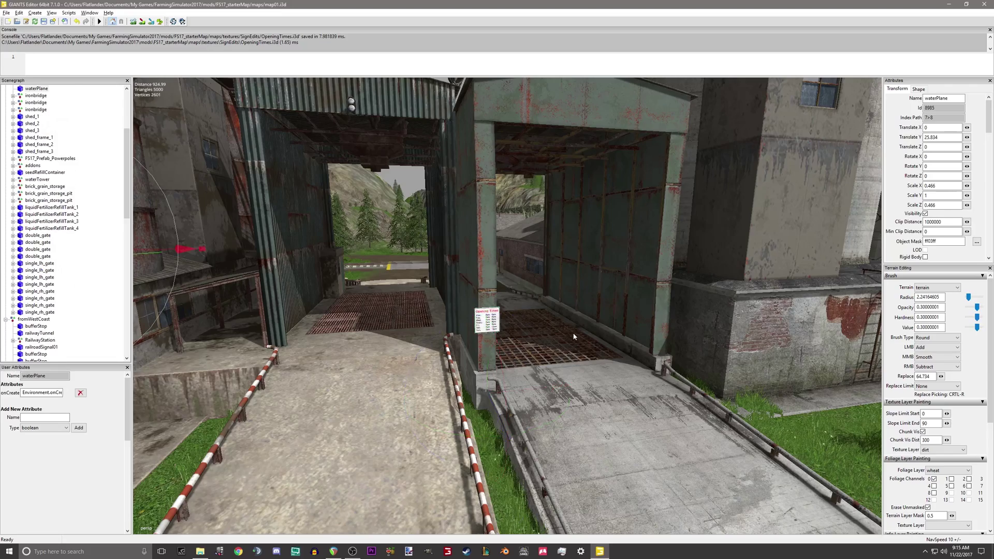
pyautogui.scroll(10, 585, 302)
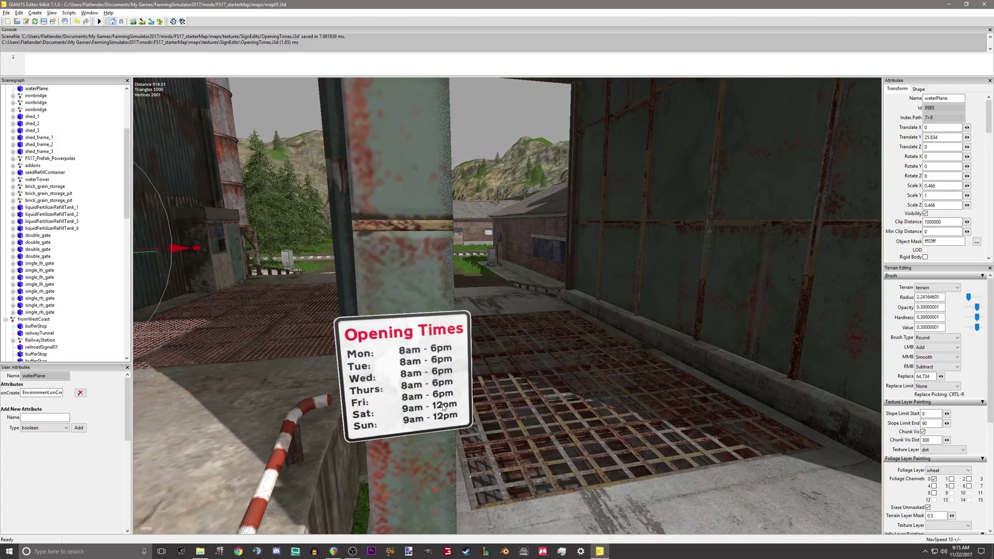
pyautogui.scroll(-10, 429, 414)
pyautogui.moveTo(439, 327); pyautogui.dragTo(651, 286, button='right')
pyautogui.click(653, 286)
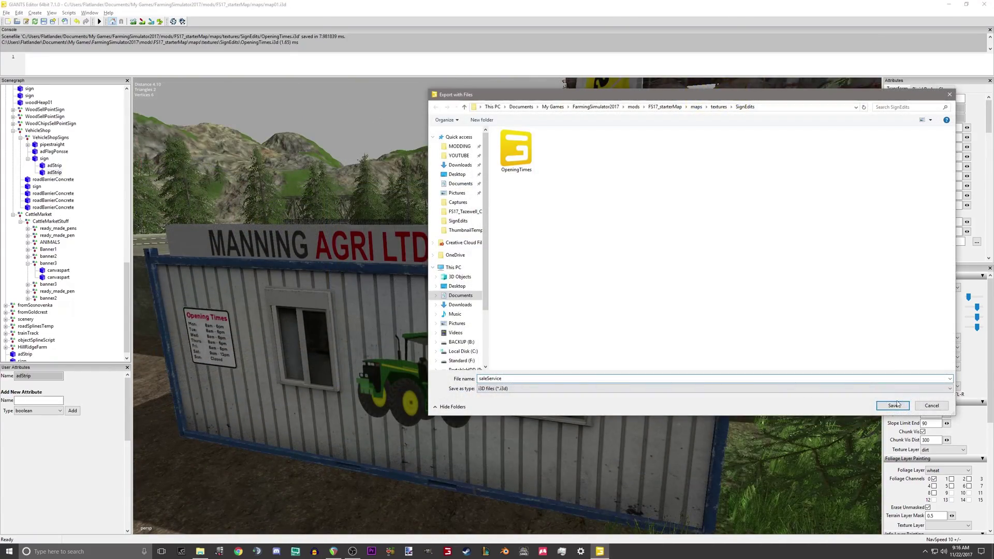
# Step: Export the strip with its files as saleService, close the editor saving map01.i3d, and bring up SignEdits
pyautogui.click(891, 407)
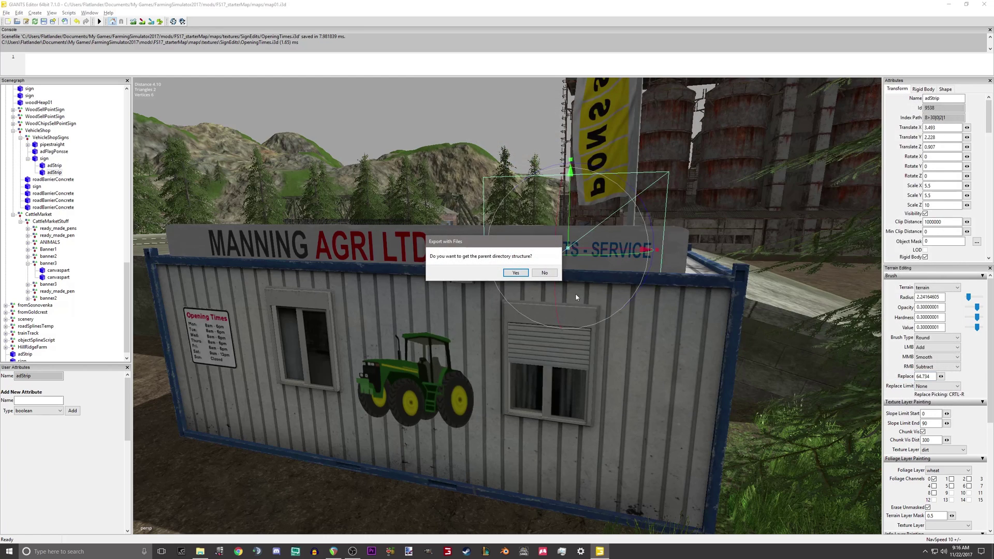
pyautogui.click(515, 272)
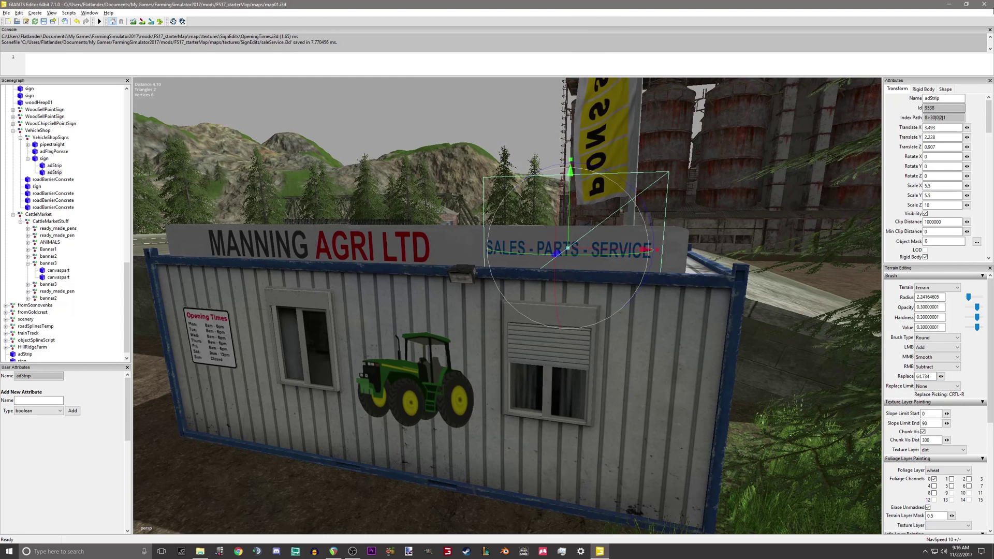
pyautogui.click(984, 4)
pyautogui.click(523, 275)
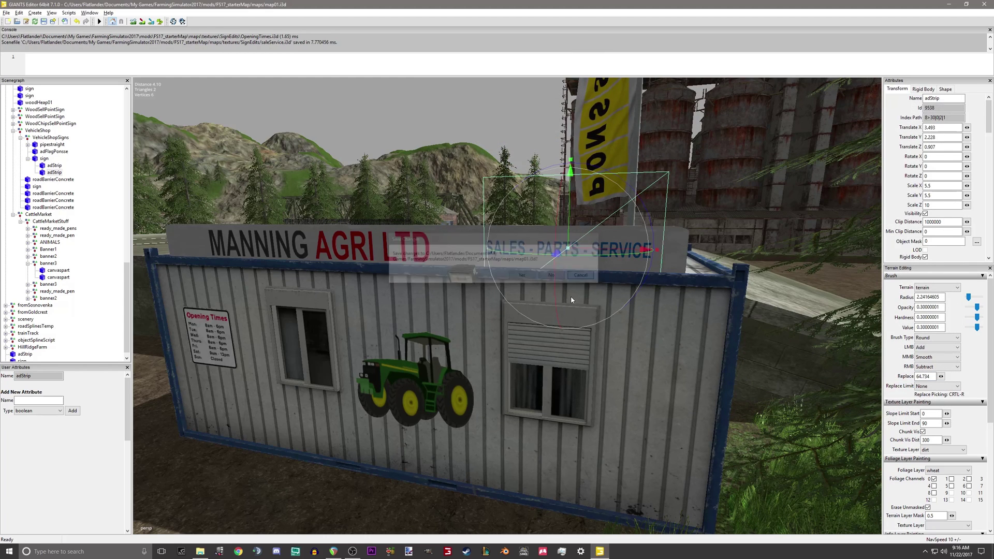
pyautogui.click(200, 551)
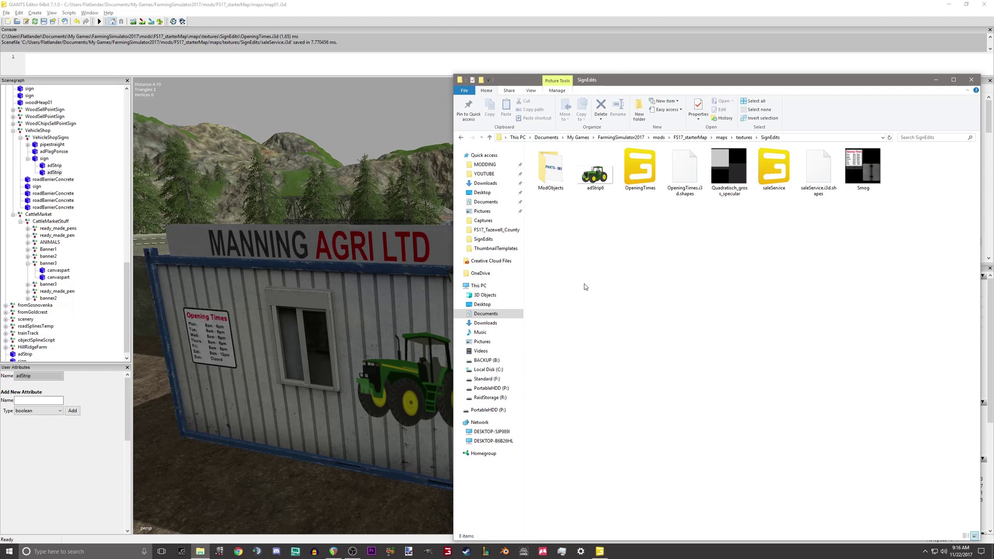
# Step: Copy the adStrip7 texture from ModObjects into the SignEdits folder
pyautogui.doubleClick(558, 178)
pyautogui.click(556, 162)
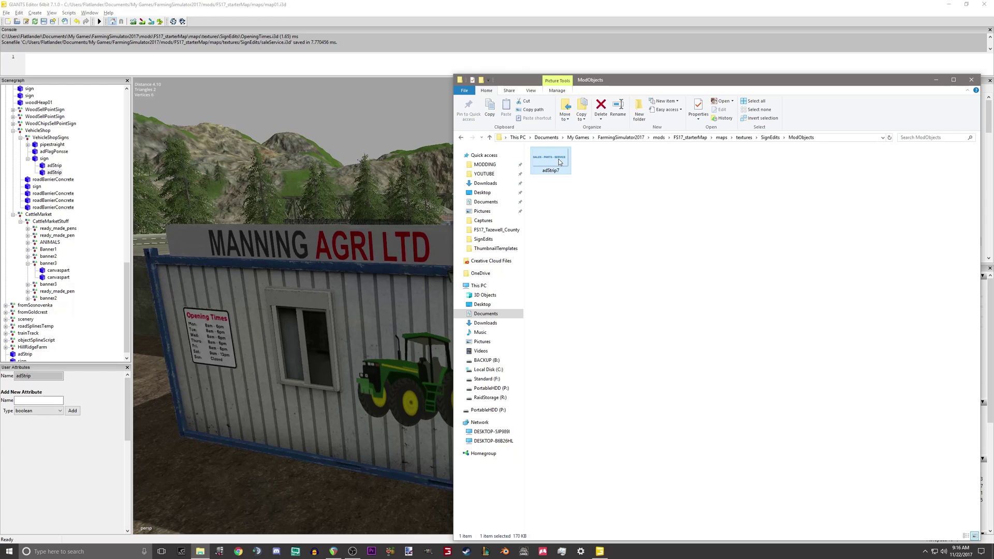
pyautogui.hotkey('ctrl', 'c')
pyautogui.click(770, 138)
pyautogui.rightClick(724, 241)
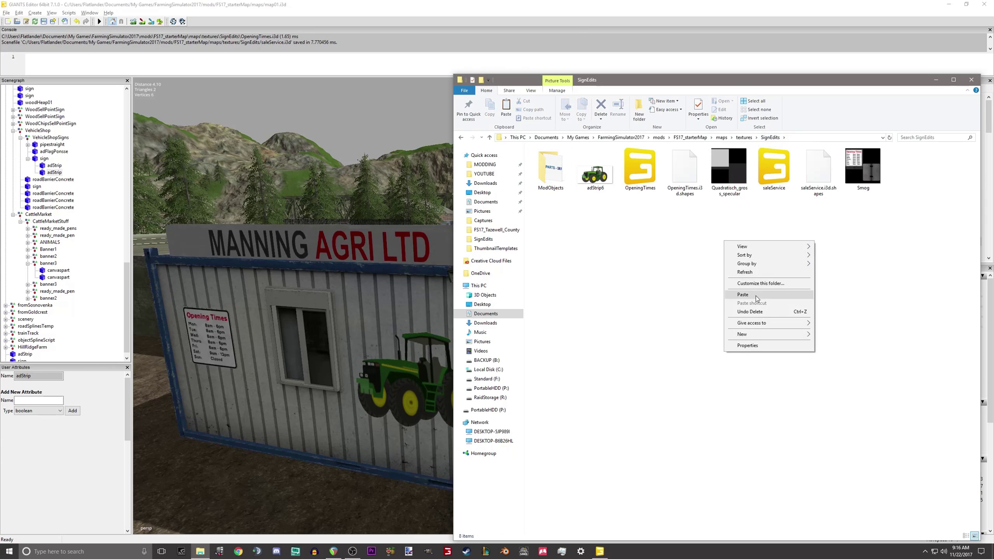
pyautogui.click(743, 294)
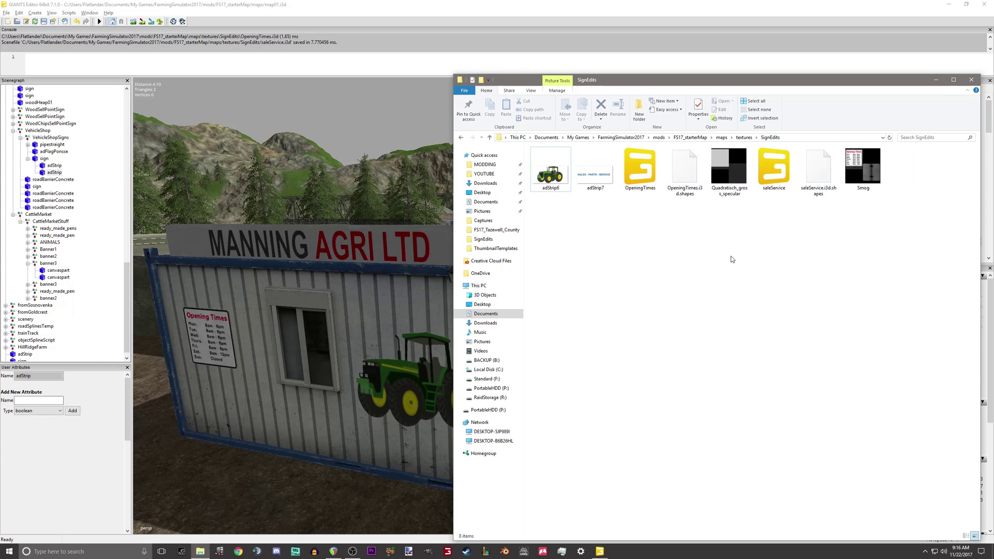
# Step: Remove the 'ModObjects/' prefix from the texture path in saleService.i3d and save it
pyautogui.click(774, 171)
pyautogui.rightClick(773, 176)
pyautogui.click(792, 209)
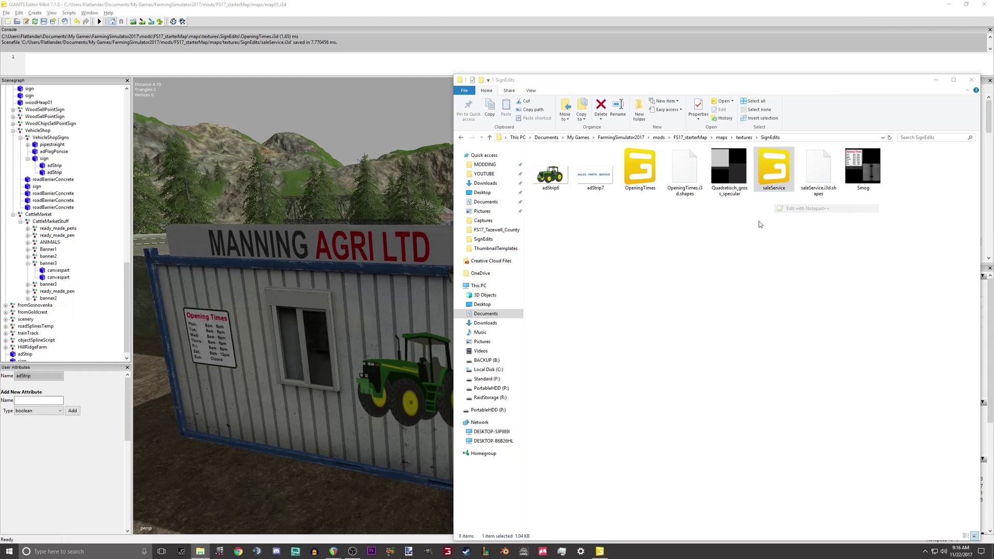
pyautogui.moveTo(404, 351); pyautogui.dragTo(461, 352)
pyautogui.press('BackSpace')
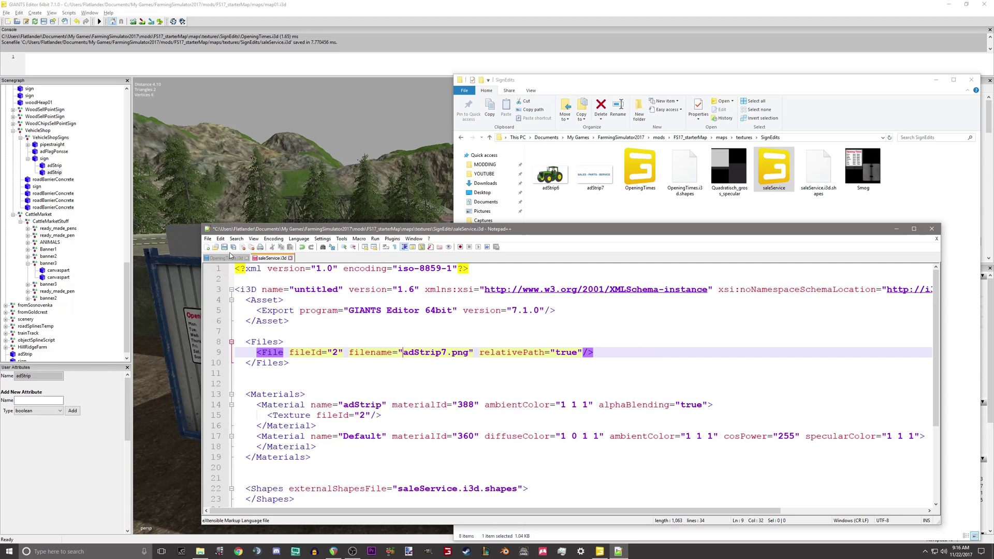
pyautogui.hotkey('ctrl', 's')
pyautogui.click(931, 228)
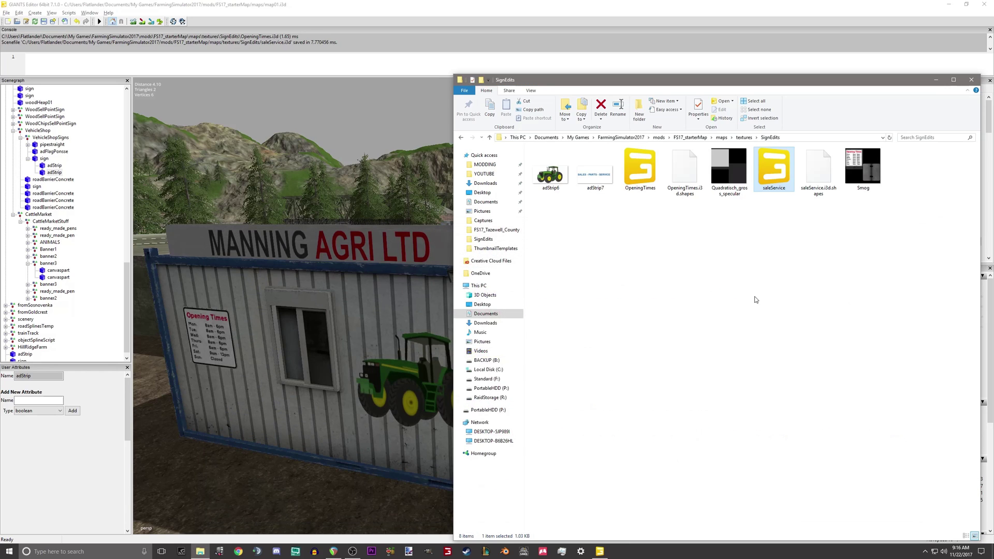
# Step: Check adStrip7.dds properties, then open it with paint.net
pyautogui.rightClick(595, 183)
pyautogui.click(634, 331)
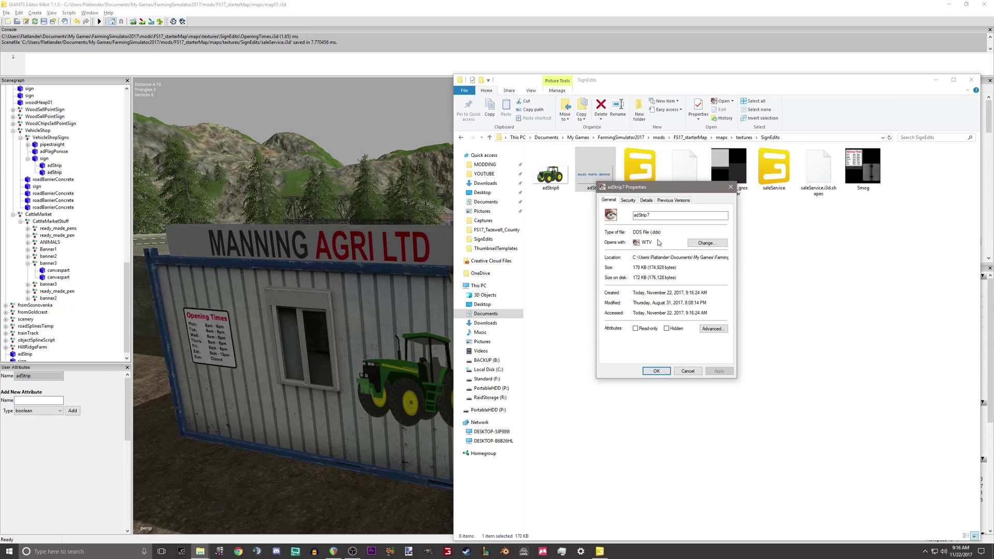
pyautogui.click(688, 371)
pyautogui.rightClick(603, 174)
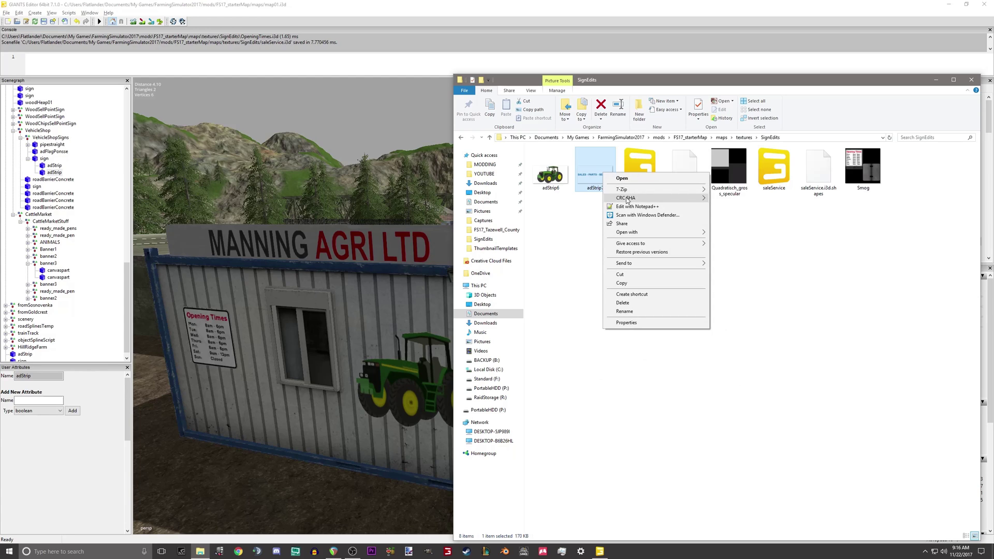
pyautogui.moveTo(656, 263)
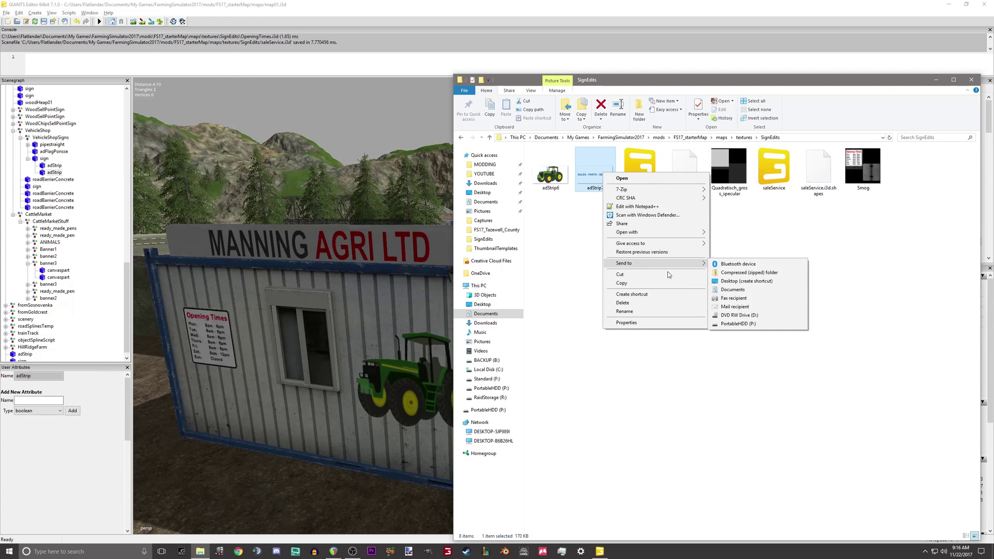
pyautogui.moveTo(668, 234)
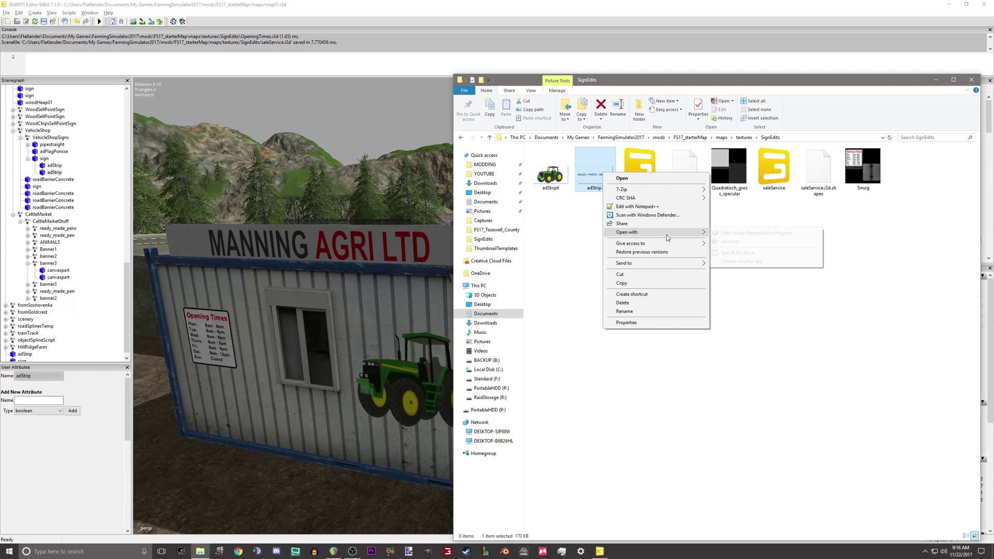
pyautogui.click(729, 242)
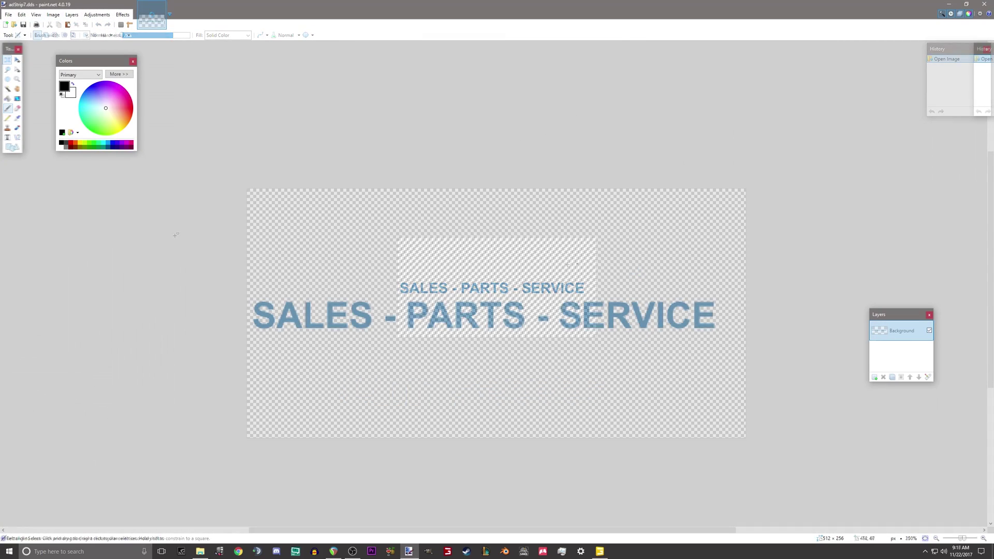
# Step: Erase the SALES - PARTS - SERVICE band and add large green 'Grain Elevator' text
pyautogui.moveTo(175, 231); pyautogui.dragTo(803, 359)
pyautogui.press('Delete')
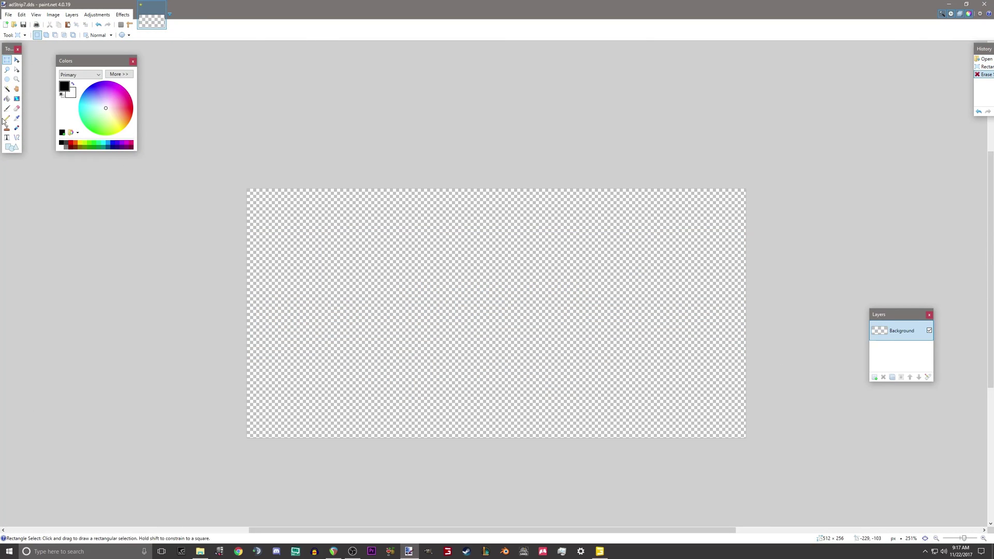
pyautogui.click(6, 137)
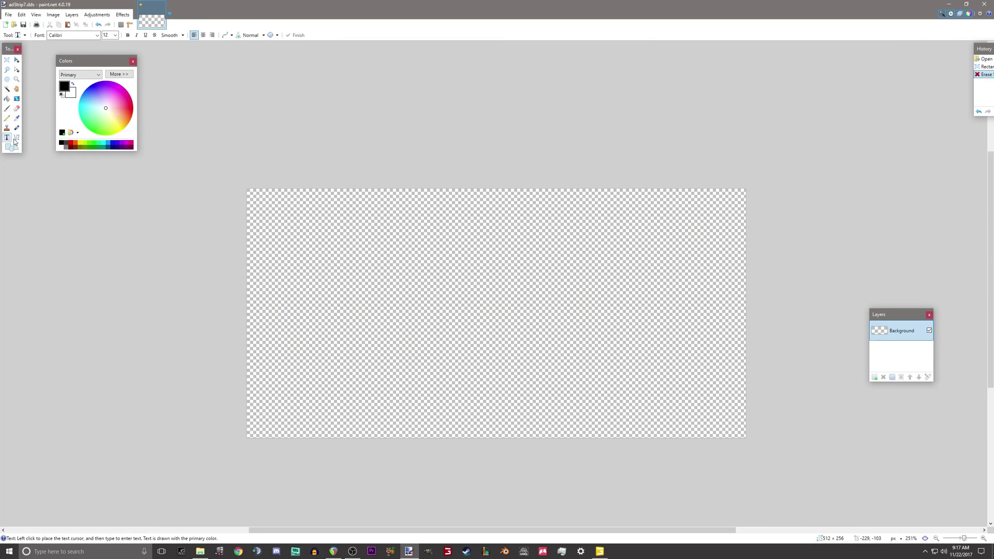
pyautogui.click(323, 320)
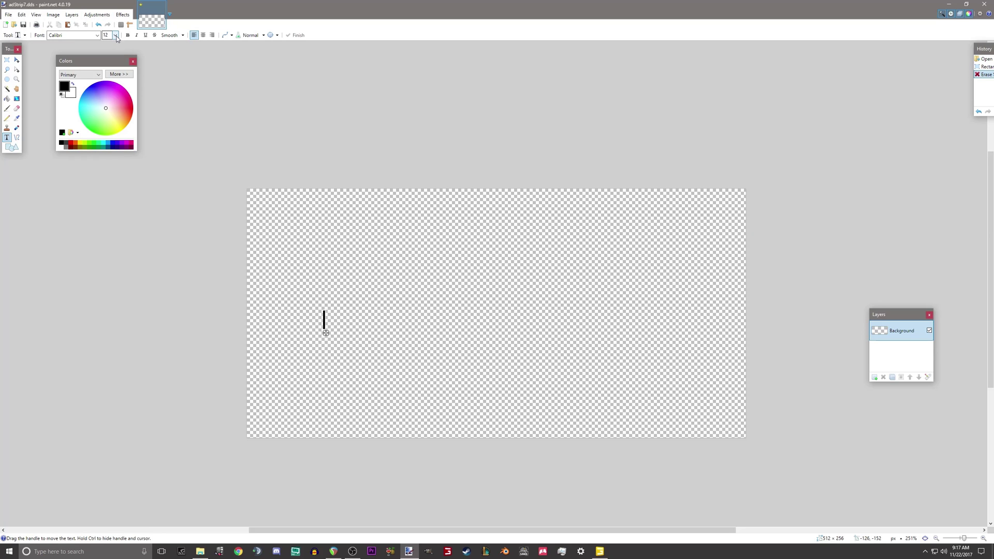
pyautogui.click(115, 35)
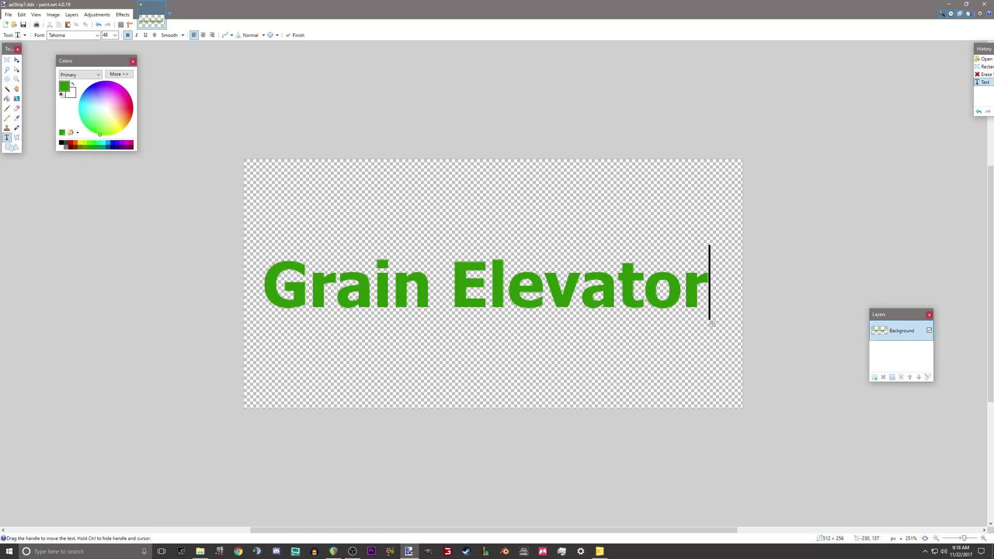
# Step: Save adStrip7.dds with DXT5 interpolated-alpha compression
pyautogui.click(23, 25)
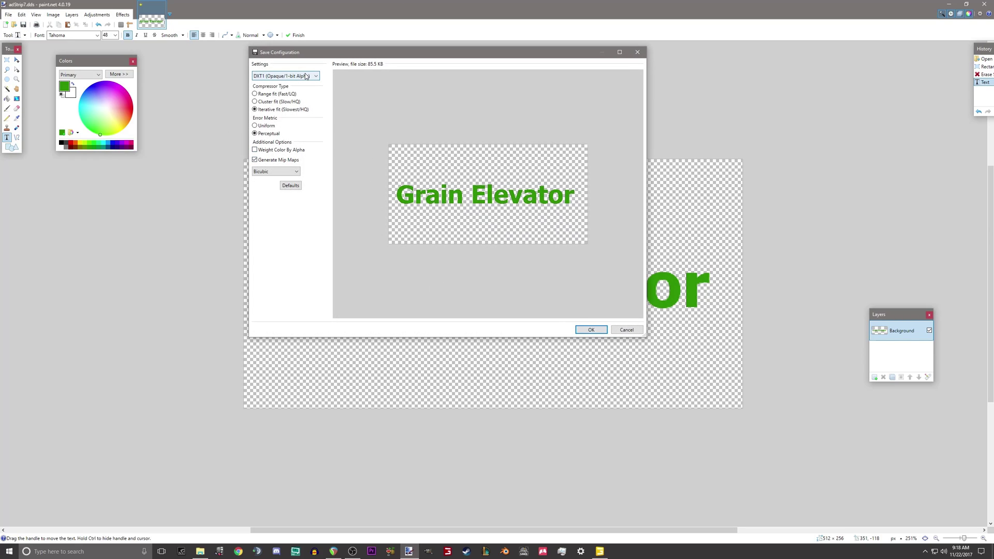
pyautogui.click(306, 76)
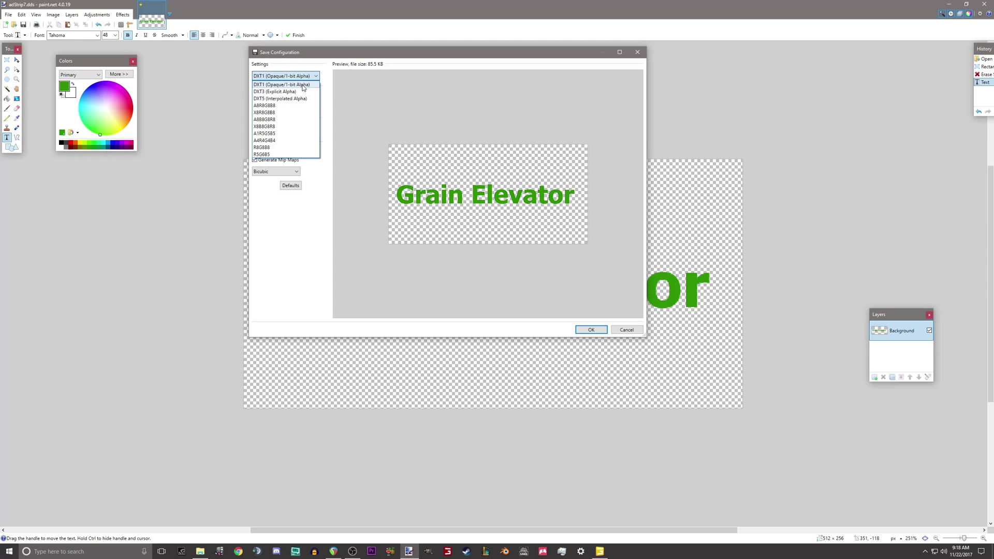
pyautogui.click(290, 99)
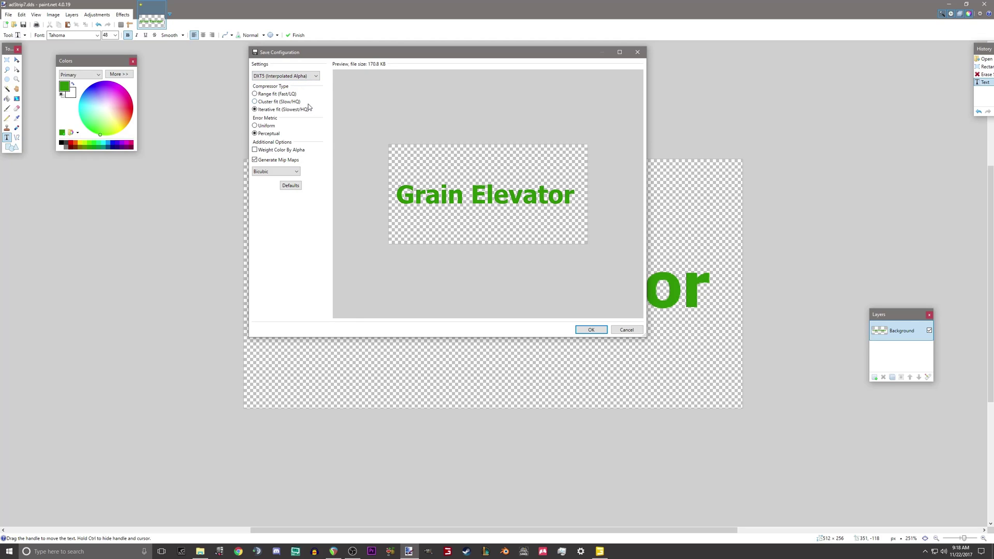
pyautogui.click(591, 330)
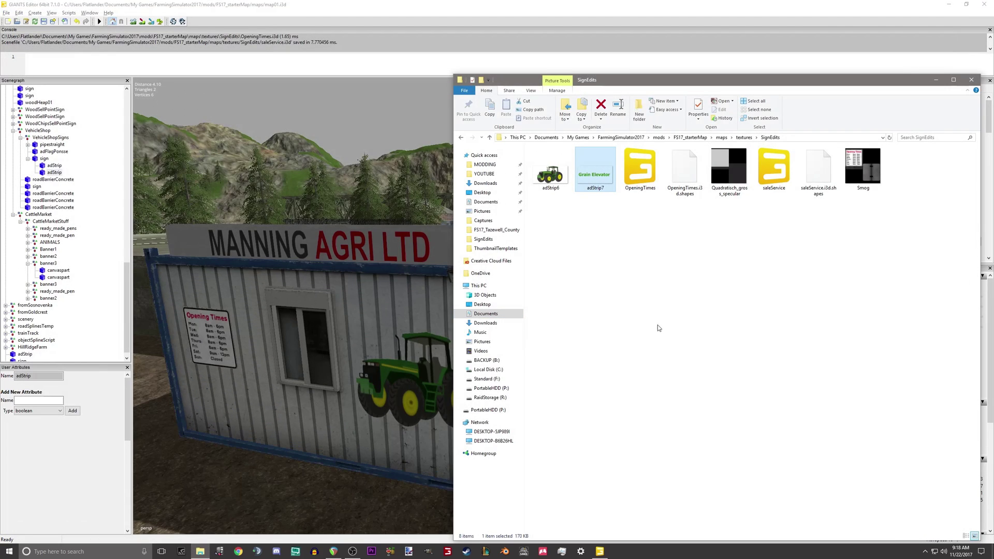
# Step: Open saleService.i3d in GIANTS Editor and resave it
pyautogui.click(779, 291)
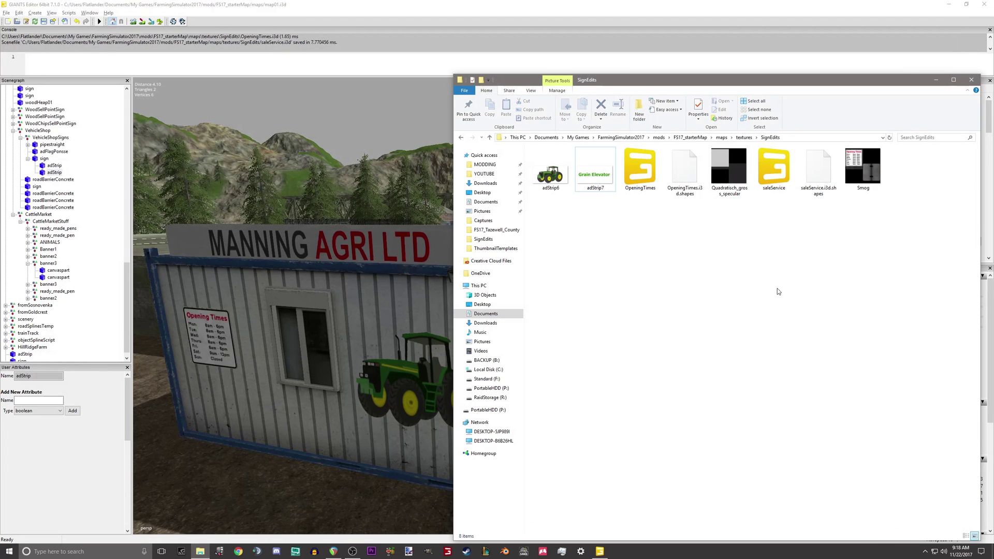
pyautogui.click(777, 172)
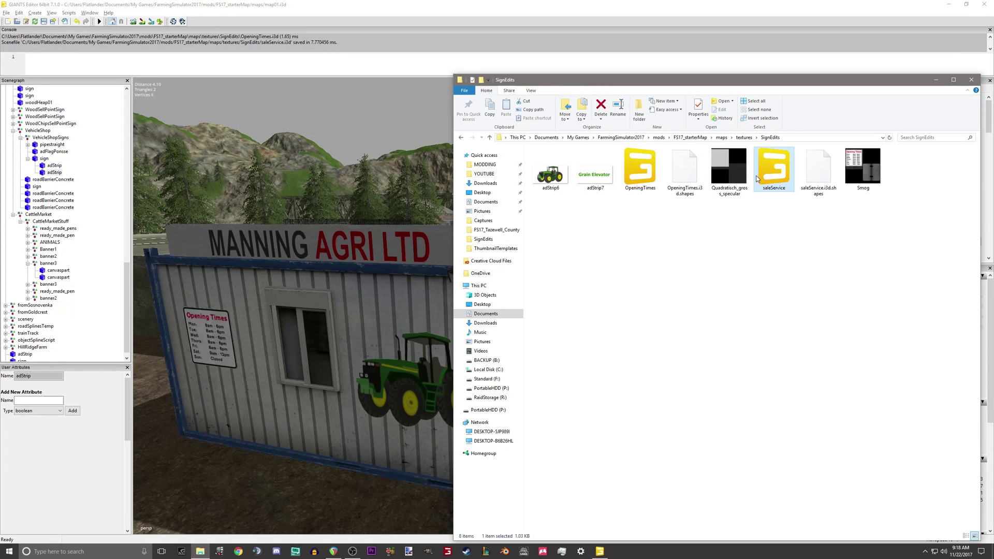
pyautogui.doubleClick(768, 180)
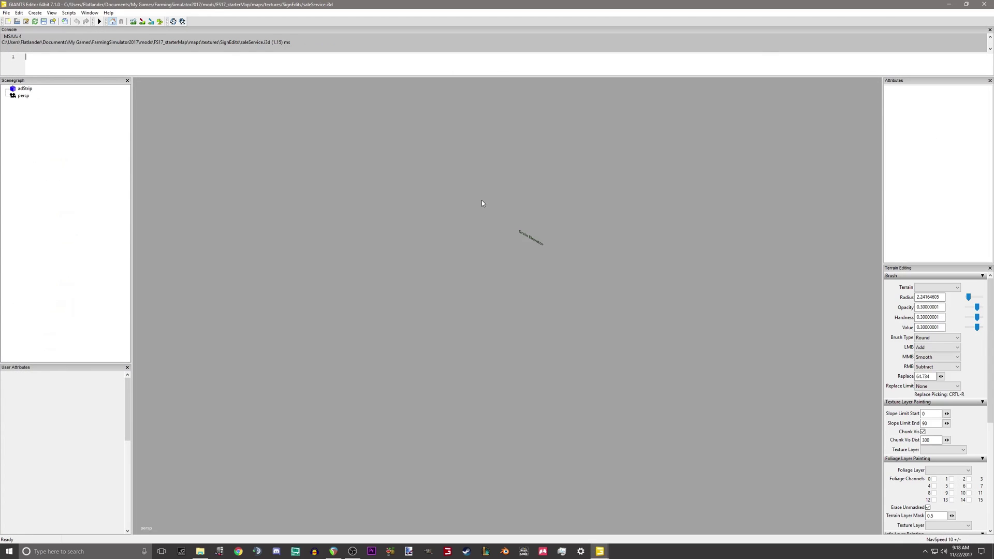
pyautogui.hotkey('ctrl', 's')
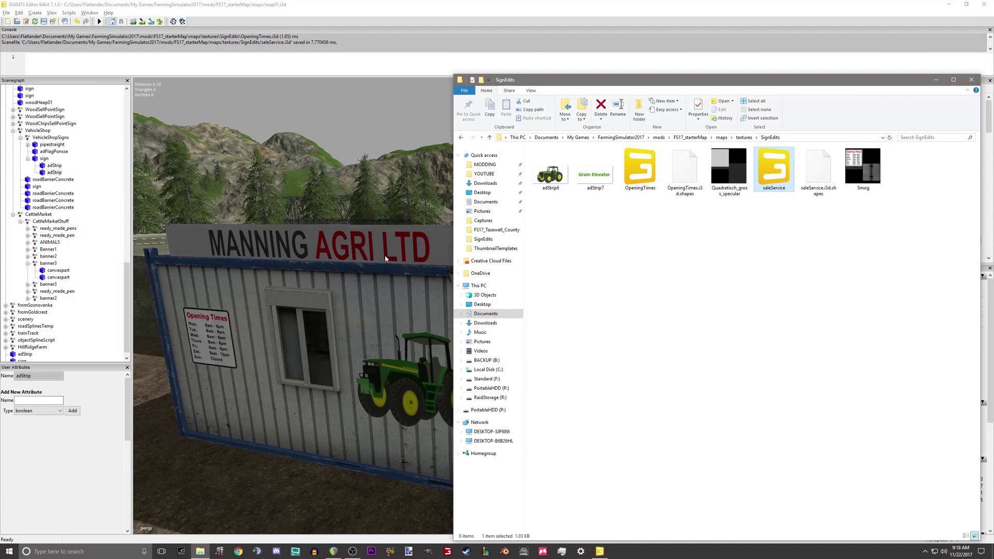
# Step: Import saleService.i3d into map01 as a new adStrip object
pyautogui.click(385, 258)
pyautogui.click(18, 13)
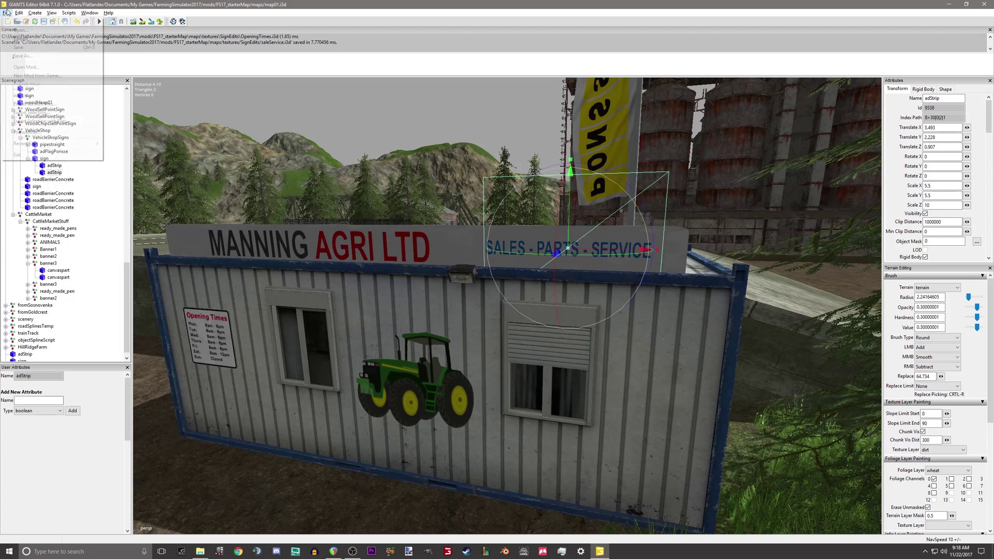
pyautogui.moveTo(6, 12)
pyautogui.click(24, 95)
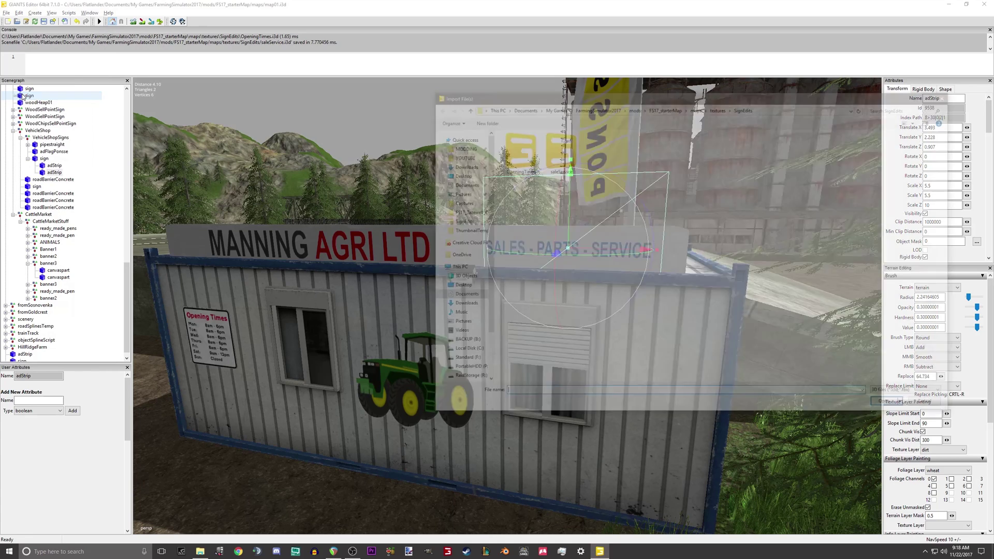
pyautogui.click(557, 162)
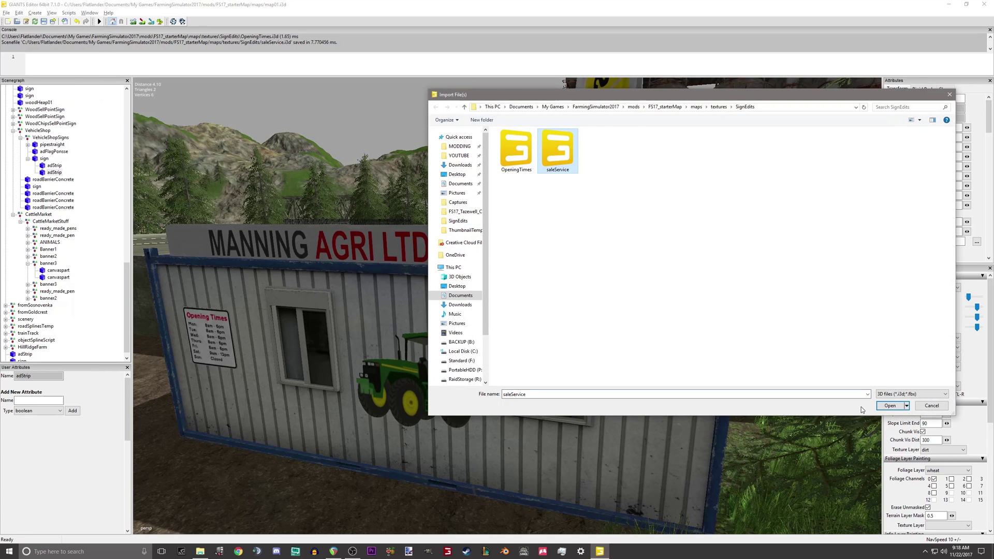
pyautogui.click(894, 406)
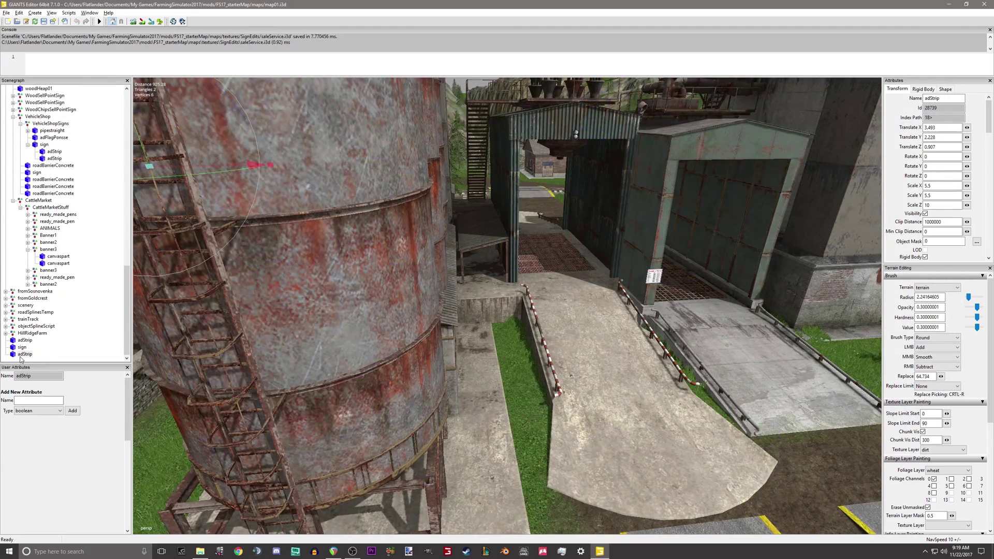
# Step: Select the Grain Elevator adStrip and drag it onto the elevator's lower brick wall beside the ramp
pyautogui.moveTo(440, 290); pyautogui.dragTo(496, 298, button='middle')
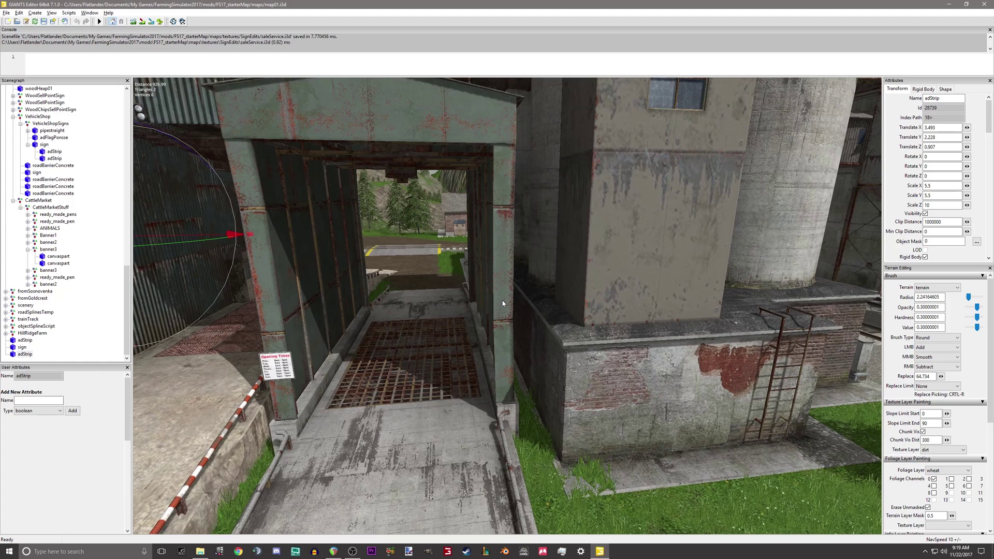
pyautogui.click(690, 225)
pyautogui.click(661, 239)
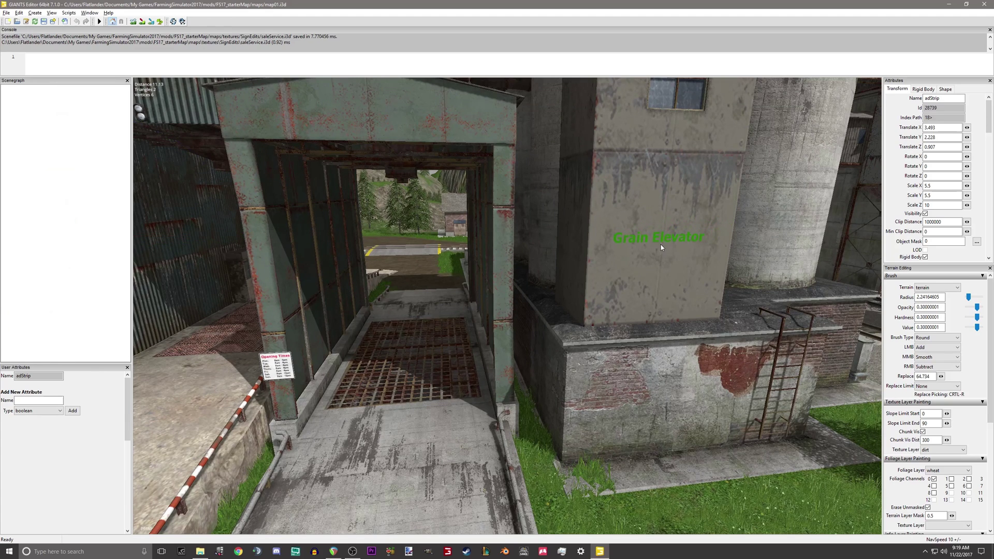
pyautogui.click(660, 207)
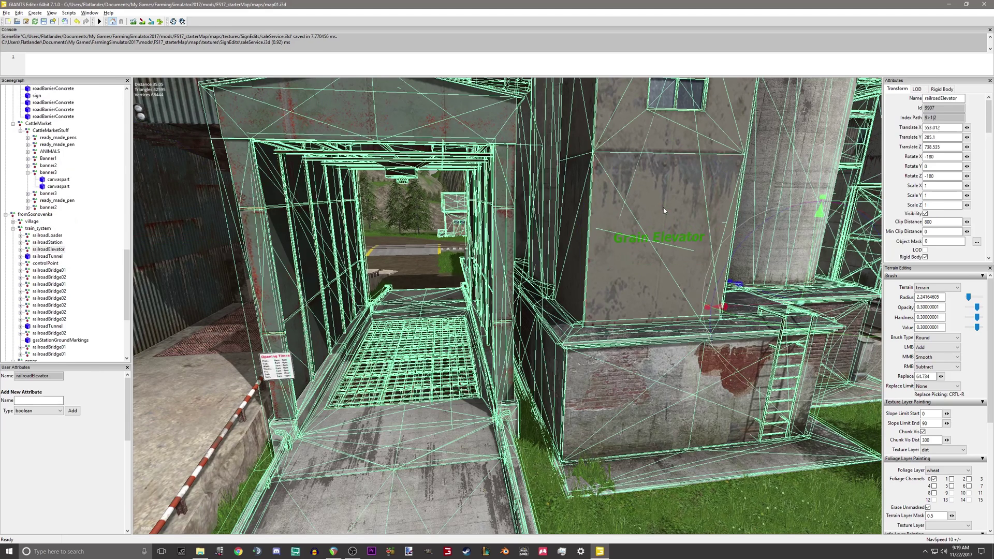
pyautogui.click(669, 238)
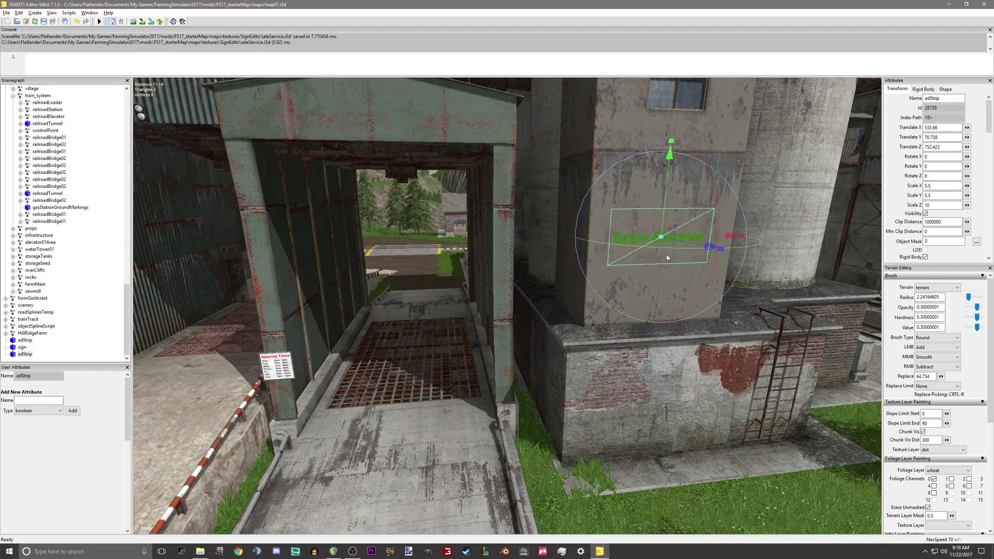
pyautogui.moveTo(711, 415); pyautogui.dragTo(624, 423)
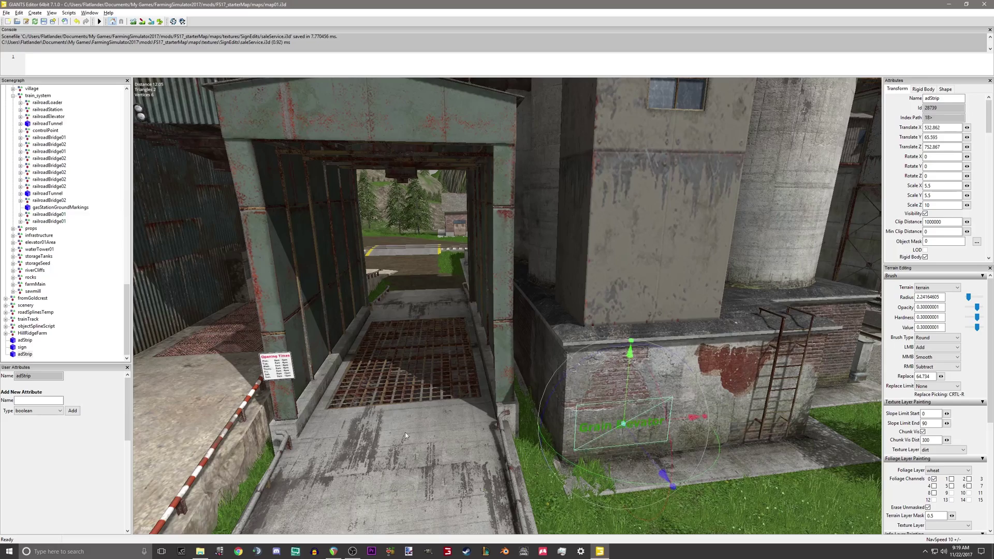
pyautogui.scroll(-5, 440, 383)
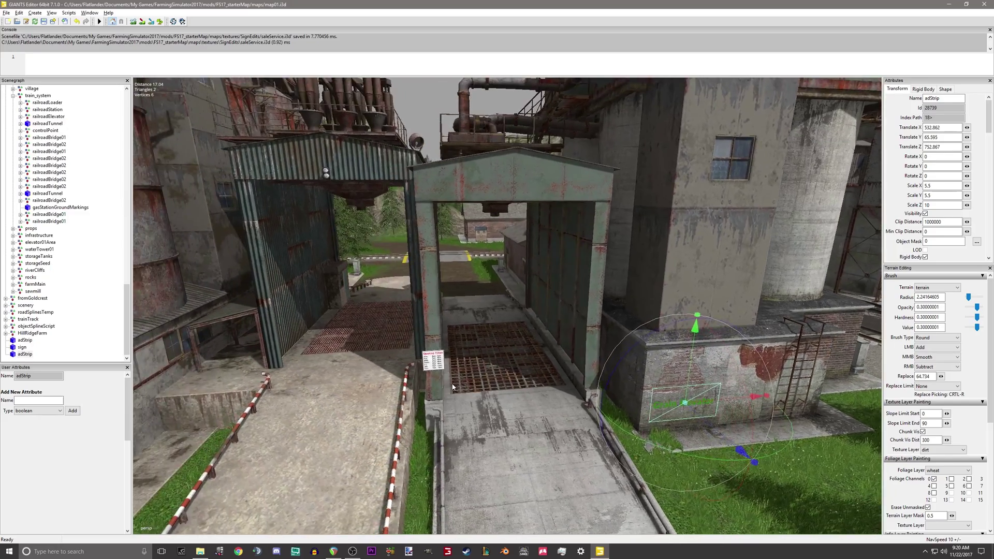
pyautogui.moveTo(452, 386); pyautogui.dragTo(588, 391, button='middle')
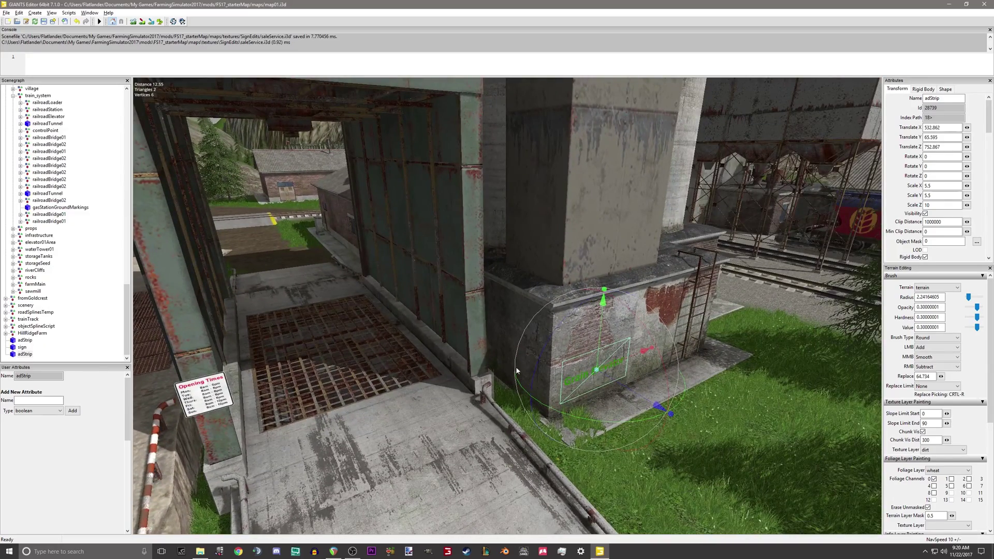
pyautogui.moveTo(515, 369); pyautogui.dragTo(791, 348, button='middle')
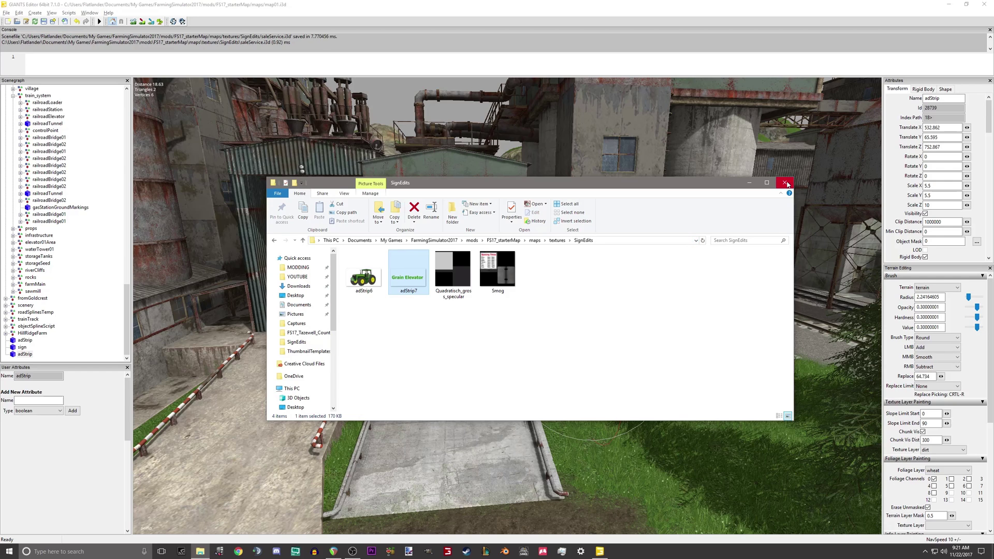
# Step: Close the SignEdits Explorer window and move the view back toward the Grain Elevator wall sign
pyautogui.click(786, 184)
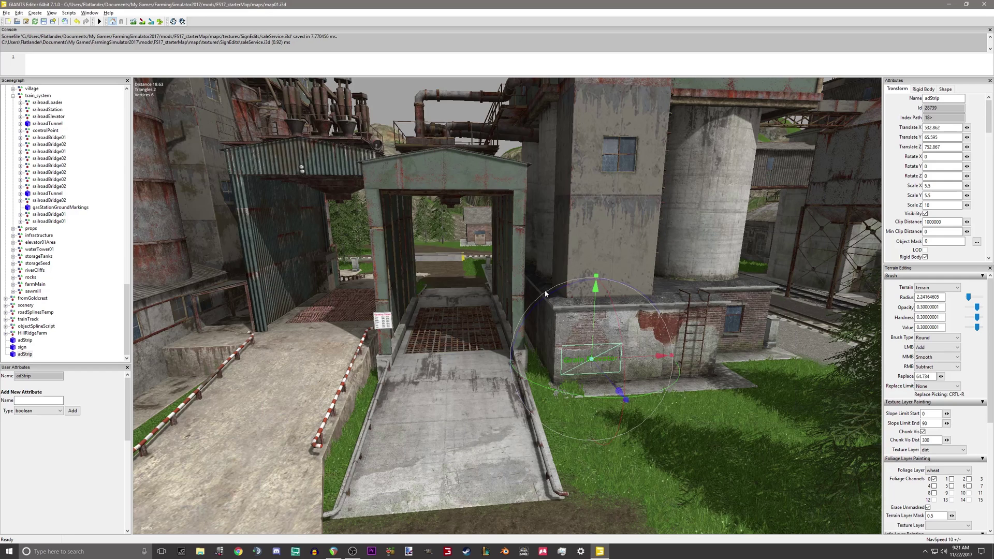
pyautogui.scroll(5, 543, 300)
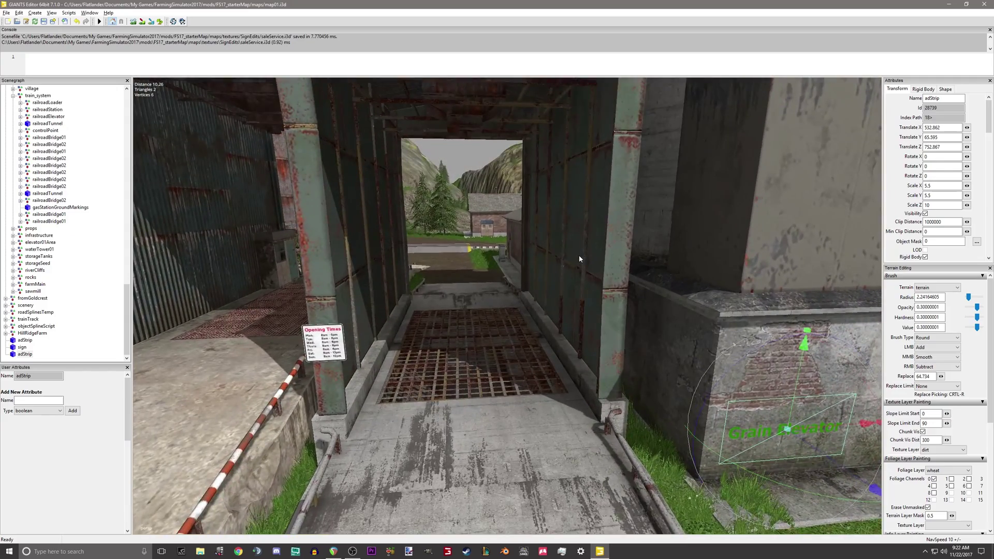
pyautogui.press('d')
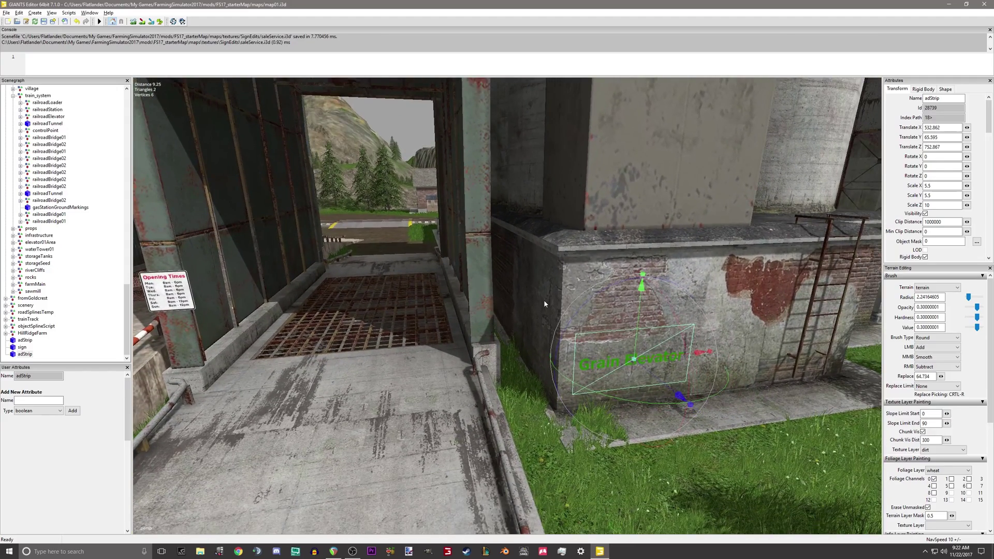